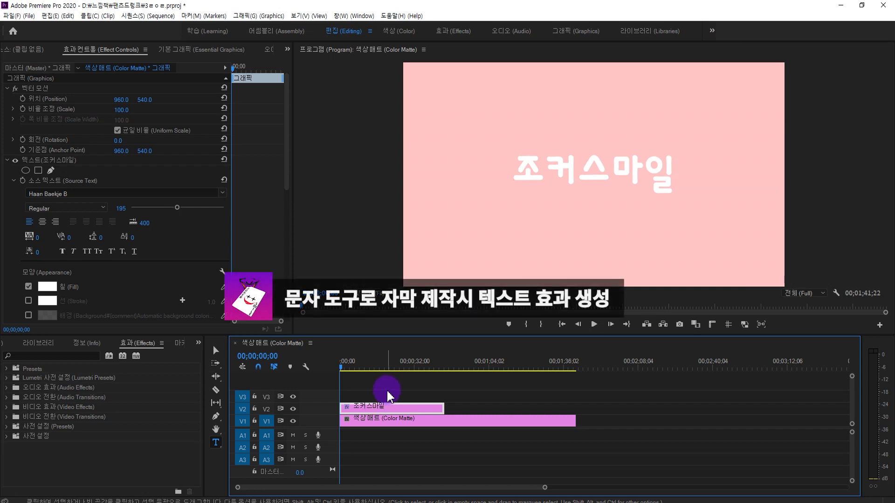
# Extend the 제목 (Title) 01 clip on V2 so it ends shortly before the Color Matte clip's end
pyautogui.click(39, 161)
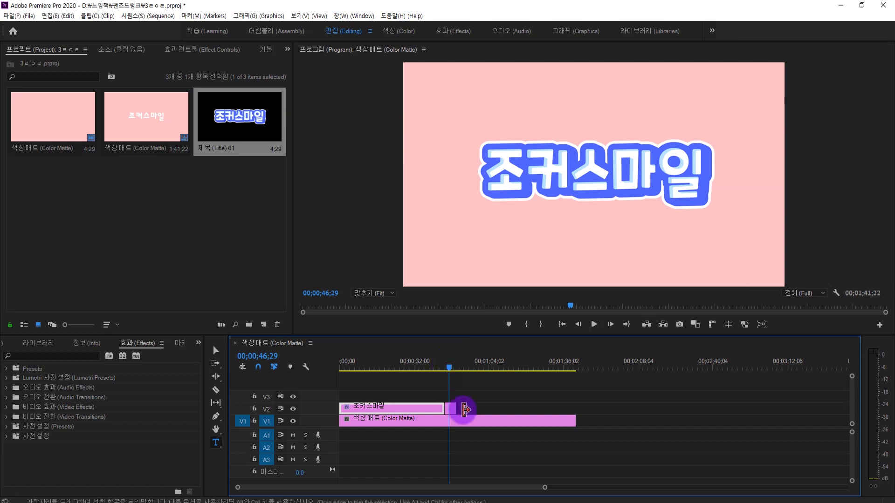
pyautogui.moveTo(455, 408); pyautogui.dragTo(555, 408)
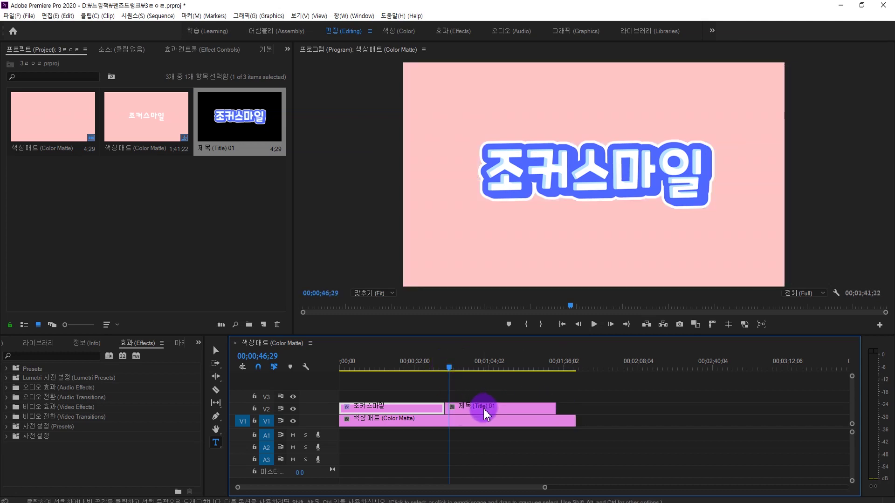
# Compare the plain 조커스마일 text graphic with the styled 제목 (Title) 01 clip in the program preview
pyautogui.click(376, 365)
pyautogui.click(388, 407)
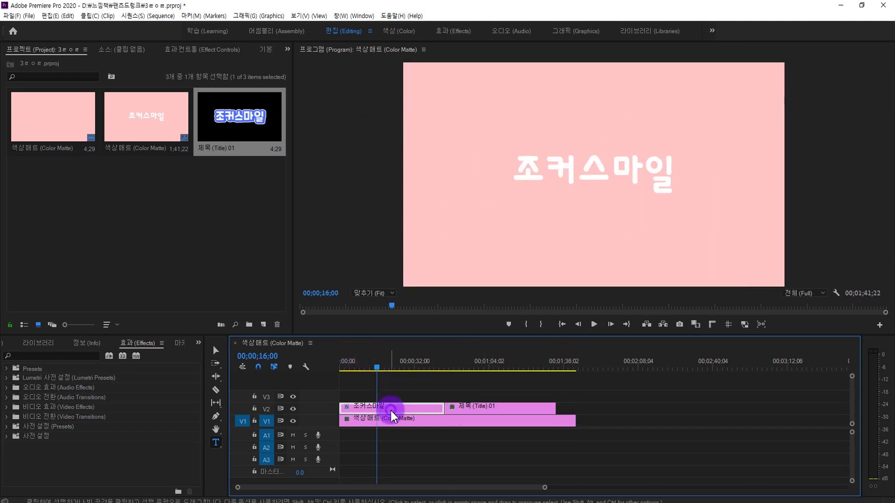
pyautogui.click(466, 367)
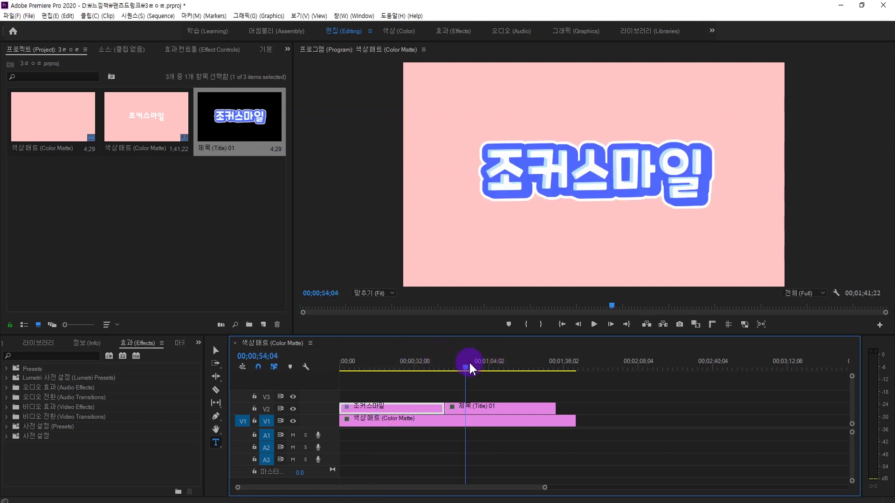
pyautogui.moveTo(470, 368); pyautogui.dragTo(422, 398)
# Set the Transform position X of the 조커스마일 text graphic to 502.3
pyautogui.click(380, 402)
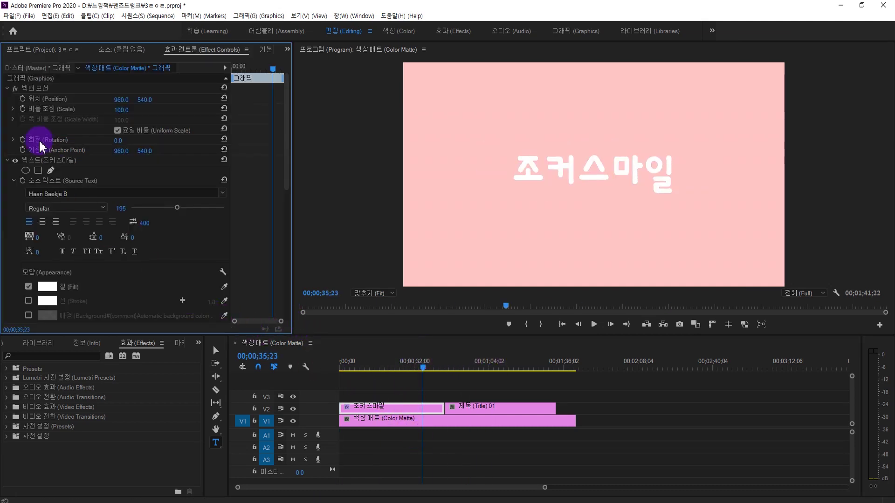
pyautogui.scroll(-3, 59, 120)
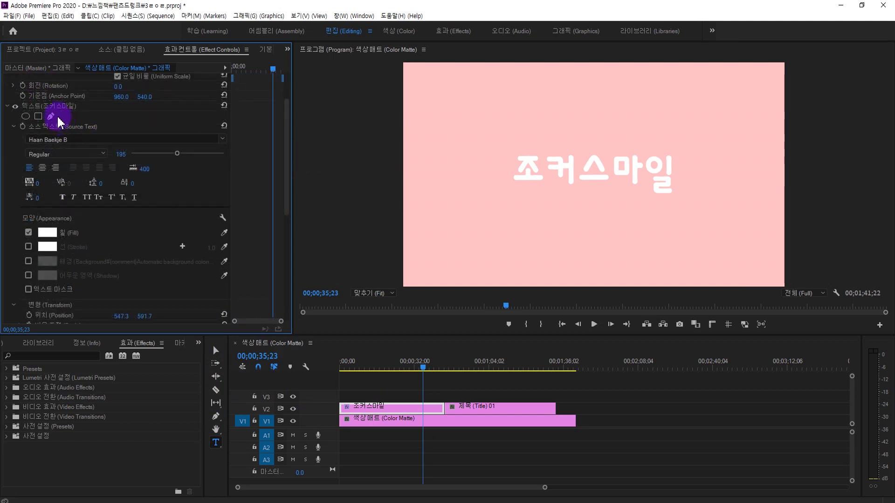
pyautogui.scroll(-2, 130, 169)
pyautogui.scroll(-2, 170, 170)
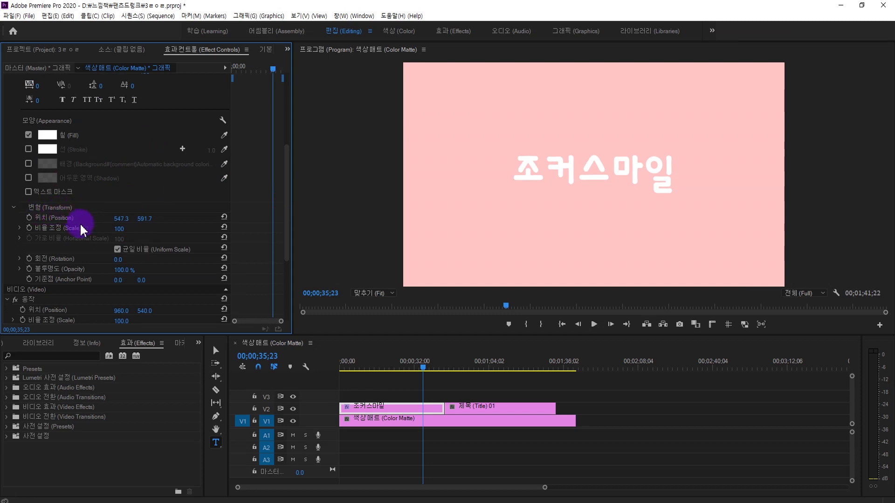
pyautogui.scroll(2, 92, 256)
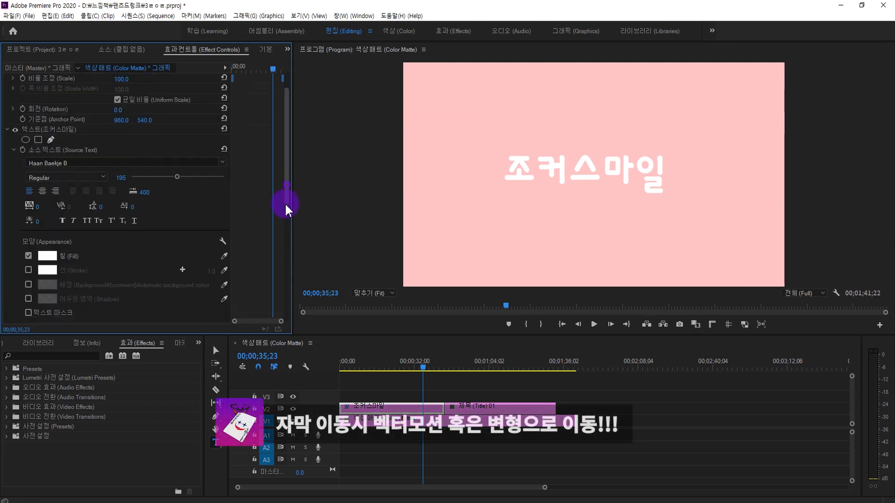
# Try moving the 조커스마일 graphic horizontally to X 937 with its video Motion effect, and restore the position
pyautogui.moveTo(284, 203); pyautogui.dragTo(293, 319)
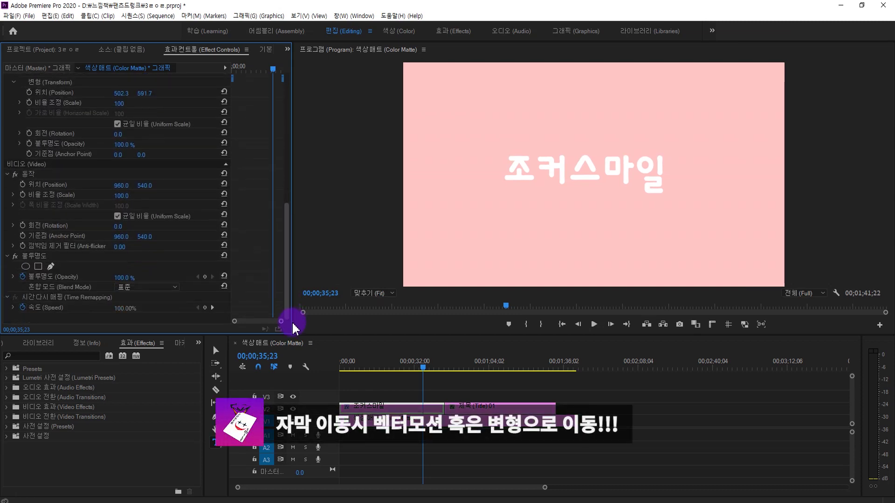
pyautogui.click(30, 174)
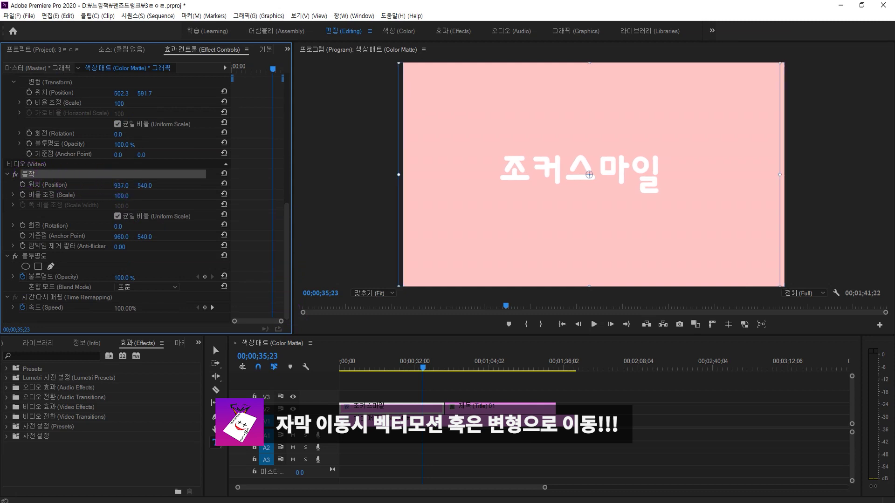
pyautogui.scroll(1, 130, 201)
pyautogui.scroll(1, 130, 196)
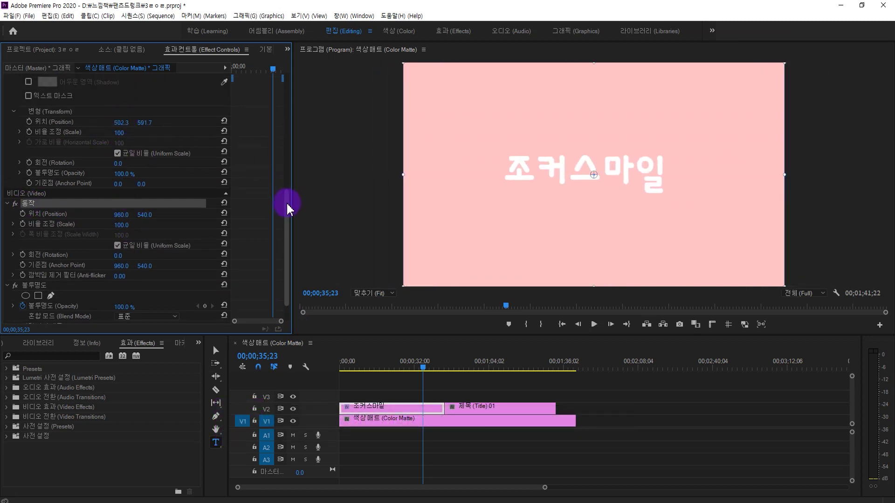
# Try moving the 조커스마일 graphic to X 897 with Vector Motion, and reset that position
pyautogui.moveTo(289, 206); pyautogui.dragTo(275, 29)
pyautogui.moveTo(120, 100)
pyautogui.mouseDown()
pyautogui.moveTo(137, 100)
pyautogui.moveTo(109, 100)
pyautogui.moveTo(146, 100)
pyautogui.moveTo(132, 100)
pyautogui.mouseUp()
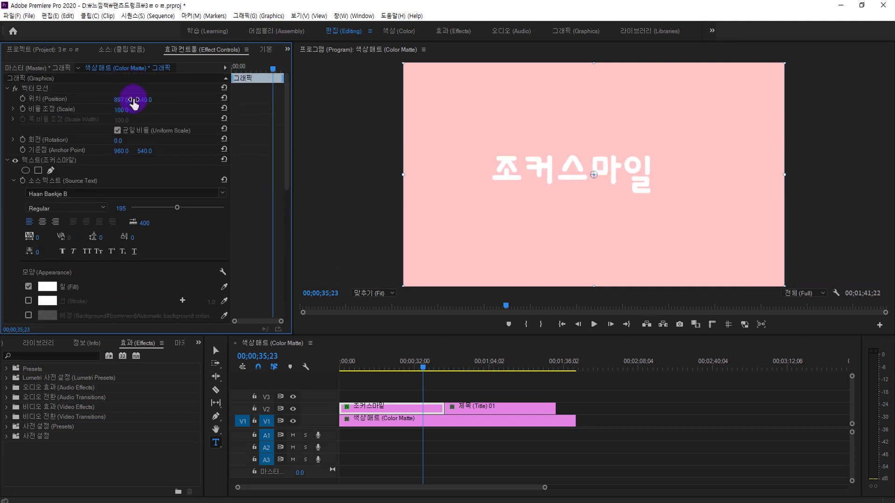
pyautogui.click(223, 99)
# Enlarge the 제목 (Title) 01 clip to a Motion scale of 941
pyautogui.click(472, 368)
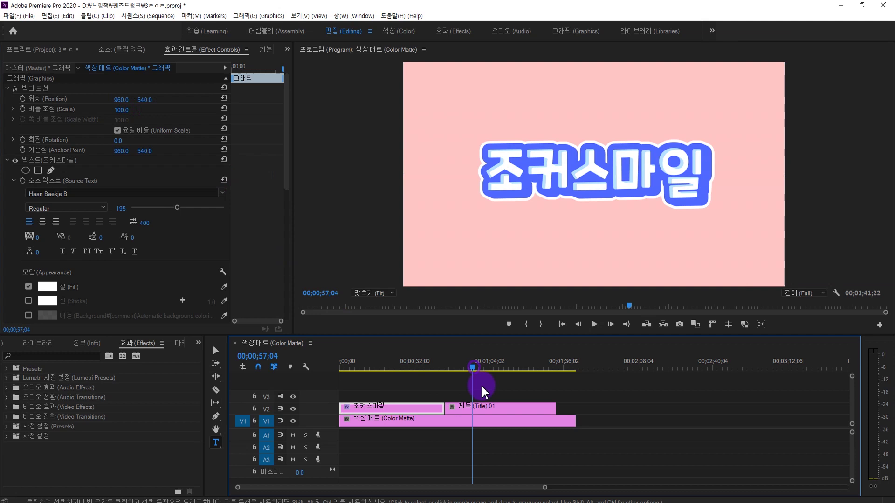
pyautogui.click(491, 408)
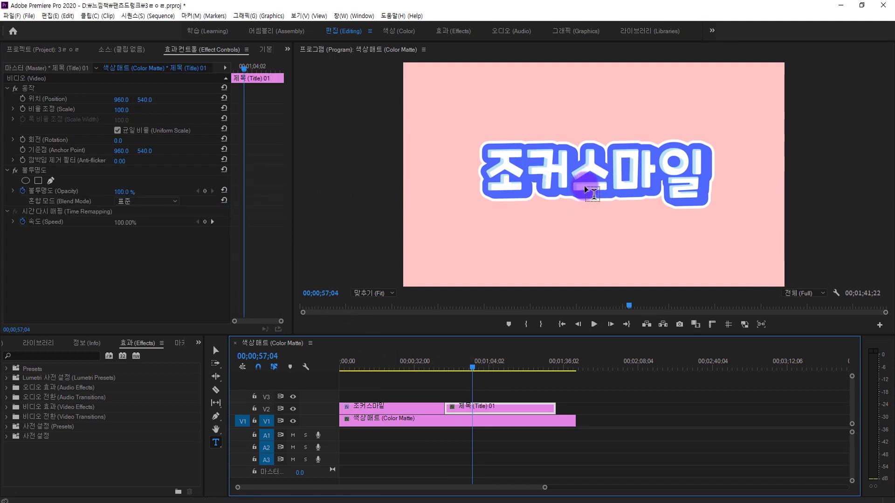
pyautogui.click(41, 89)
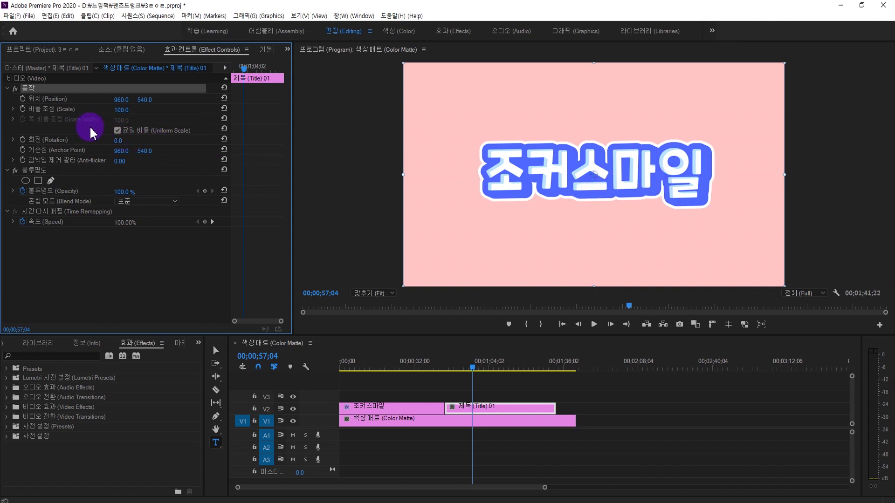
pyautogui.moveTo(120, 110); pyautogui.dragTo(587, 191)
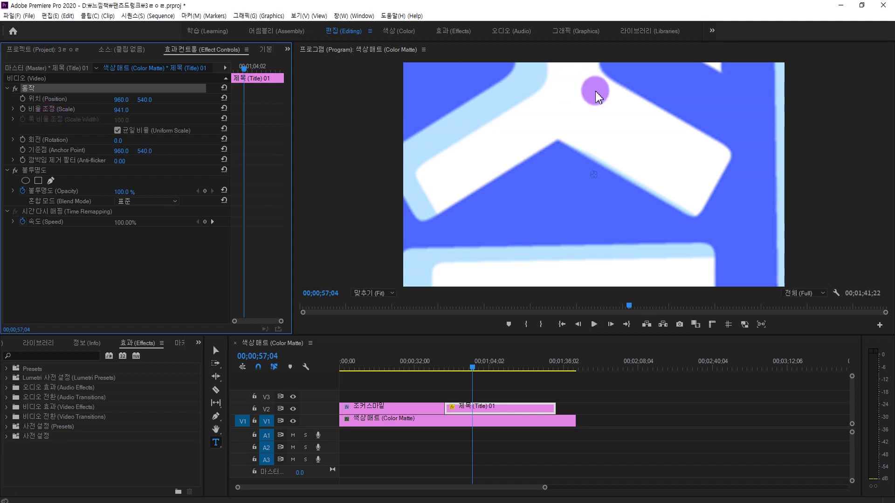
# Try enlarging the 조커스마일 graphic to a Vector Motion scale of 2265, and reset the scale
pyautogui.click(379, 367)
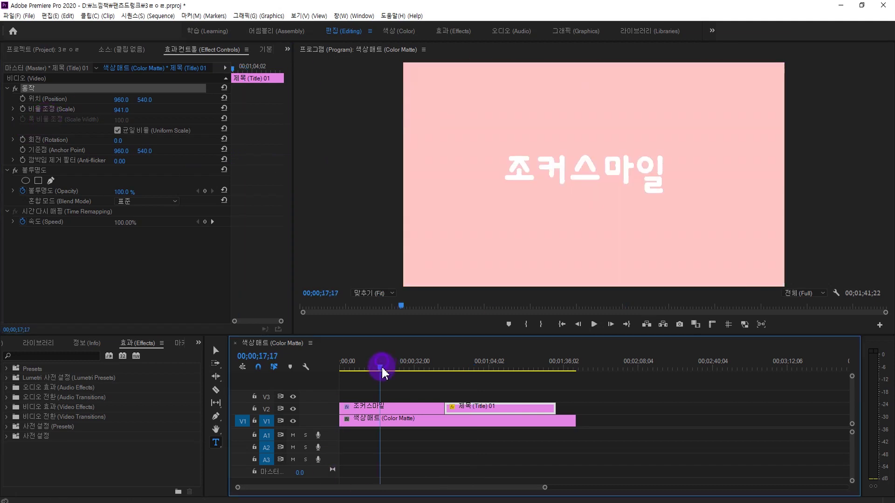
pyautogui.click(373, 409)
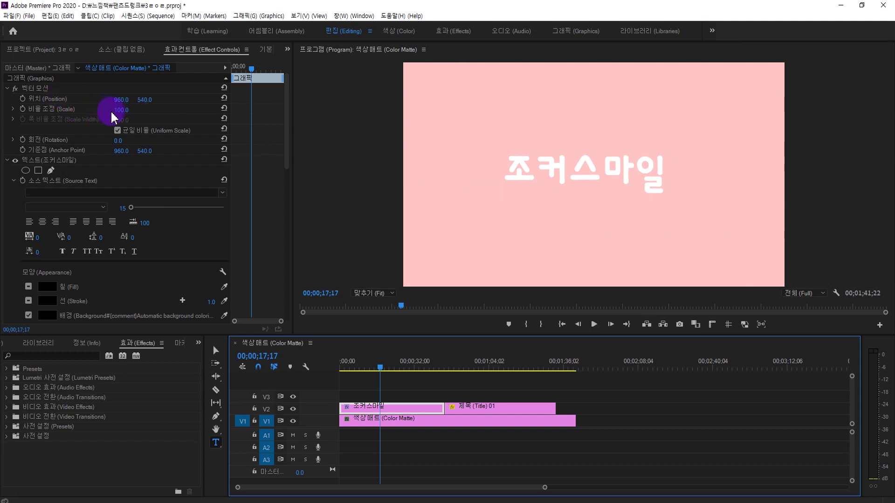
pyautogui.moveTo(118, 114)
pyautogui.mouseDown()
pyautogui.moveTo(326, 114)
pyautogui.moveTo(124, 110)
pyautogui.mouseUp()
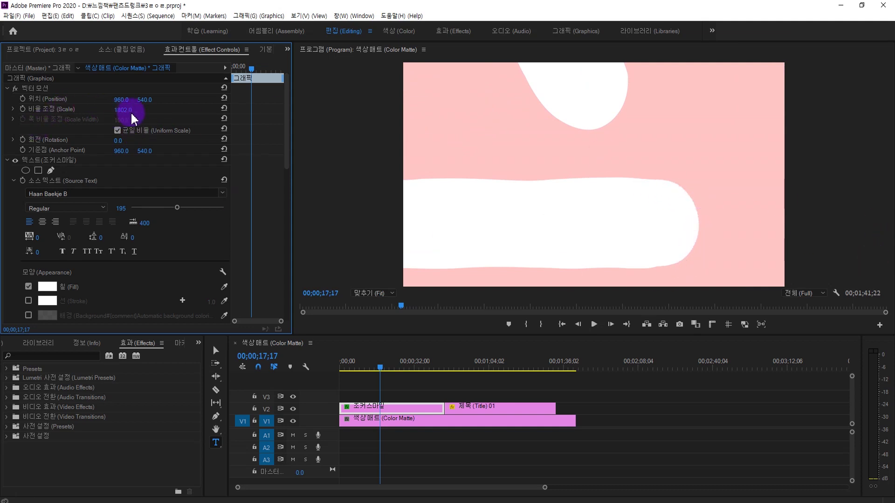
pyautogui.moveTo(124, 110); pyautogui.dragTo(375, 192)
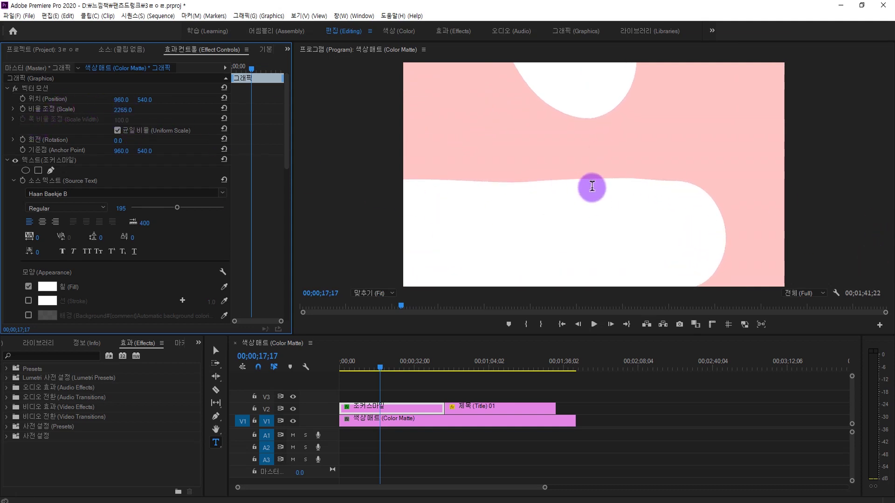
pyautogui.click(224, 108)
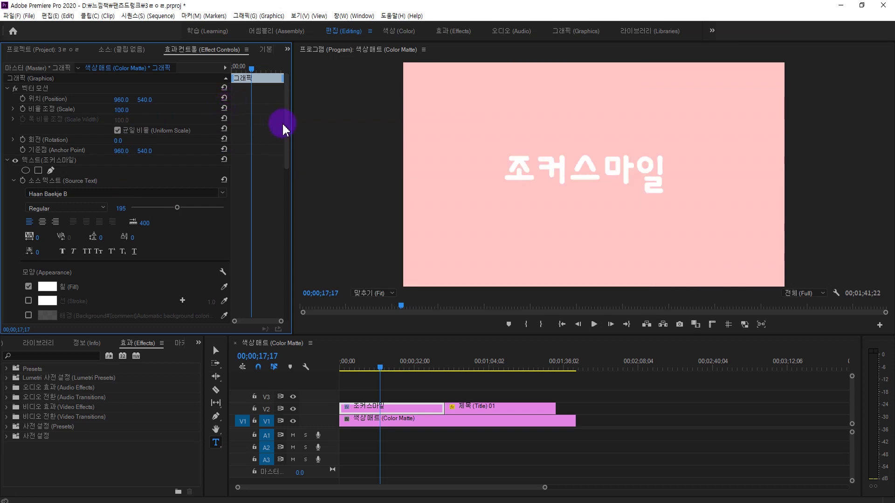
# Set the 조커스마일 text's Transform scale to 1212 and reposition it in the preview to -227.7, 1396.7
pyautogui.moveTo(283, 124); pyautogui.dragTo(297, 198)
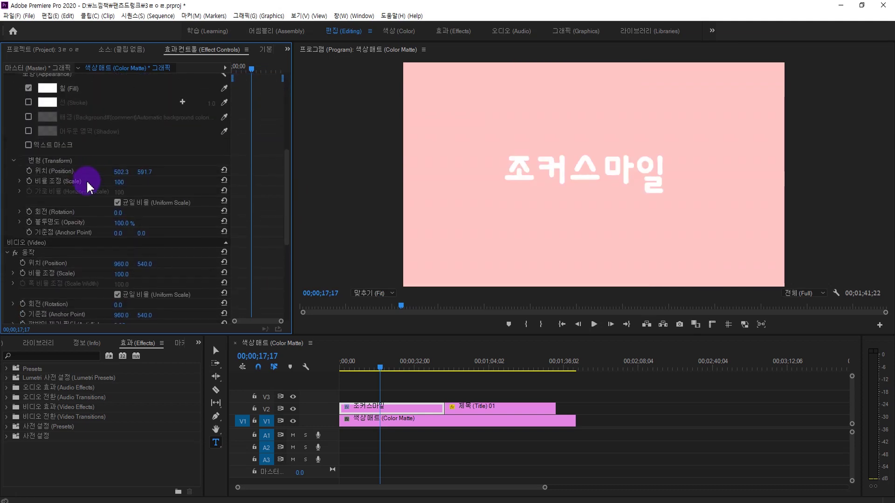
pyautogui.moveTo(119, 182); pyautogui.dragTo(127, 185)
pyautogui.press('v')
pyautogui.moveTo(623, 144); pyautogui.dragTo(512, 161)
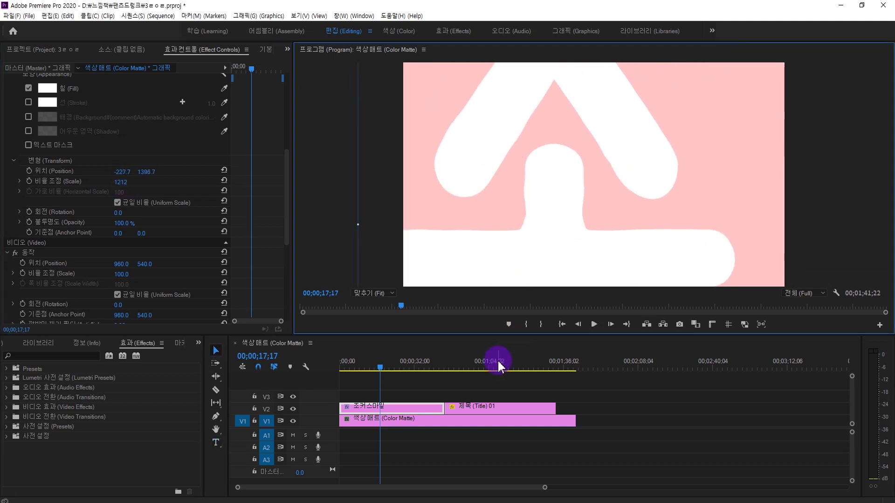
# Compare the edge sharpness of the enlarged 조커스마일 text and the enlarged title clip, and review the graphic's Vector Motion and Transform settings
pyautogui.moveTo(497, 361); pyautogui.dragTo(486, 364)
pyautogui.click(612, 189)
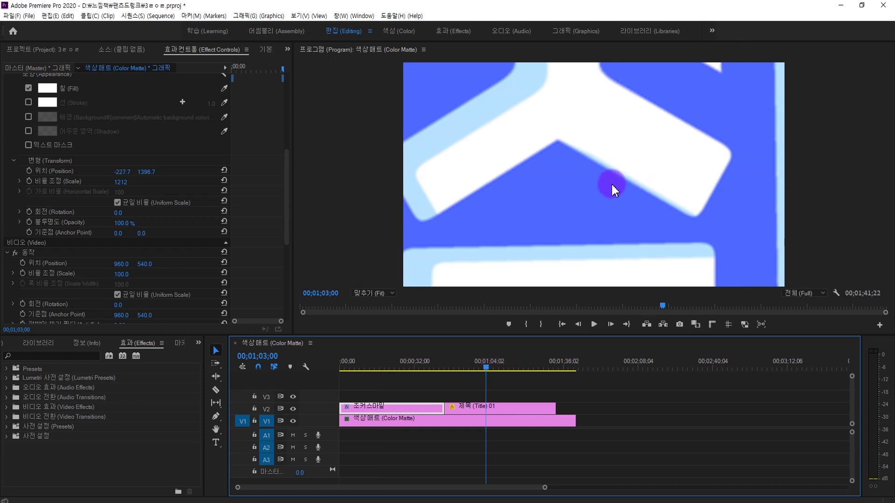
pyautogui.click(378, 363)
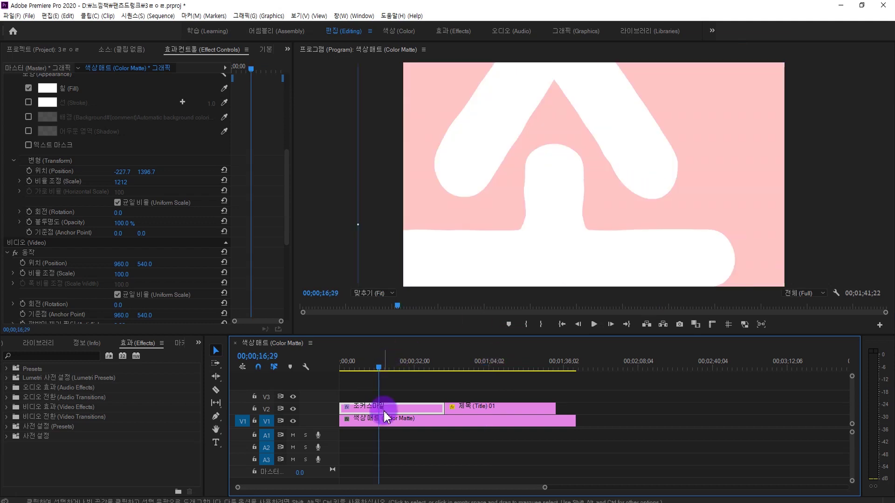
pyautogui.scroll(5, 279, 83)
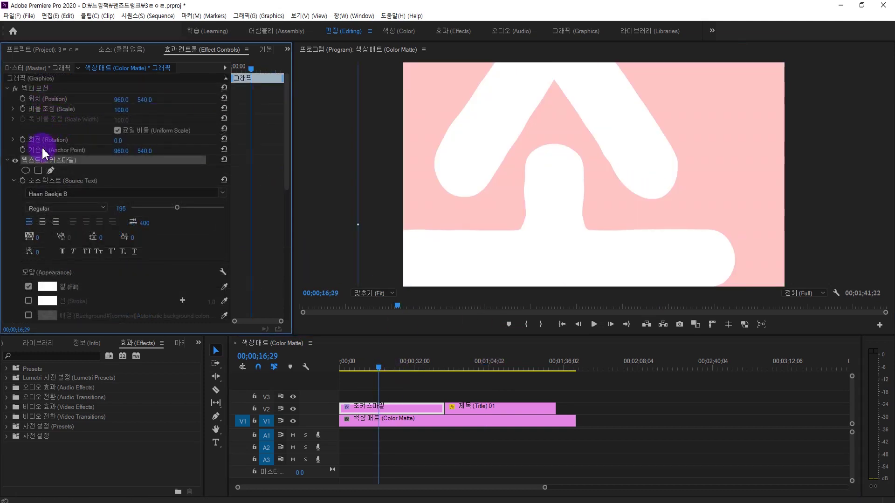
pyautogui.moveTo(287, 132); pyautogui.dragTo(316, 233)
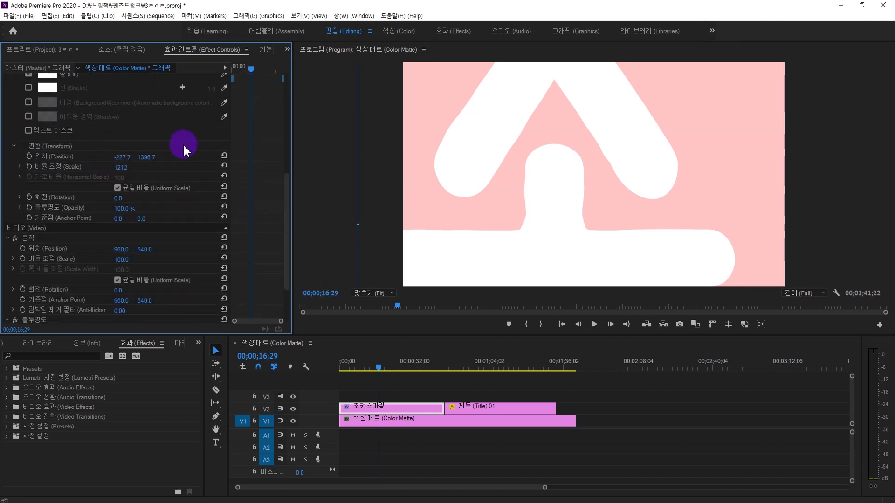
# Undo the Transform scale and position changes on the 조커스마일 text
pyautogui.hotkey('ctrl', 'z')
pyautogui.moveTo(287, 180); pyautogui.dragTo(296, 332)
pyautogui.click(45, 170)
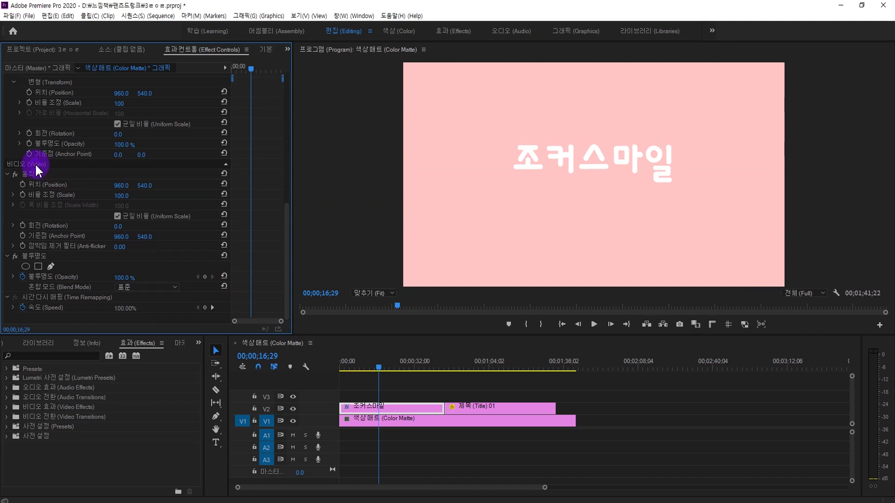
# Enlarge the 조커스마일 graphic with its video Motion scale at 1264 and set the Motion position Y to 1263
pyautogui.click(40, 176)
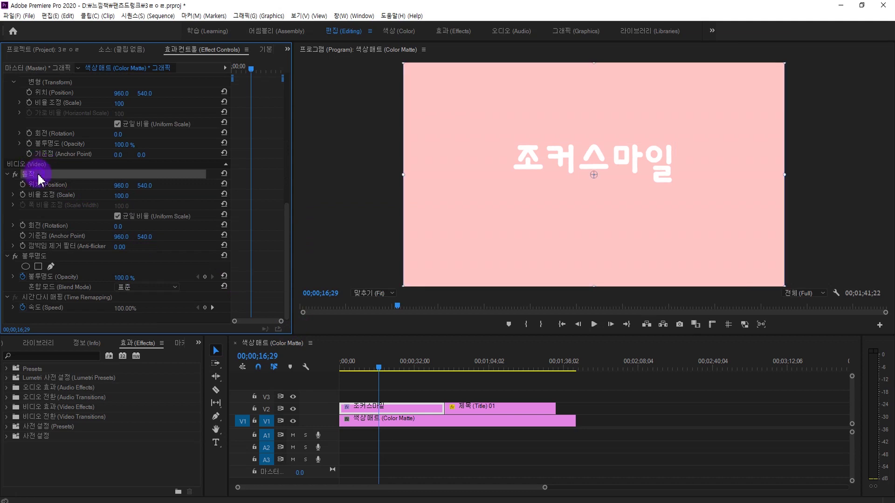
pyautogui.click(126, 201)
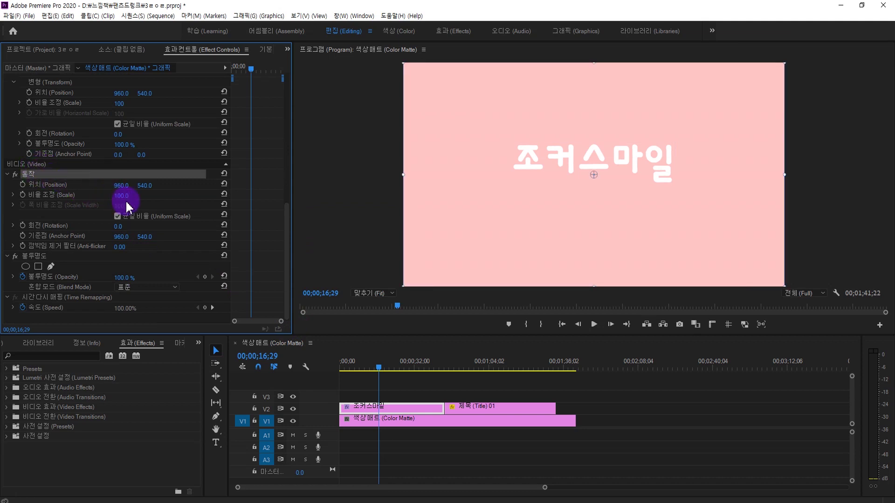
pyautogui.moveTo(124, 201); pyautogui.dragTo(261, 201)
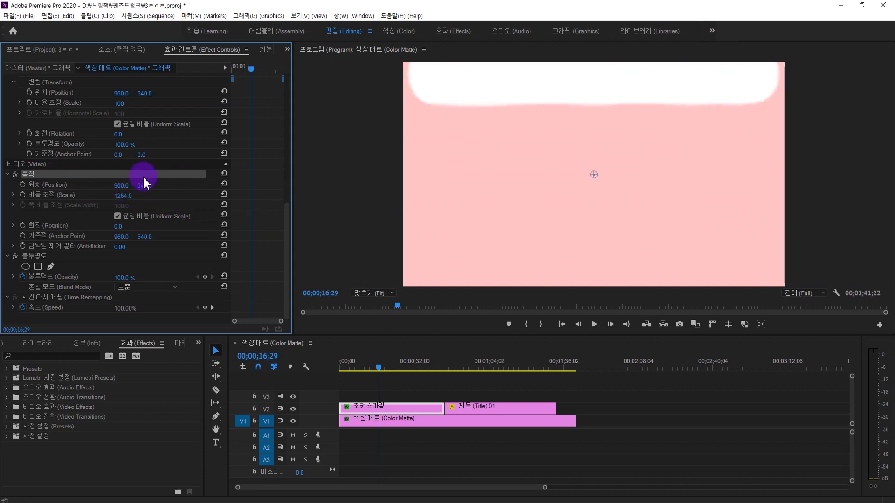
pyautogui.moveTo(145, 186)
pyautogui.mouseDown()
pyautogui.moveTo(168, 186)
pyautogui.moveTo(150, 184)
pyautogui.mouseUp()
pyautogui.click(580, 251)
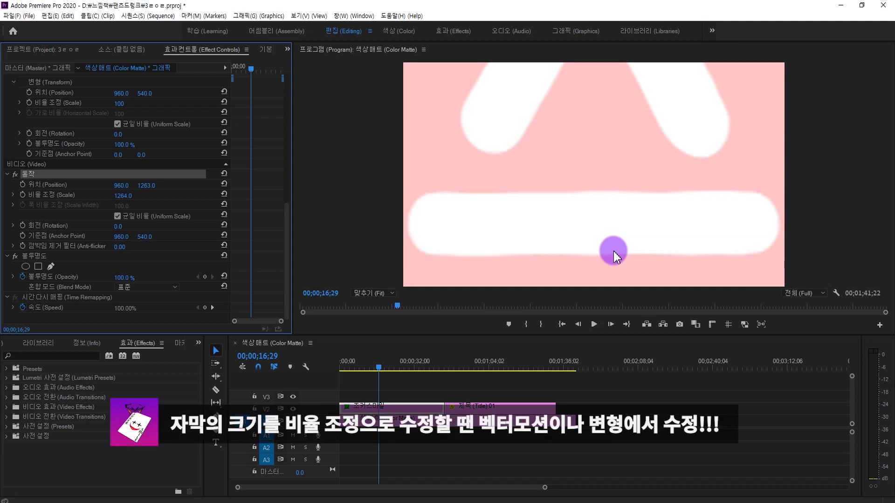
# Undo the Motion scale and position changes, and reselect the 조커스마일 clip to show its Transform settings
pyautogui.scroll(3, 153, 176)
pyautogui.moveTo(287, 240); pyautogui.dragTo(278, 120)
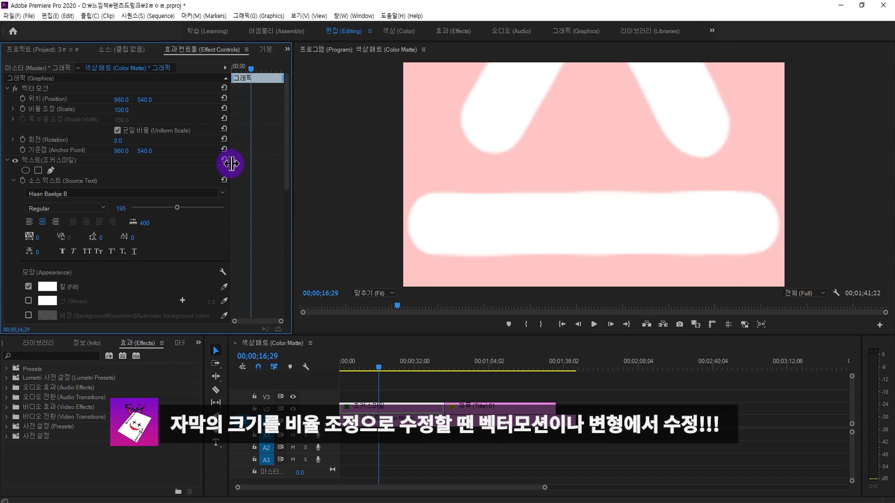
pyautogui.hotkey('ctrl', 'z')
pyautogui.click(364, 409)
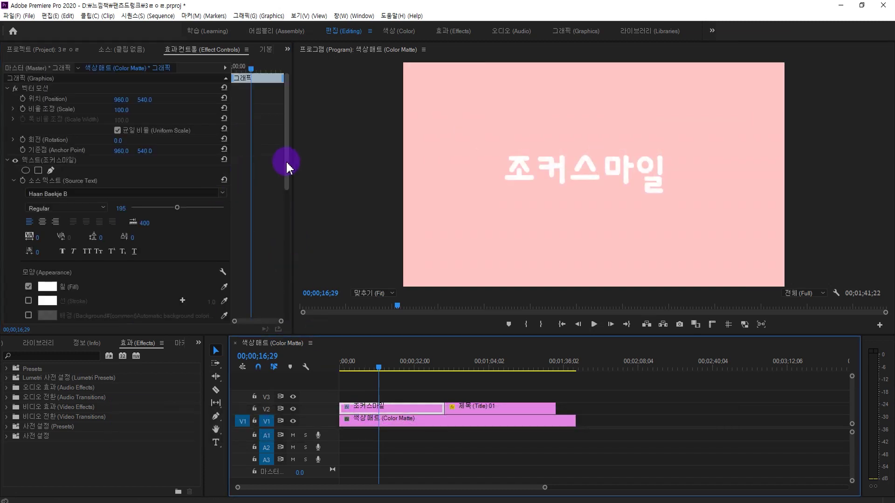
pyautogui.moveTo(286, 161); pyautogui.dragTo(289, 224)
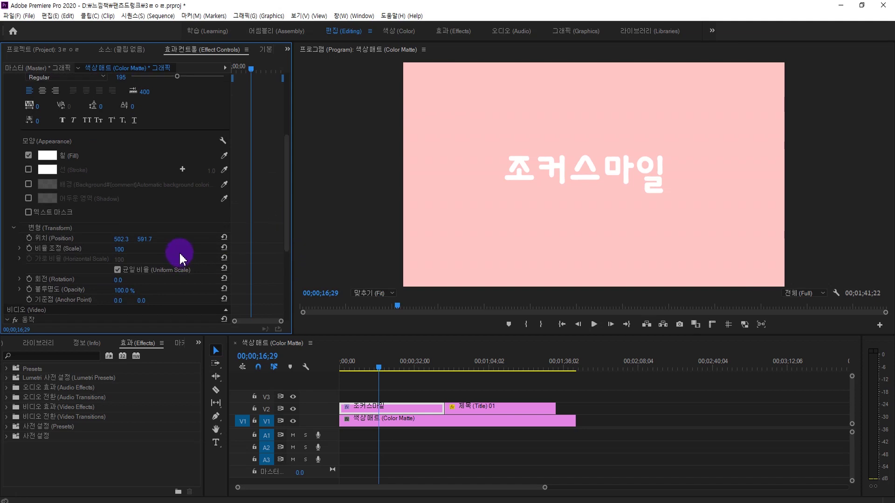
# Search the effects for 변형, apply the distort-category 변형 effect to the 제목 (Title) 01 clip, and show that clip's frame
pyautogui.click(69, 356)
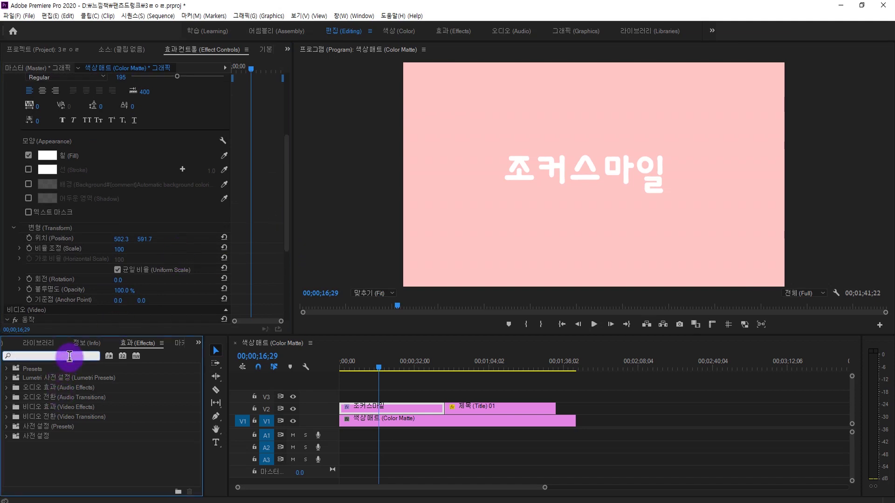
pyautogui.write('변형')
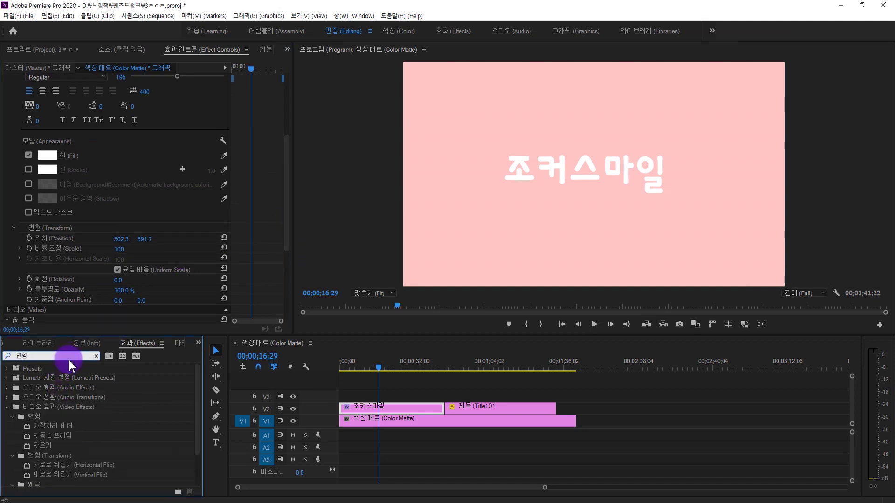
pyautogui.scroll(-2, 37, 433)
pyautogui.click(43, 446)
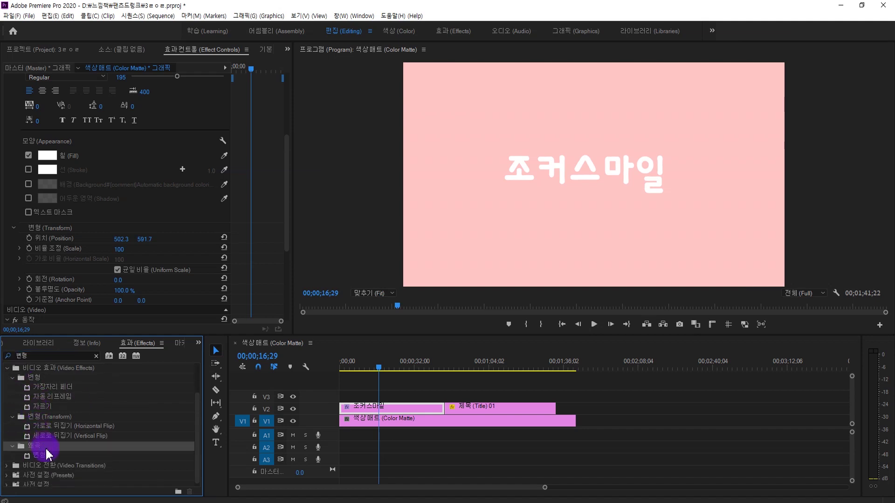
pyautogui.click(47, 456)
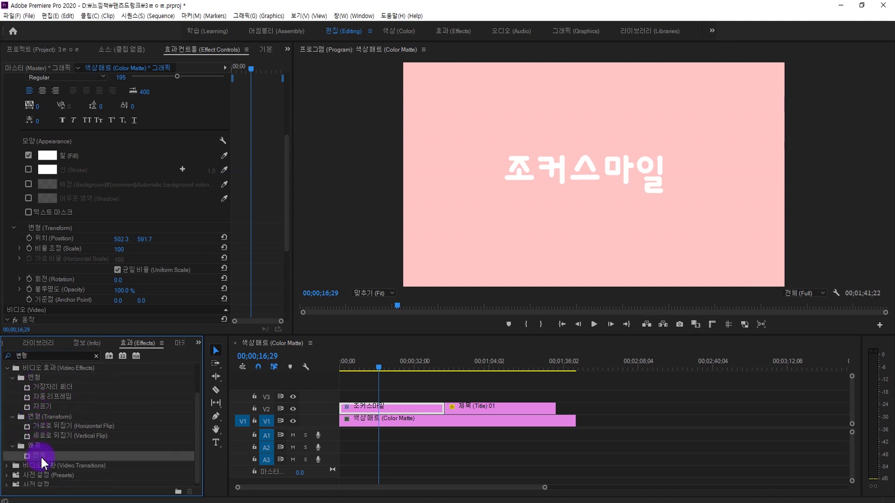
pyautogui.moveTo(43, 464); pyautogui.dragTo(486, 406)
pyautogui.moveTo(483, 367); pyautogui.dragTo(484, 393)
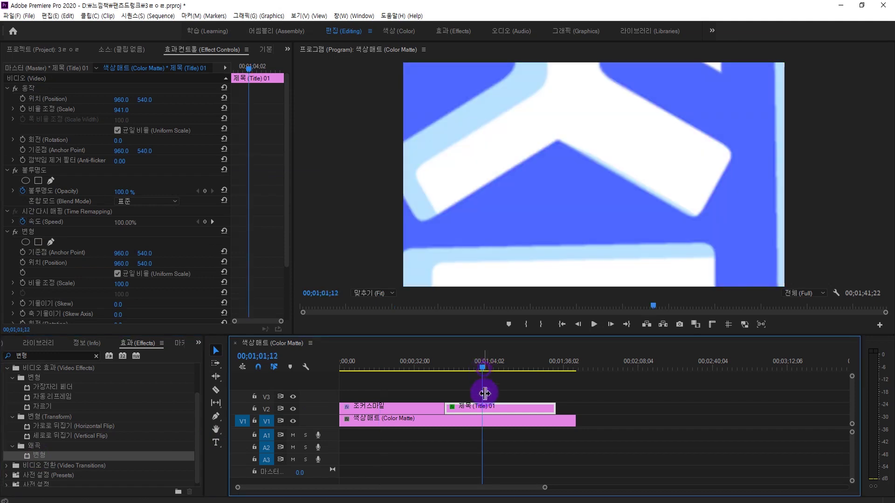
# Reset the title clip's Motion settings and compare its Motion properties with those of the added 변형 effect, including Shutter Angle
pyautogui.click(224, 88)
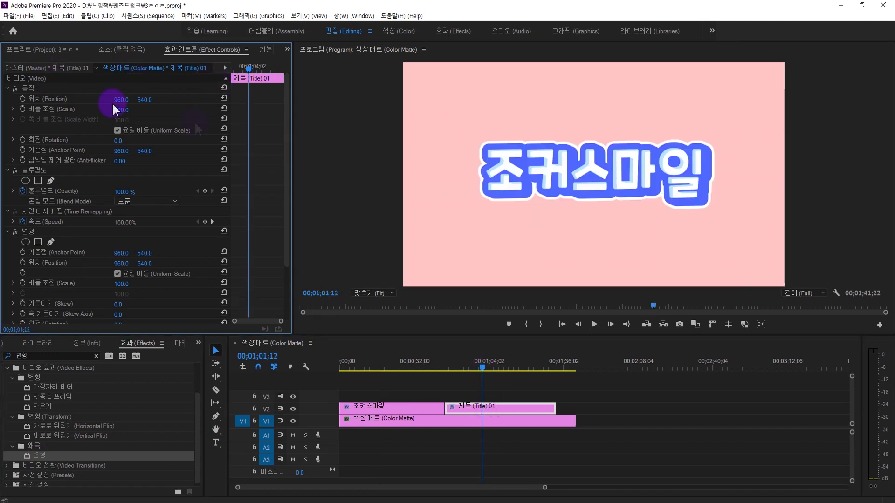
pyautogui.click(67, 110)
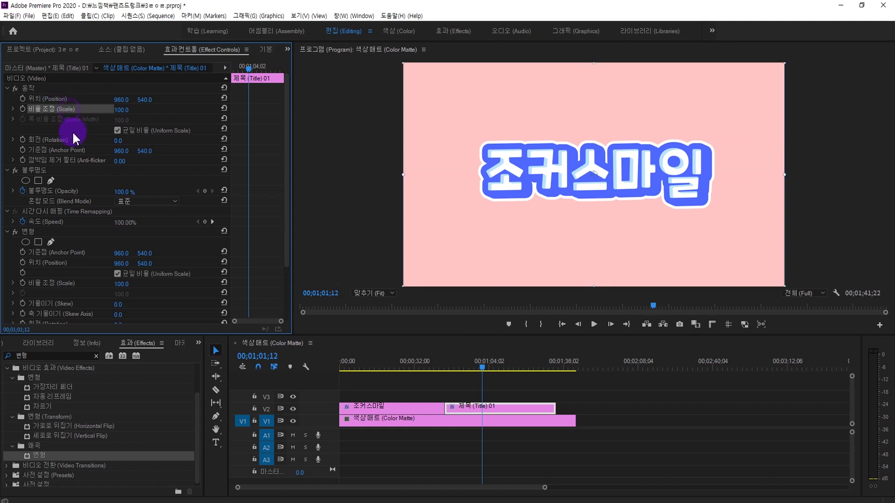
pyautogui.click(72, 150)
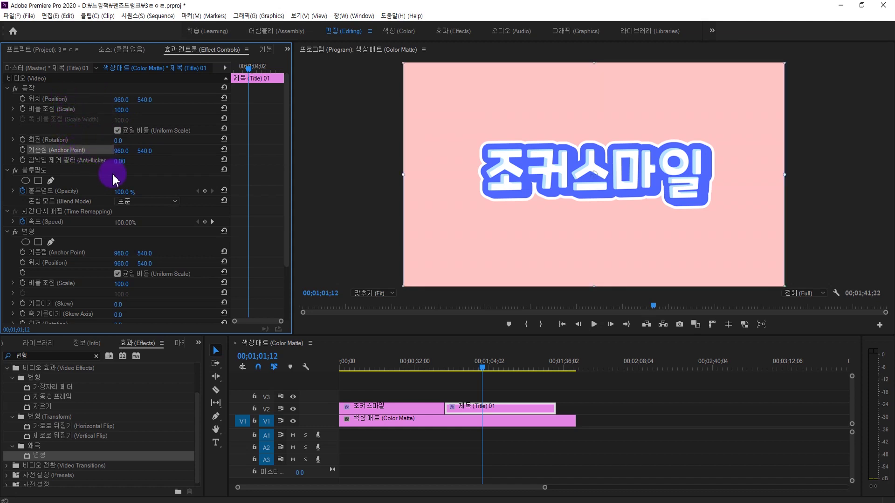
pyautogui.click(30, 234)
pyautogui.scroll(-1, 60, 233)
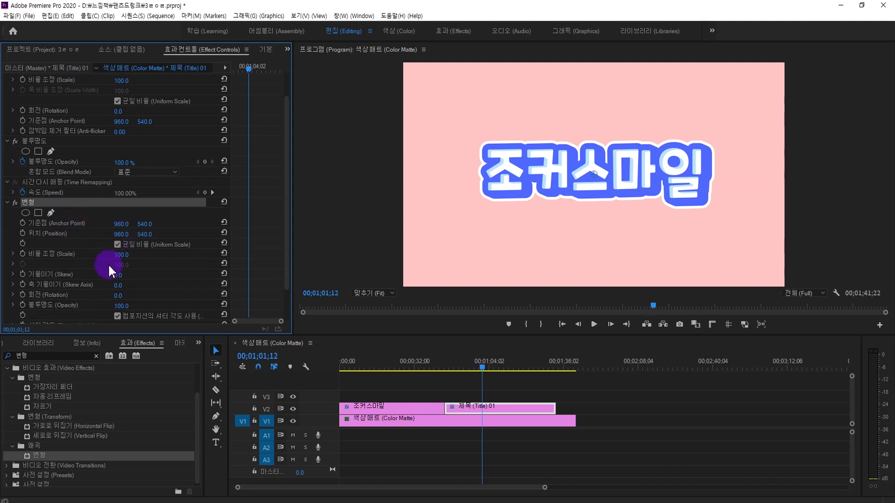
pyautogui.scroll(-1, 91, 247)
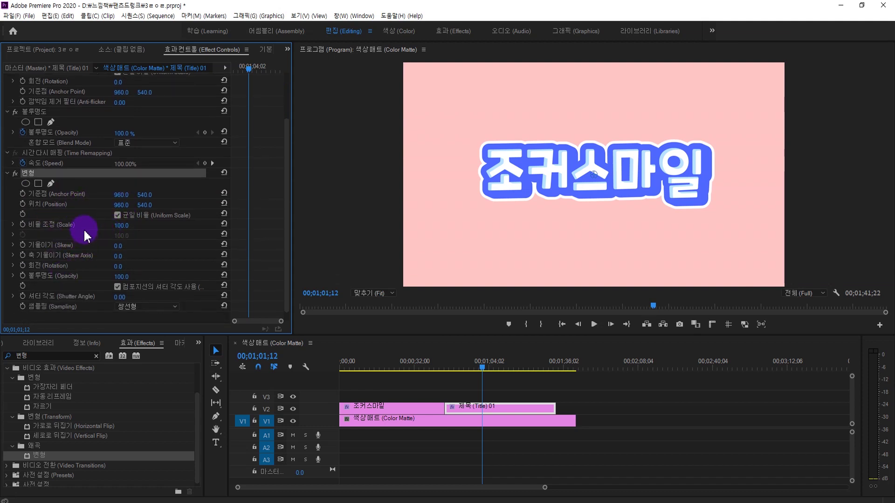
pyautogui.click(70, 297)
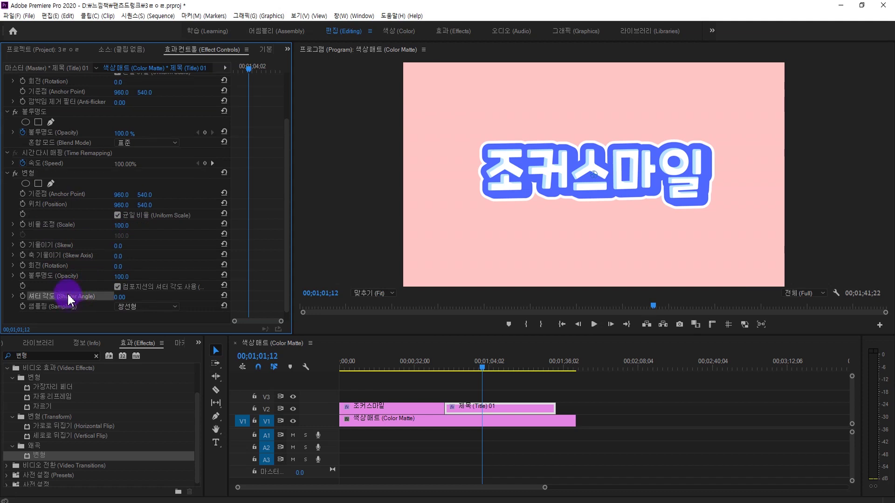
# Set the title clip's 변형 effect to Skew -16 and Skew Axis 72
pyautogui.click(64, 247)
pyautogui.click(117, 246)
pyautogui.write('-23')
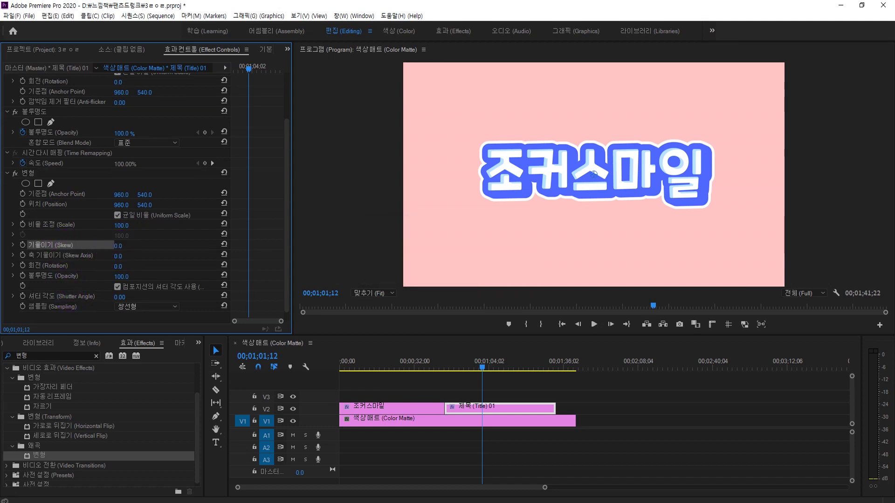
pyautogui.press('Return')
pyautogui.moveTo(121, 246)
pyautogui.mouseDown()
pyautogui.moveTo(168, 256)
pyautogui.moveTo(124, 256)
pyautogui.mouseUp()
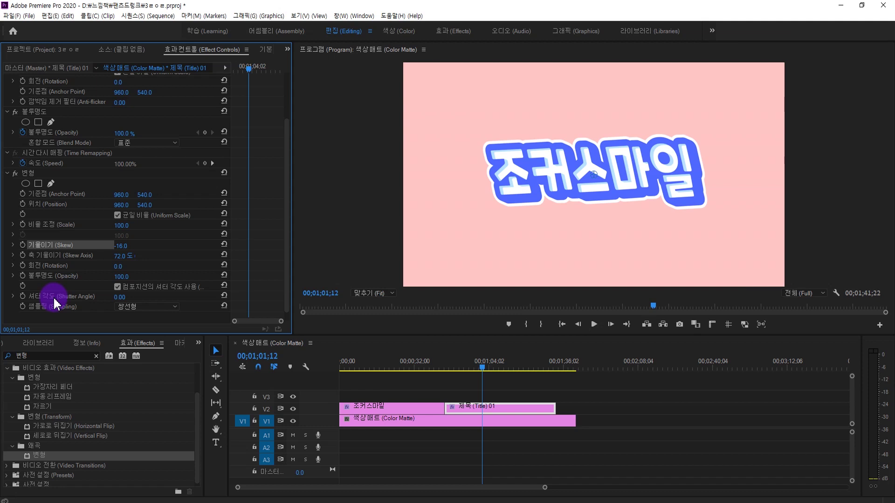
# Return to the 조커스마일 graphic clip and try enlarging its text with the Transform scale at 720
pyautogui.moveTo(482, 365); pyautogui.dragTo(437, 364)
pyautogui.click(347, 409)
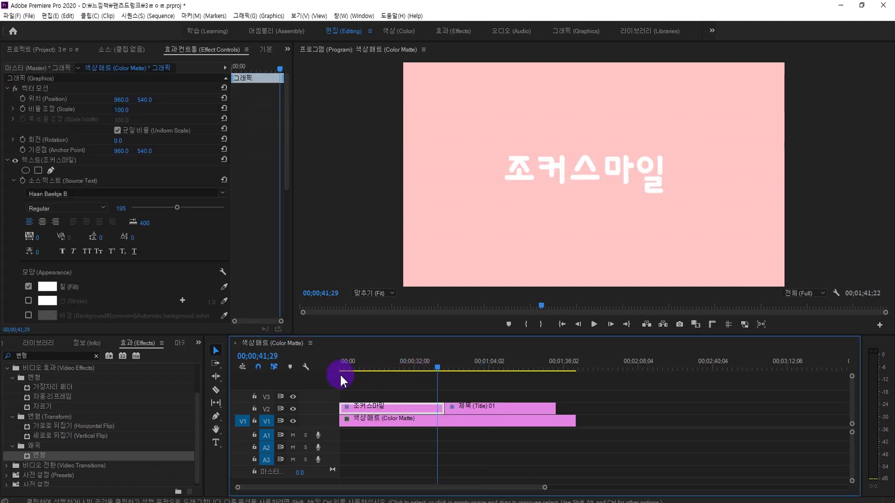
pyautogui.moveTo(286, 184); pyautogui.dragTo(413, 196)
pyautogui.click(125, 196)
pyautogui.moveTo(761, 126); pyautogui.dragTo(525, 150)
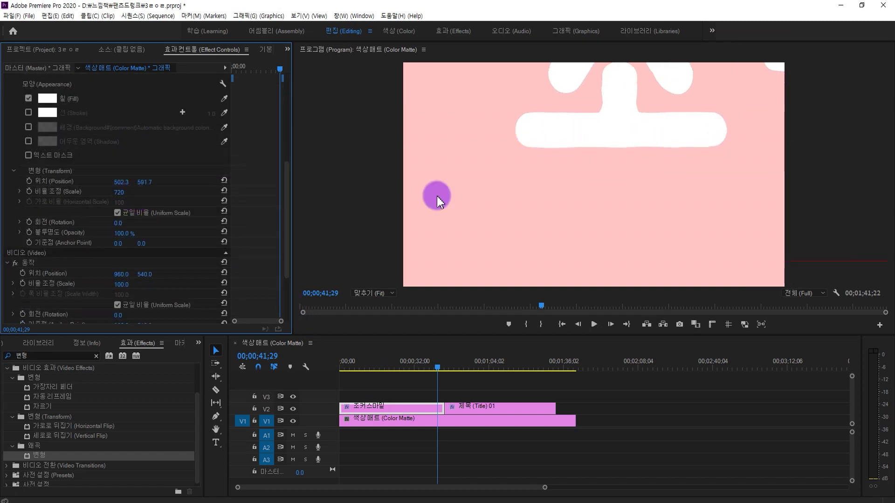
# Undo the Transform enlargement and position changes on the 조커스마일 text
pyautogui.hotkey('ctrl', 'z')
pyautogui.moveTo(286, 179); pyautogui.dragTo(275, 156)
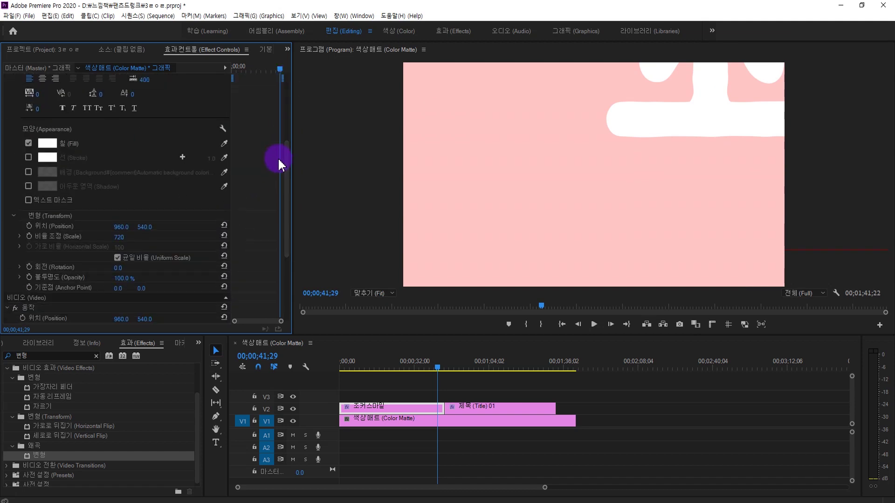
pyautogui.click(224, 235)
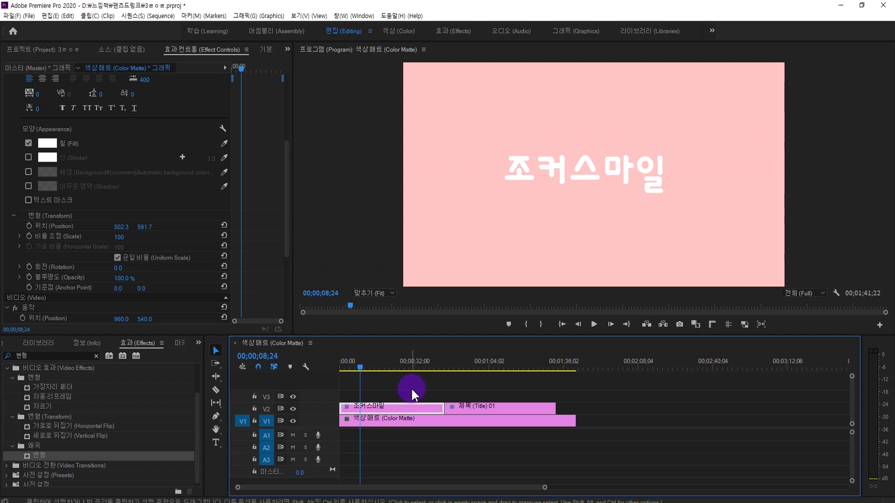
# Add a second text reading 안녕하세요 above 조커스마일 inside the same graphic clip at 00;00;08;24
pyautogui.click(216, 443)
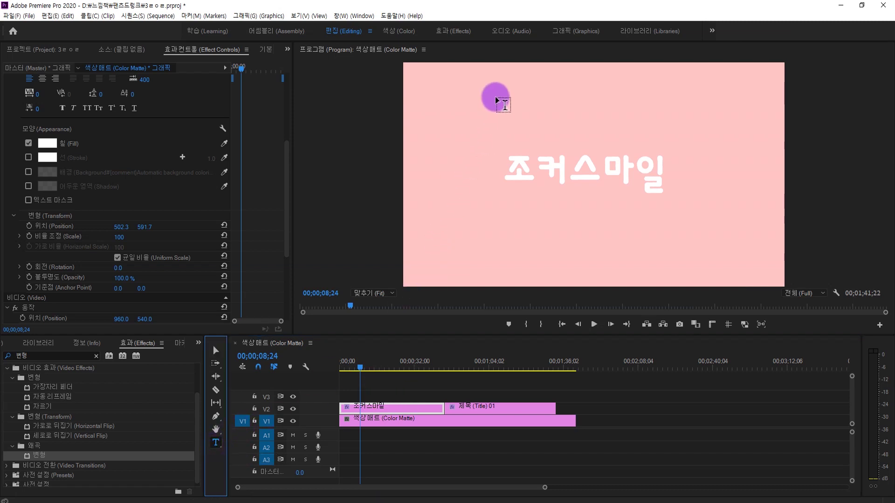
pyautogui.click(449, 103)
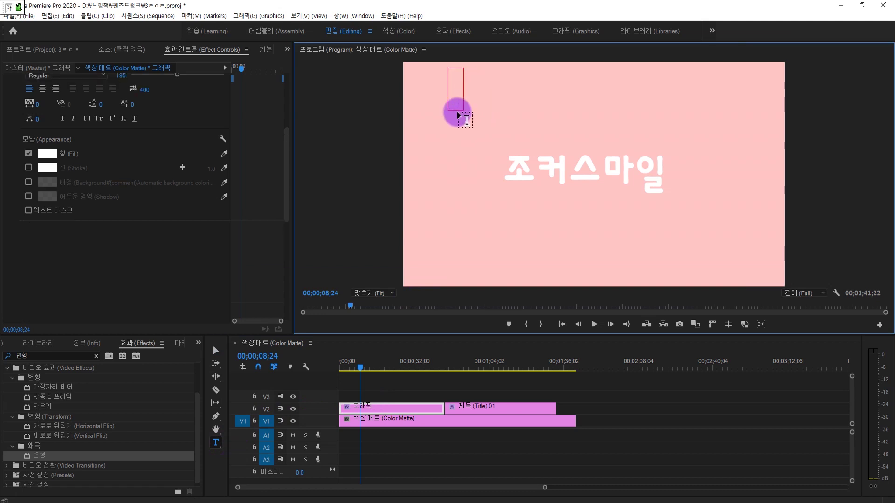
pyautogui.write('녕하세요')
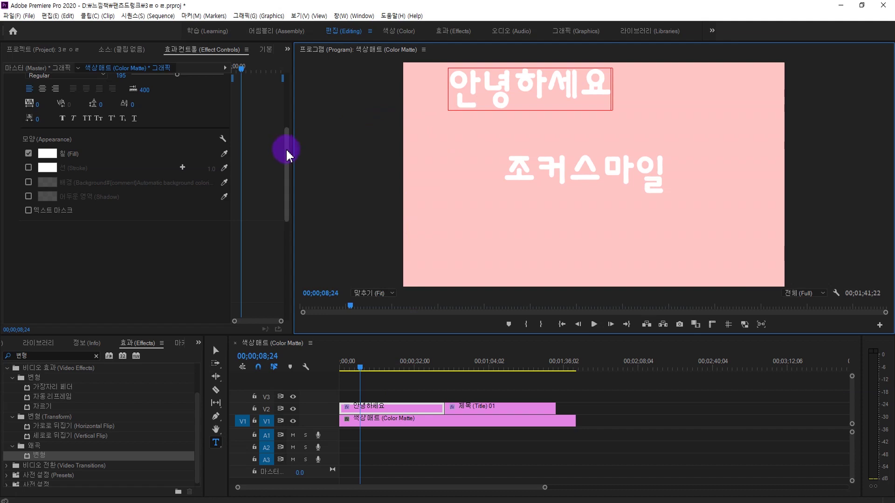
# Collapse both text layers in the graphic's settings and expand only the 안녕하세요 layer
pyautogui.moveTo(287, 148); pyautogui.dragTo(3, 158)
pyautogui.click(7, 171)
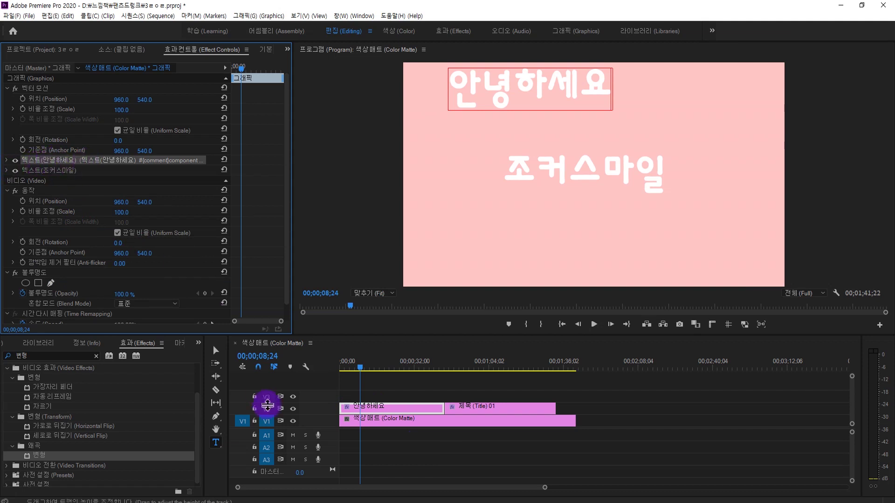
pyautogui.click(359, 403)
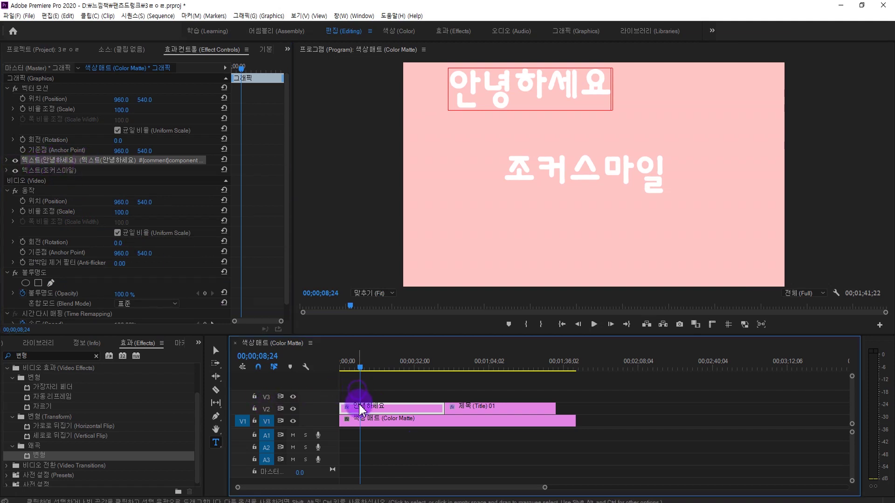
pyautogui.click(7, 160)
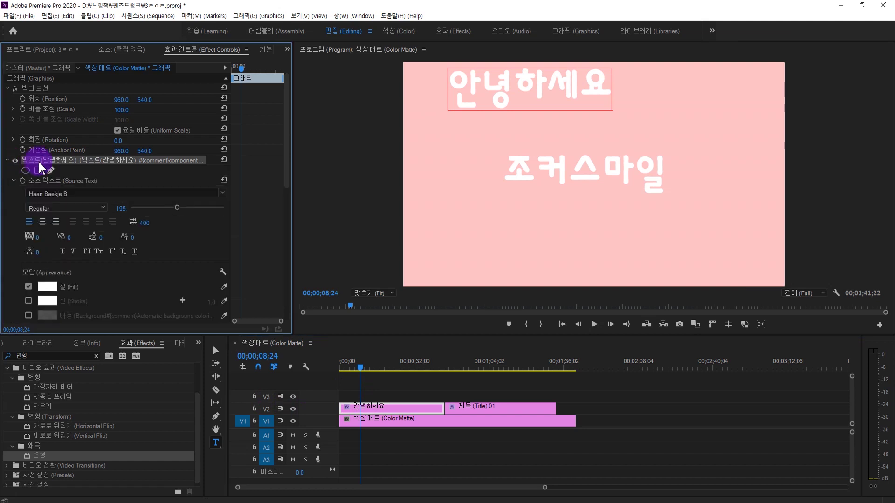
# Try to change the fill color of the 안녕하세요 text layer
pyautogui.scroll(-2, 104, 280)
pyautogui.click(49, 238)
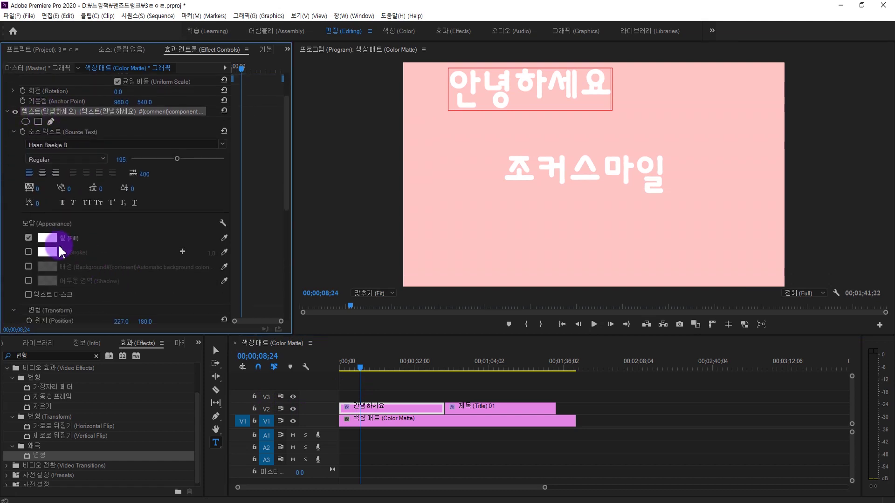
pyautogui.click(439, 310)
pyautogui.moveTo(451, 282); pyautogui.dragTo(454, 255)
pyautogui.click(529, 182)
# Select all characters of the 안녕하세요 text and set their fill color to blue
pyautogui.click(510, 104)
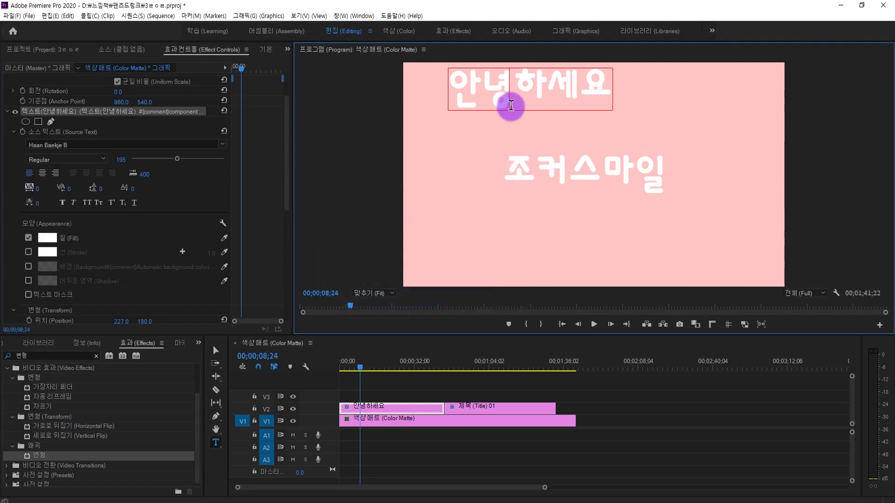
pyautogui.click(52, 239)
pyautogui.click(407, 299)
pyautogui.moveTo(451, 300); pyautogui.dragTo(451, 270)
pyautogui.moveTo(406, 299); pyautogui.dragTo(438, 309)
pyautogui.click(527, 182)
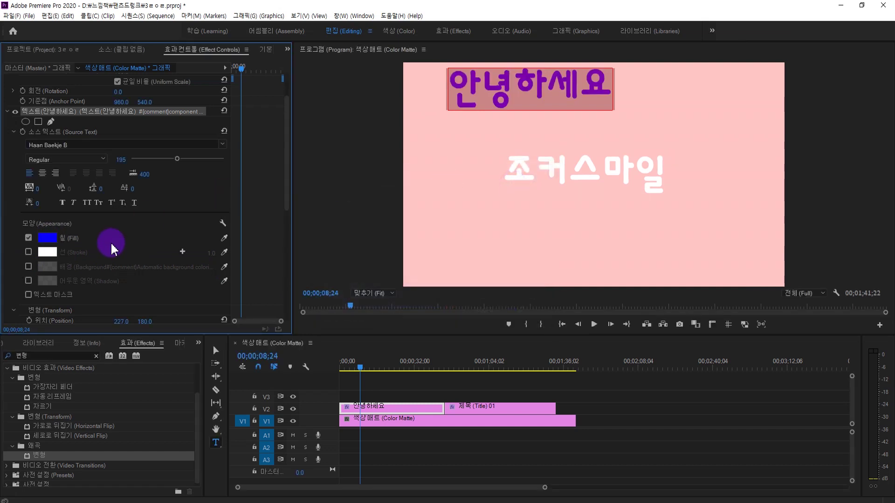
# Move the 안녕하세요 text horizontally by setting its Transform position X to 879
pyautogui.scroll(-1, 124, 246)
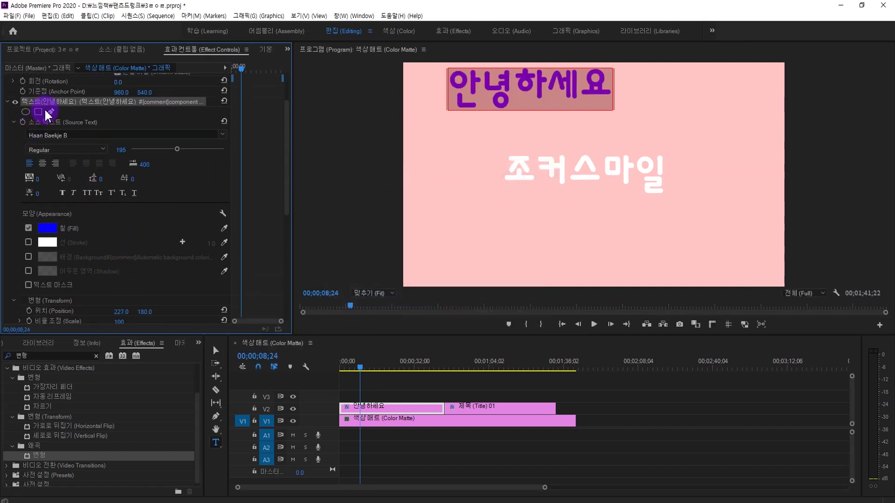
pyautogui.scroll(2, 48, 115)
pyautogui.scroll(-7, 119, 240)
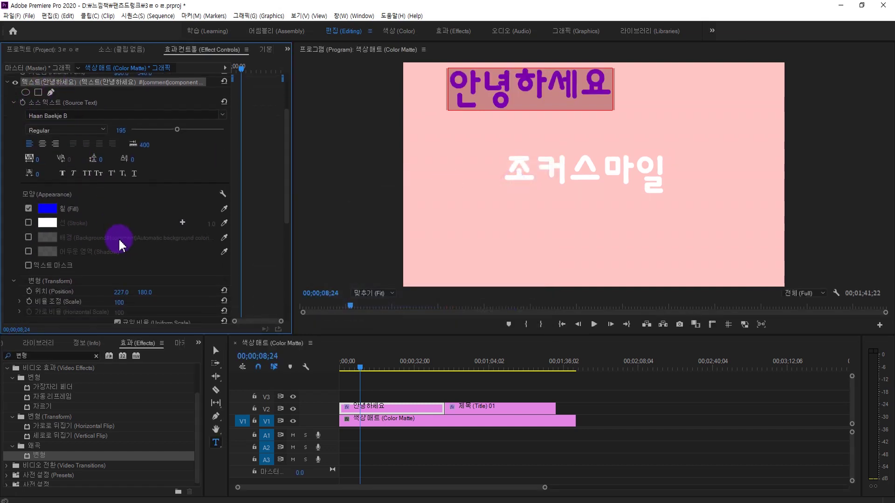
pyautogui.moveTo(119, 263); pyautogui.dragTo(423, 262)
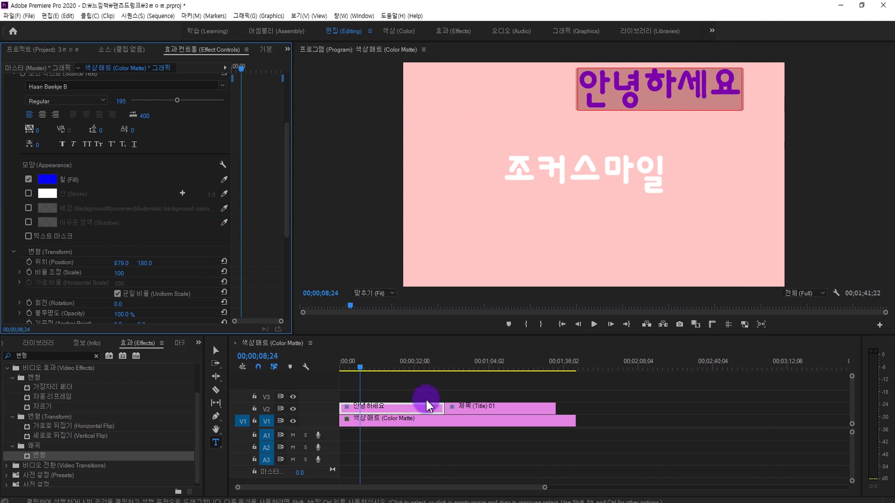
# Collapse the 안녕하세요 text layer's settings and expand those of the 조커스마일 text layer
pyautogui.click(376, 412)
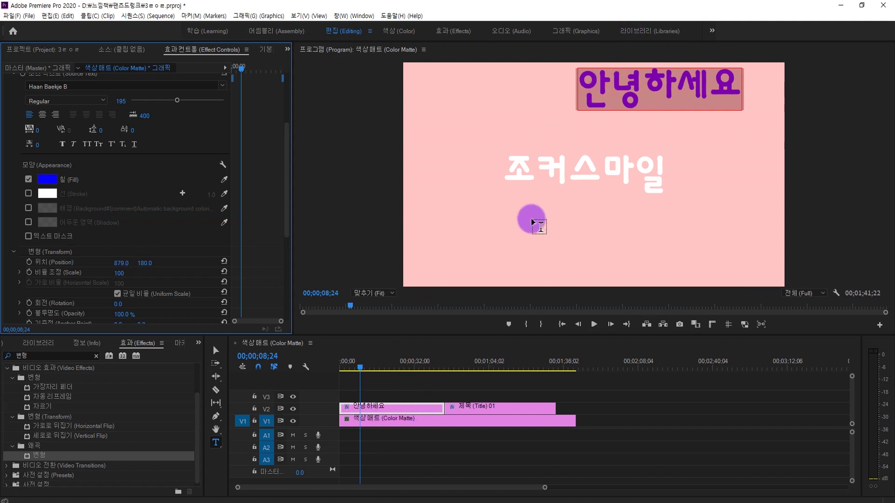
pyautogui.click(580, 117)
pyautogui.scroll(2, 76, 149)
pyautogui.click(9, 106)
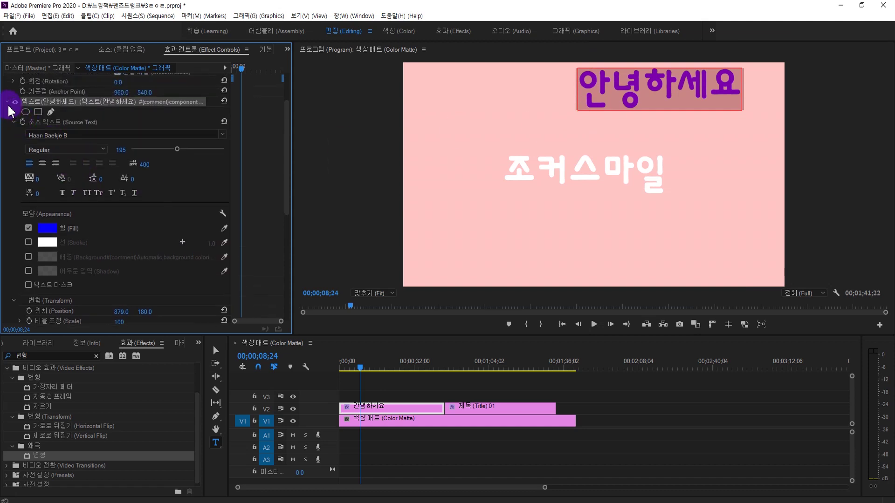
pyautogui.click(10, 106)
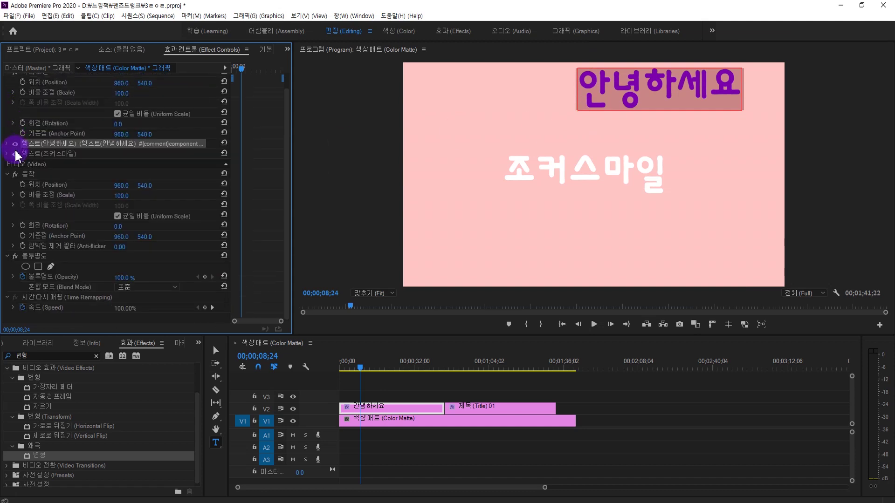
pyautogui.click(62, 154)
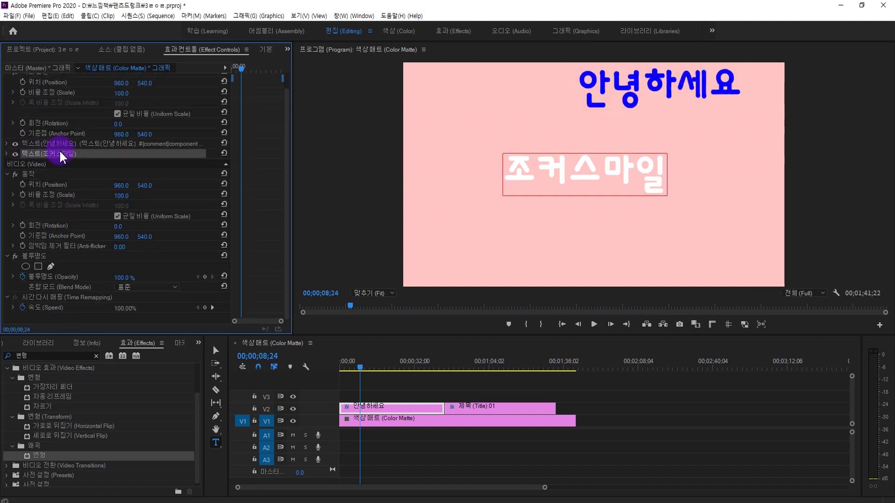
pyautogui.click(7, 154)
# Select all of the 조커스마일 text and set its fill color to light red
pyautogui.doubleClick(566, 180)
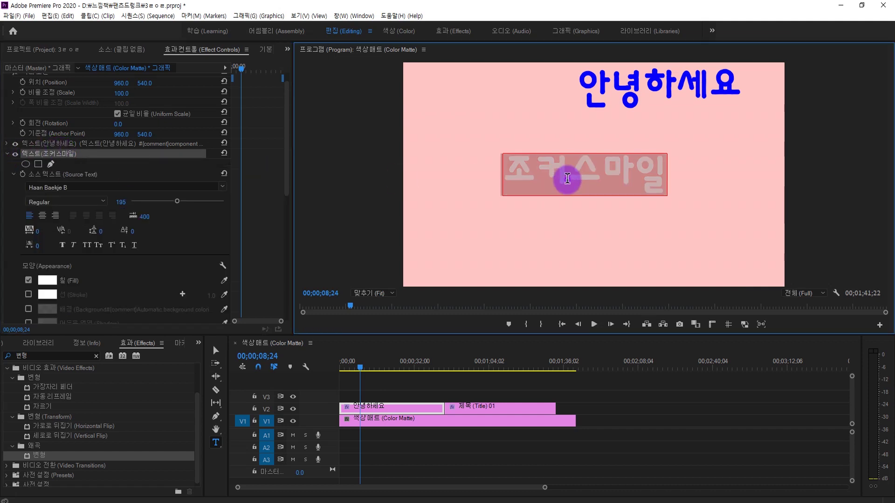
pyautogui.click(56, 280)
pyautogui.moveTo(423, 294); pyautogui.dragTo(387, 328)
pyautogui.click(527, 182)
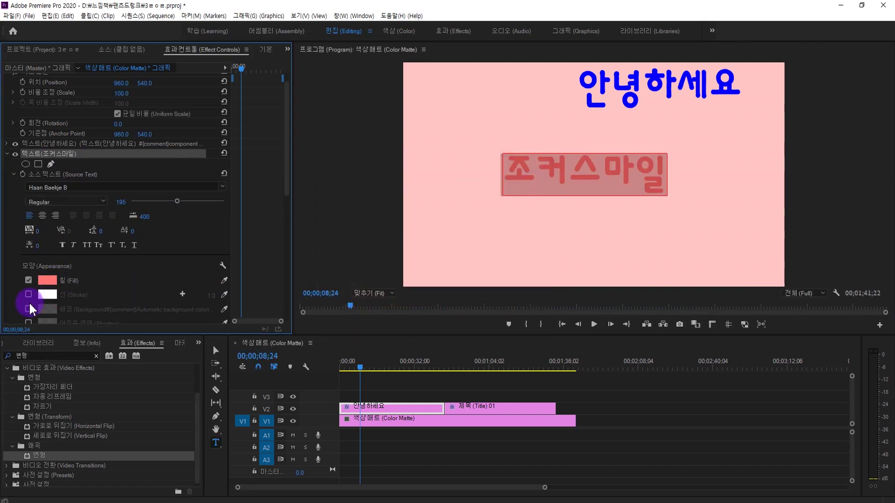
# Enable a white stroke of width 47 on the 조커스마일 text and collapse its layer settings
pyautogui.moveTo(211, 296); pyautogui.dragTo(233, 296)
pyautogui.scroll(2, 288, 182)
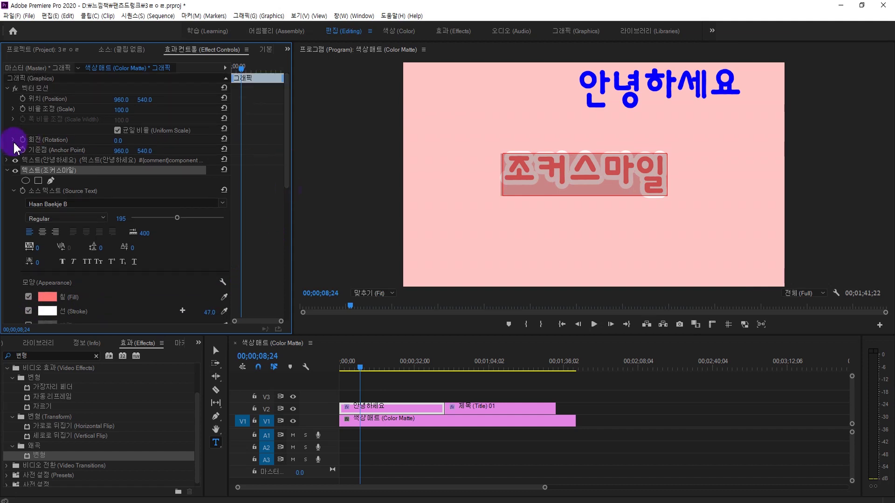
pyautogui.click(7, 171)
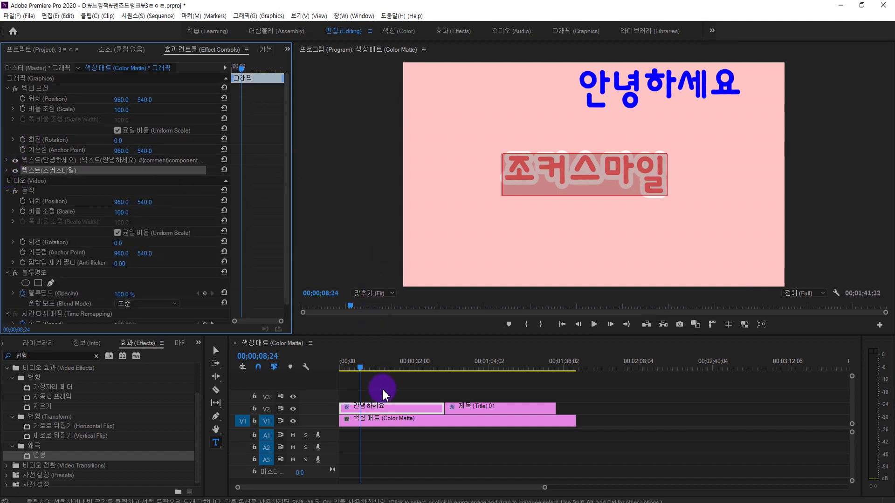
# Move the whole graphic on V2 to position 803, 719 with Vector Motion
pyautogui.click(406, 409)
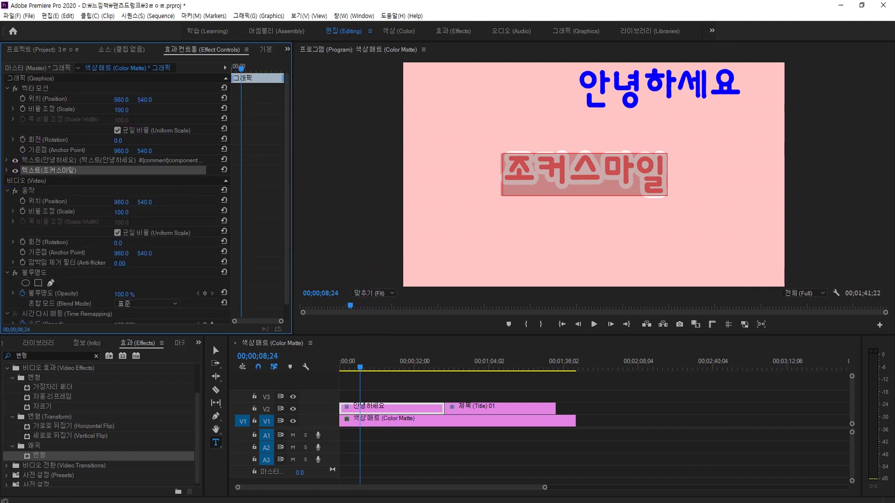
pyautogui.moveTo(121, 99); pyautogui.dragTo(239, 100)
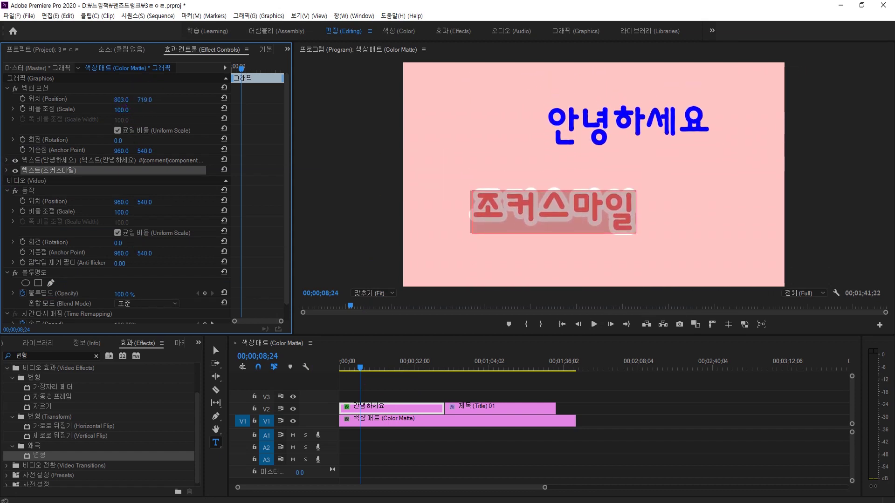
# Add two more texts to the same graphic: ㅇㄹㄹㅇㄹ below the 조커스마일 text and ㅇㄹㅇㄹ near the frame's right edge
pyautogui.click(637, 256)
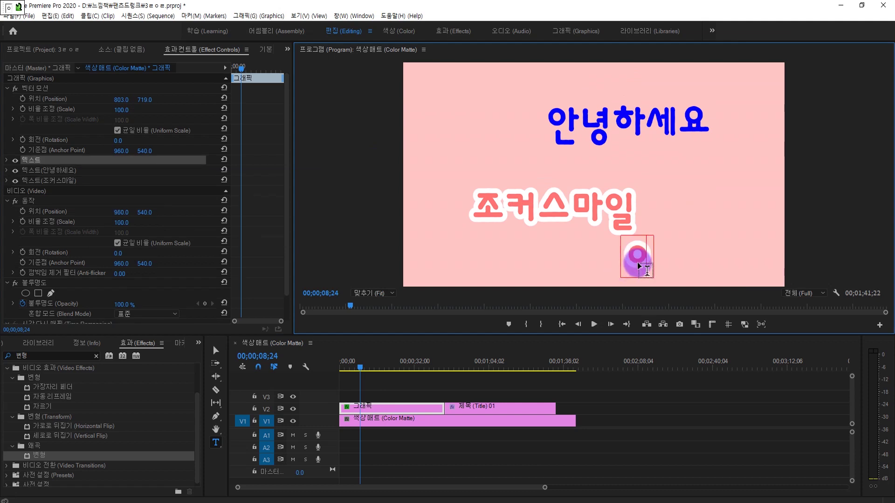
pyautogui.write('ㅇㄹㄹㅇㄹ')
pyautogui.click(701, 168)
pyautogui.write('ㅇㄹㅇ')
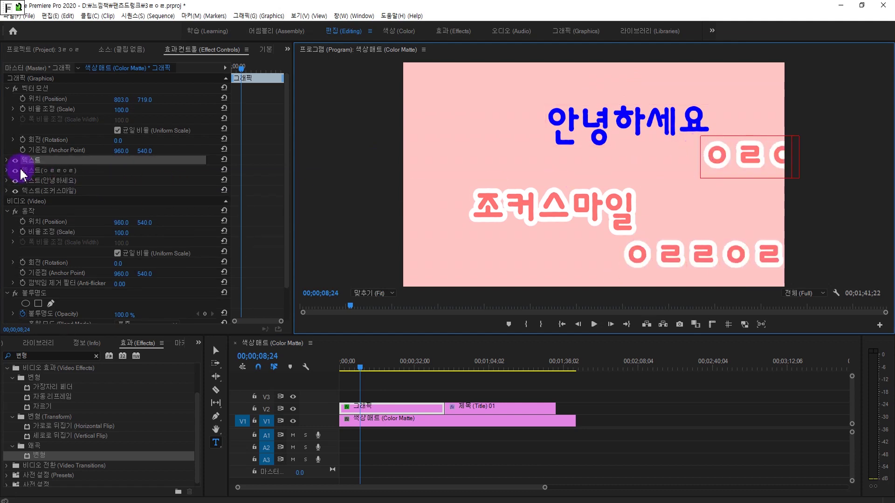
# Change the ㅇㄹㄹㅇㄹ text's font to Haan Cooljazz L and set its Transform position X to 1159
pyautogui.click(6, 170)
pyautogui.scroll(-1, 160, 205)
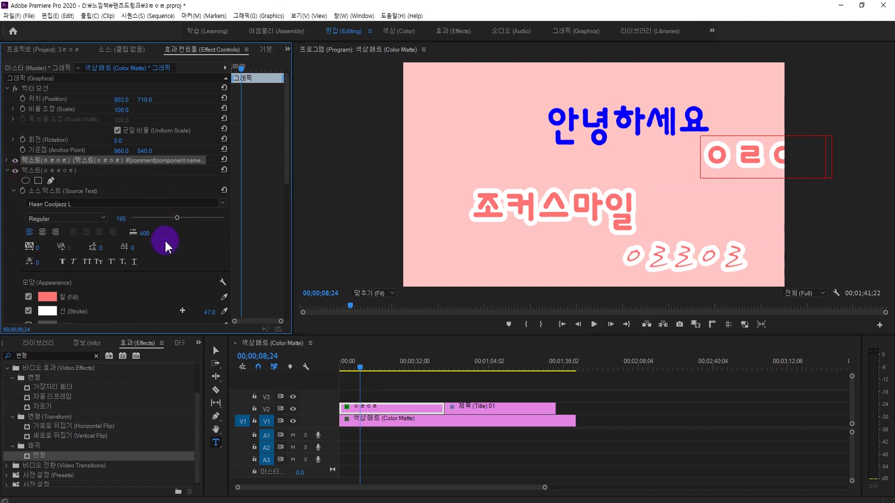
pyautogui.scroll(-2, 172, 250)
pyautogui.scroll(-3, 170, 250)
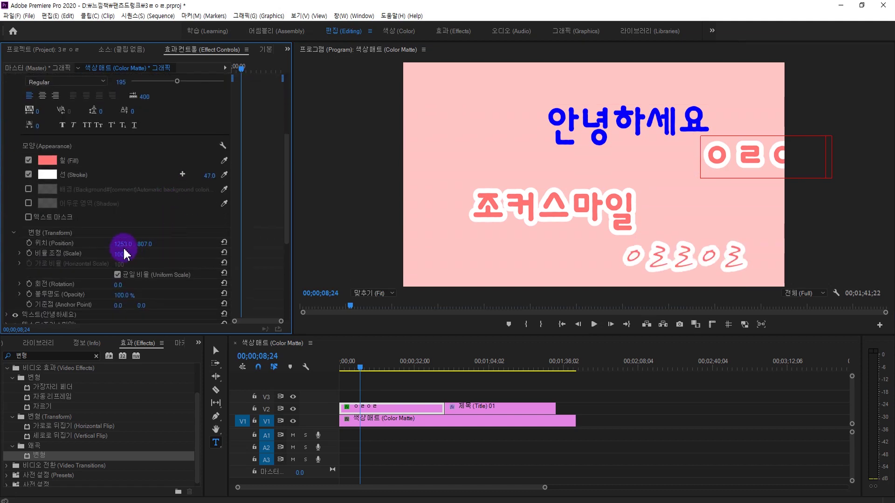
pyautogui.moveTo(123, 243); pyautogui.dragTo(79, 243)
# Set the fill color of the ㅇㄹㄹㅇㄹ text to black
pyautogui.click(46, 161)
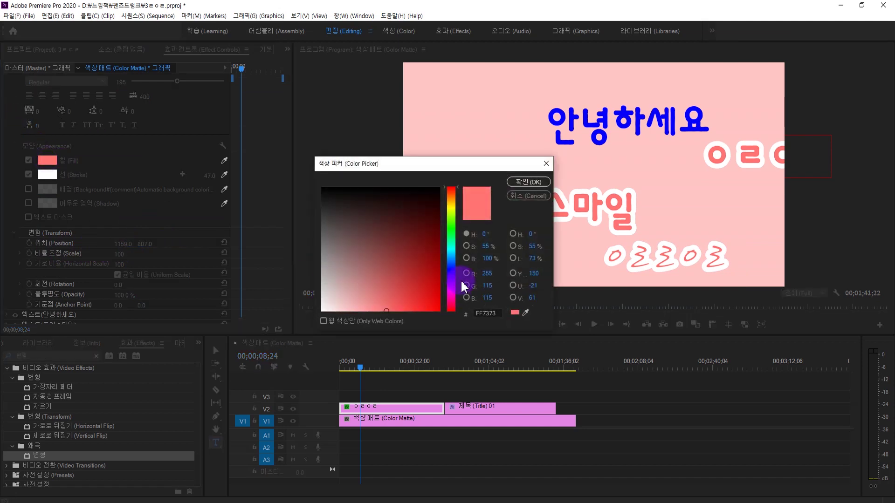
pyautogui.click(461, 278)
pyautogui.click(528, 184)
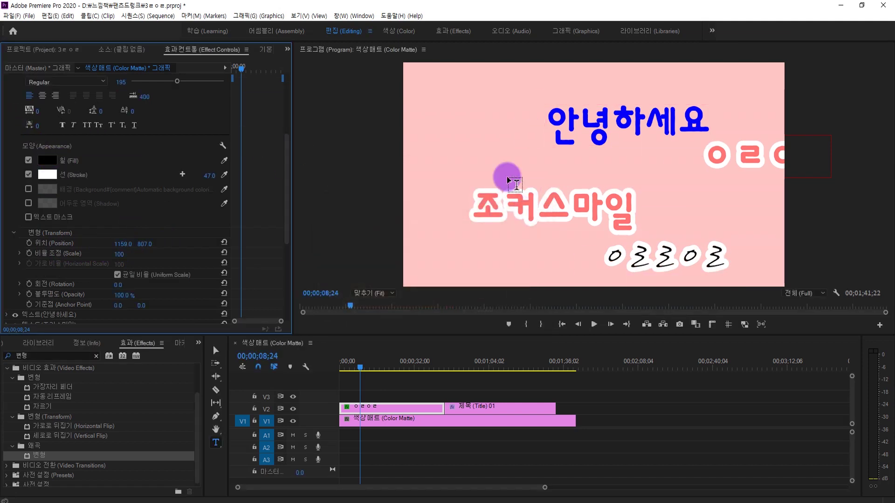
# Try moving and rotating all the graphic's texts together with Vector Motion, and restore position 960, 540 and rotation 0
pyautogui.moveTo(287, 159); pyautogui.dragTo(286, 70)
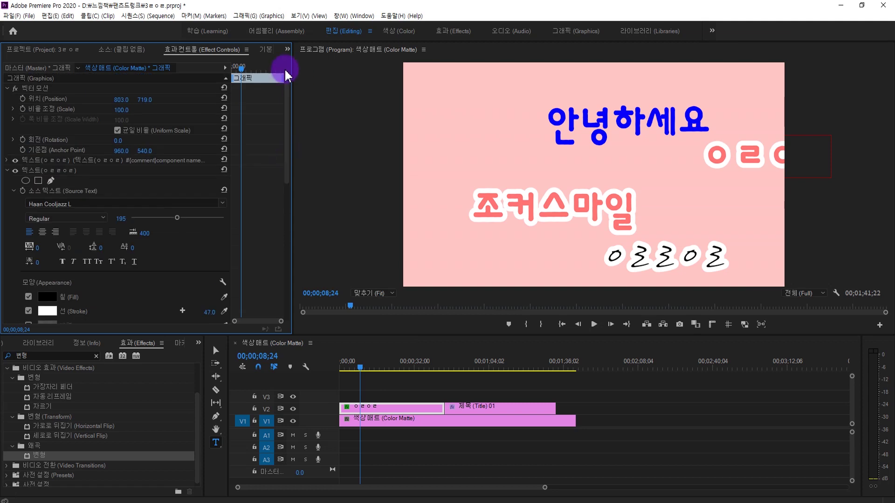
pyautogui.click(56, 88)
pyautogui.moveTo(124, 102); pyautogui.dragTo(106, 110)
pyautogui.moveTo(118, 141); pyautogui.dragTo(85, 140)
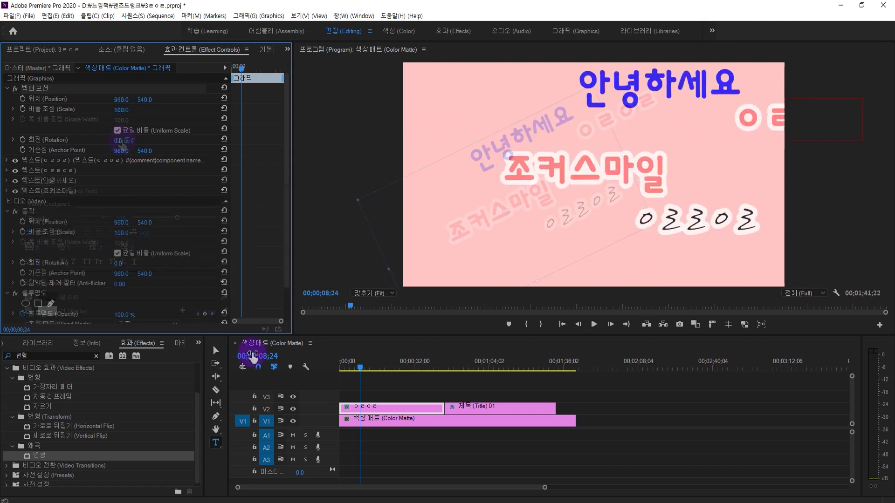
pyautogui.click(276, 361)
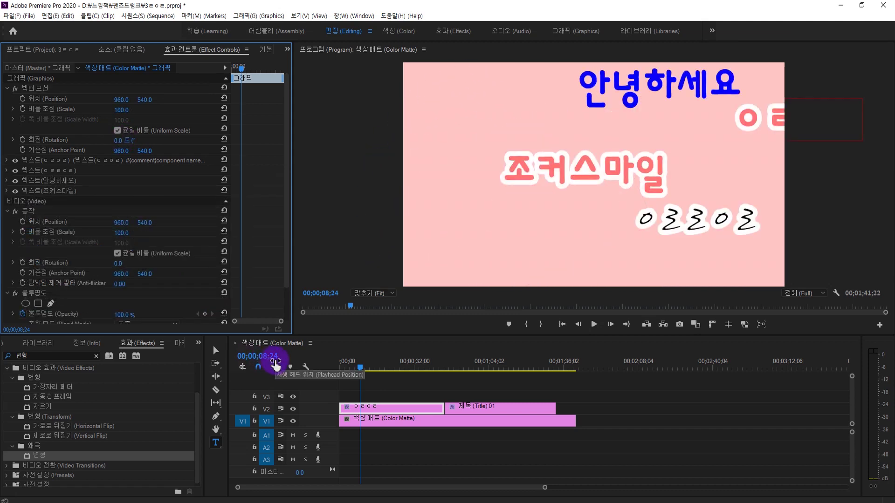
pyautogui.click(362, 406)
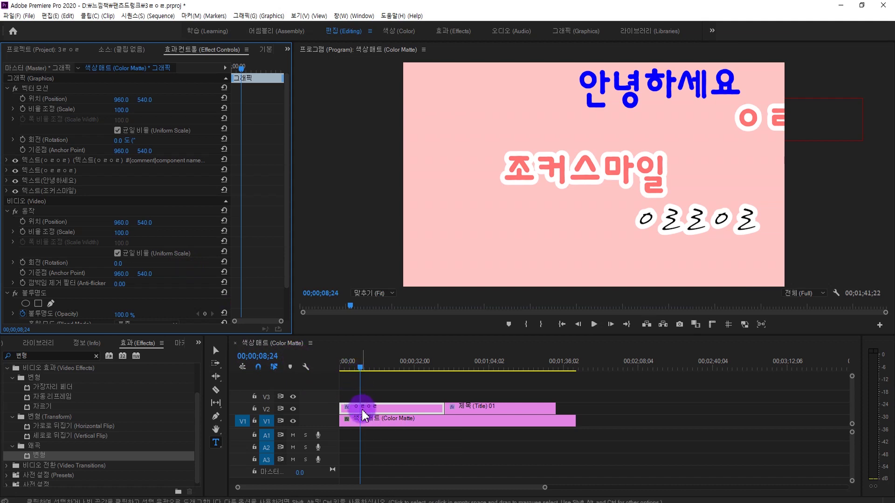
pyautogui.click(379, 383)
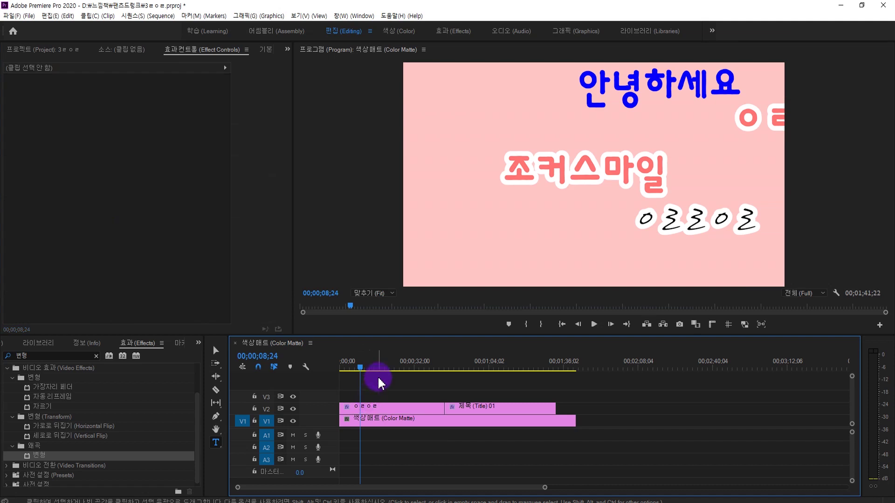
pyautogui.click(363, 408)
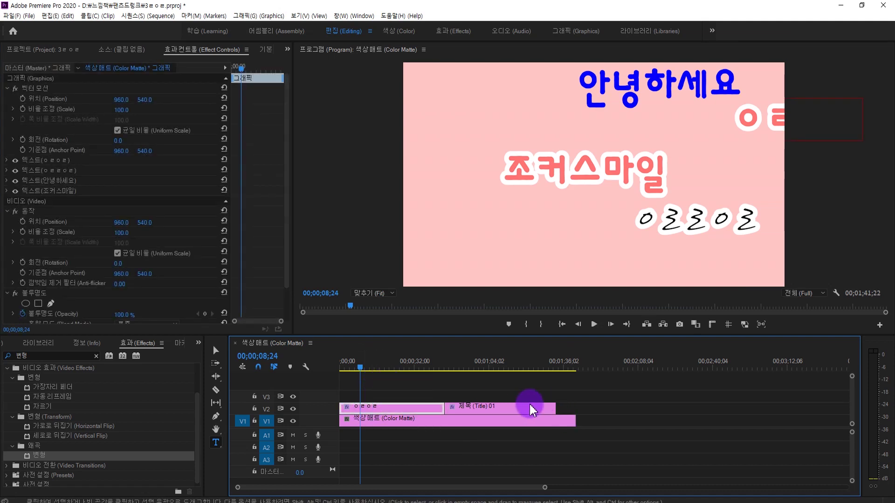
# With no clip selected, add a separate 안녕하세요 text below the 조커스마일 text and lengthen its clip on V3
pyautogui.click(410, 385)
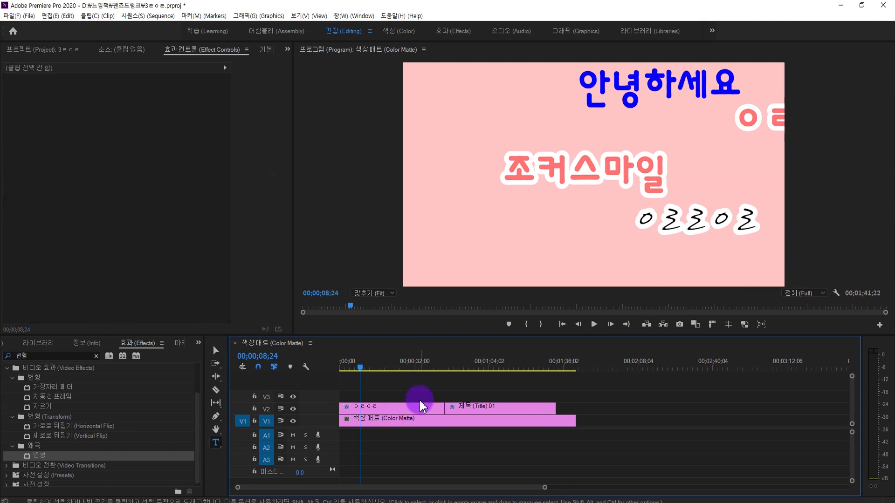
pyautogui.click(216, 442)
pyautogui.click(478, 221)
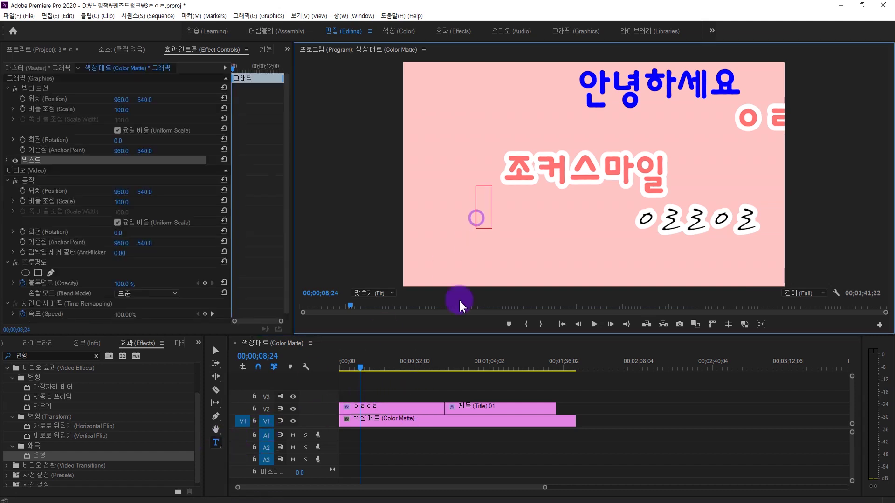
pyautogui.click(487, 205)
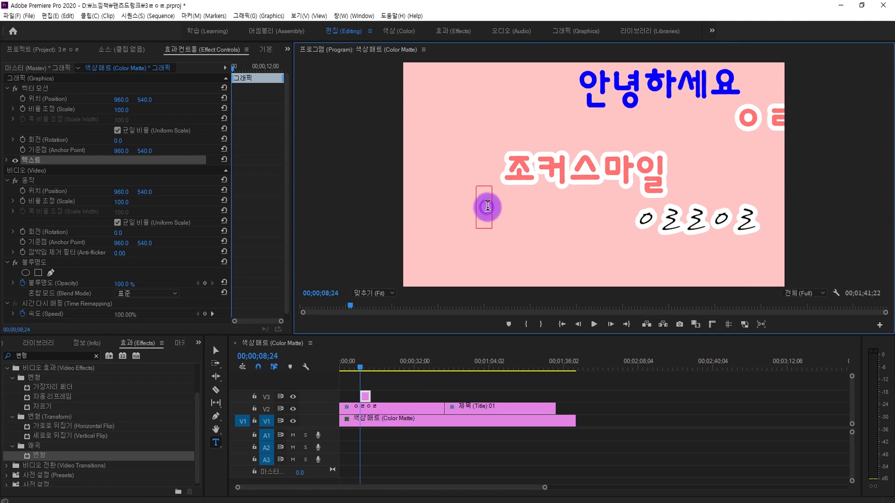
pyautogui.write('안녕하세요')
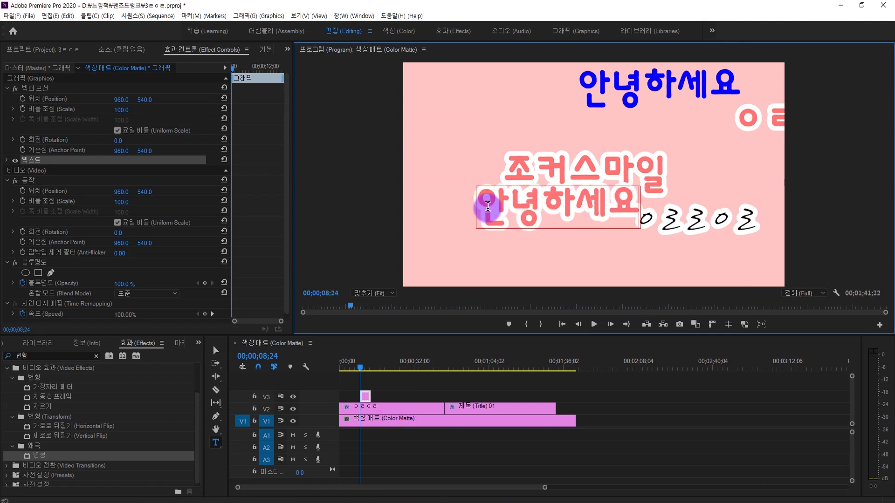
pyautogui.click(427, 368)
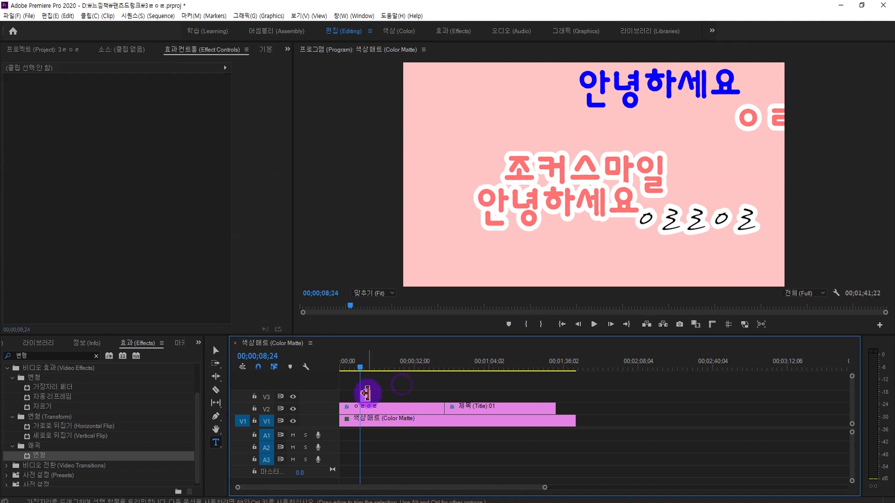
pyautogui.click(389, 397)
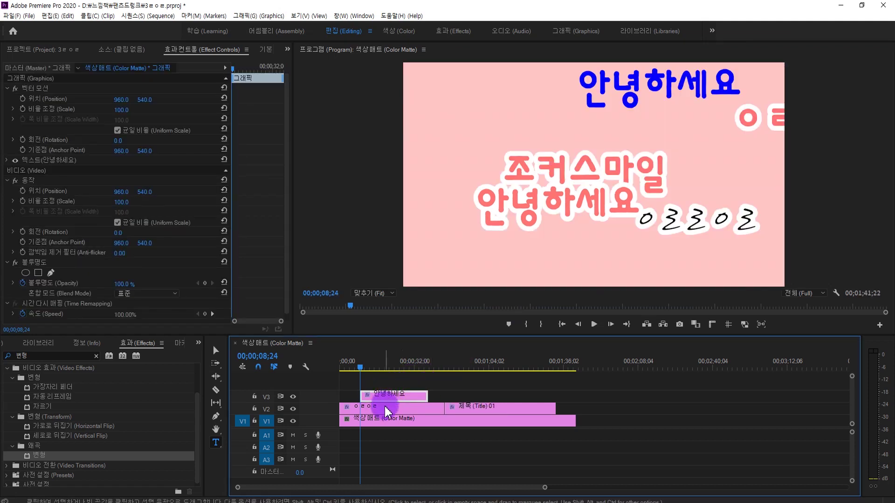
# Shift the multi-text graphic on V2 to the right by increasing its Vector Motion position X
pyautogui.click(385, 410)
pyautogui.moveTo(121, 100); pyautogui.dragTo(180, 100)
# Move the 안녕하세요 graphic on V3 to Vector Motion position 950, 628 and extend the clip's end slightly
pyautogui.click(390, 396)
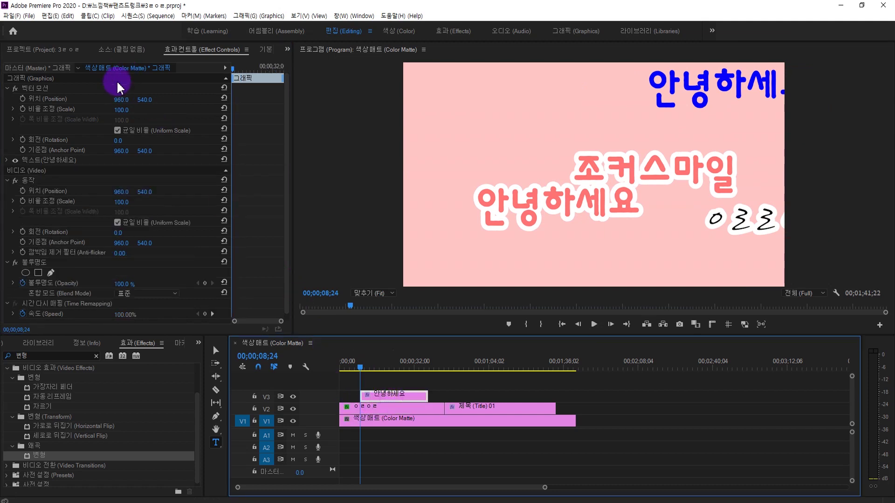
pyautogui.moveTo(122, 100); pyautogui.dragTo(148, 98)
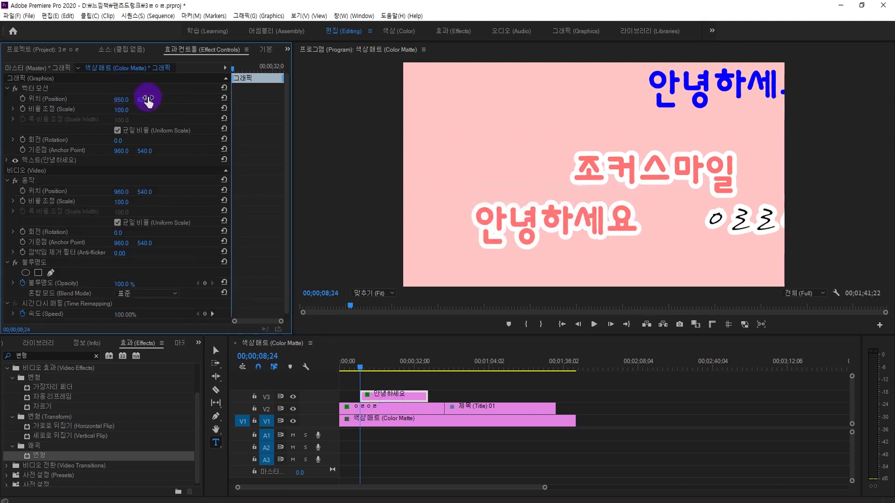
pyautogui.moveTo(427, 396)
pyautogui.mouseDown()
pyautogui.moveTo(362, 396)
pyautogui.moveTo(428, 396)
pyautogui.mouseUp()
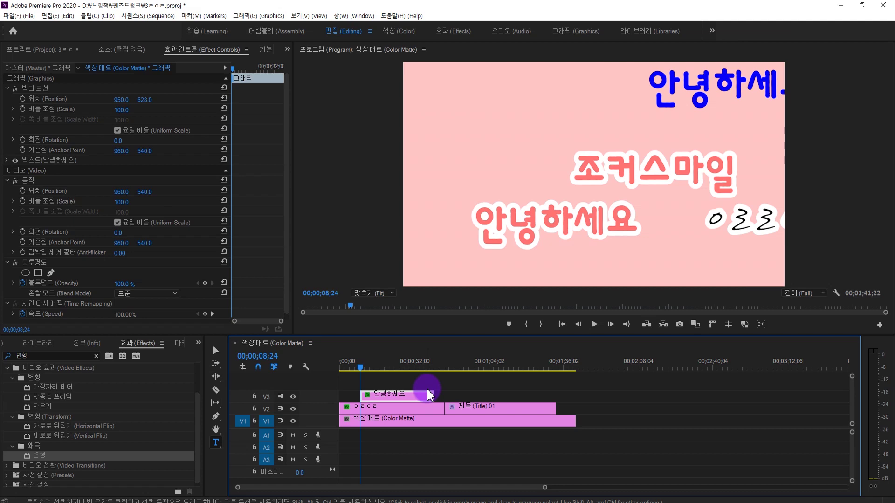
# Set the Still Image Default Duration to 10 seconds in the Timeline preferences
pyautogui.click(57, 16)
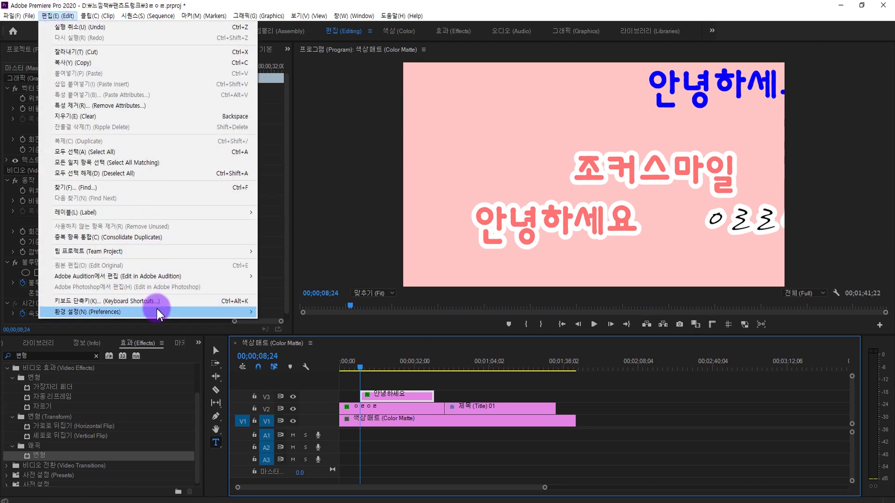
pyautogui.moveTo(156, 312)
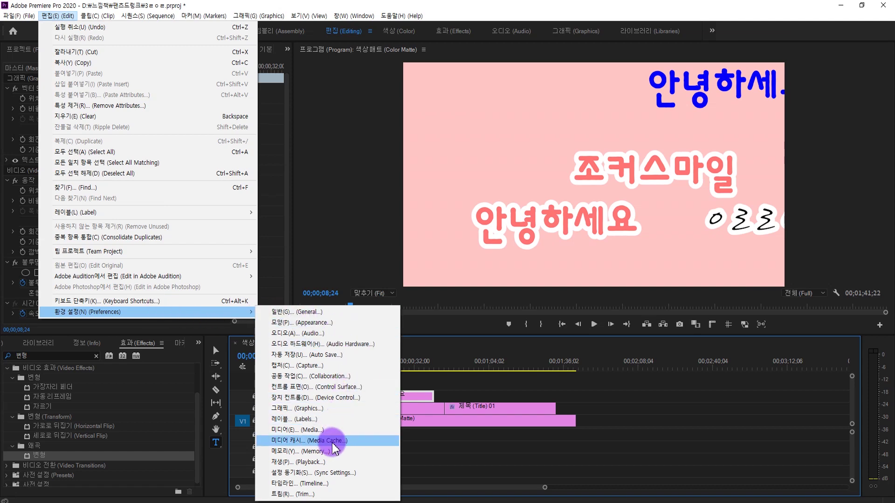
pyautogui.click(309, 483)
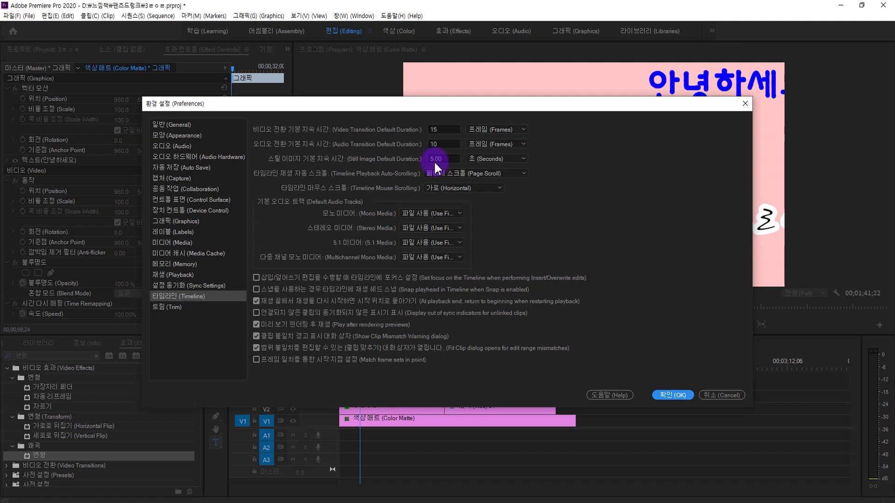
pyautogui.click(519, 161)
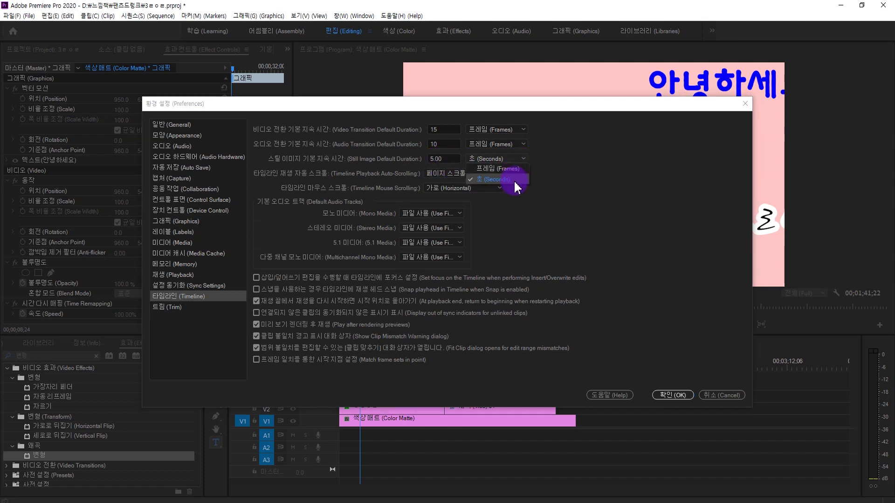
pyautogui.click(425, 160)
pyautogui.click(448, 159)
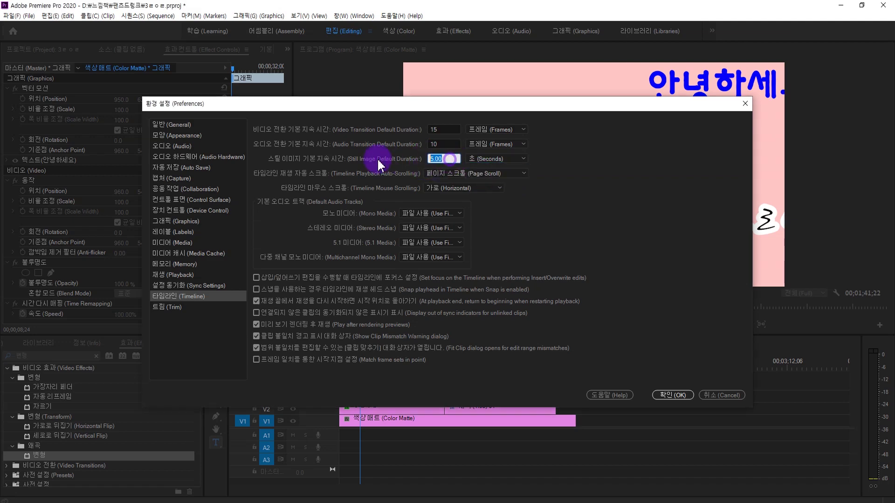
pyautogui.write('10')
pyautogui.press('Return')
# Delete the multi-text graphic clip from V2 and the 안녕하세요 clip from V3
pyautogui.click(381, 397)
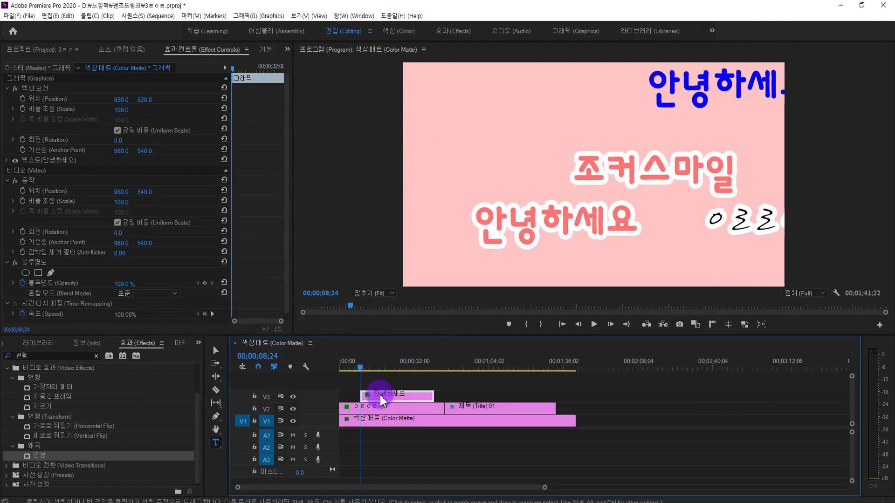
pyautogui.click(373, 408)
pyautogui.press('Delete')
pyautogui.click(373, 396)
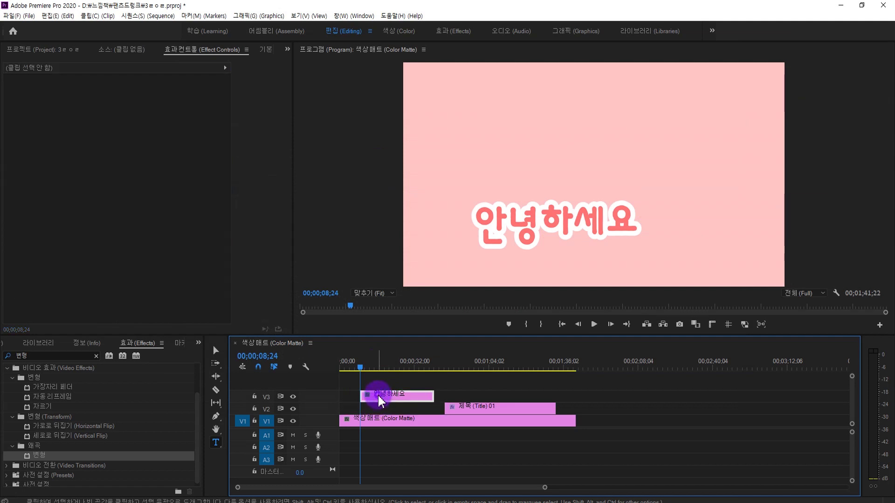
pyautogui.press('Delete')
# Add a new text reading 자막 at the start of the sequence, above the middle of the frame
pyautogui.click(341, 365)
pyautogui.click(485, 188)
pyautogui.click(546, 157)
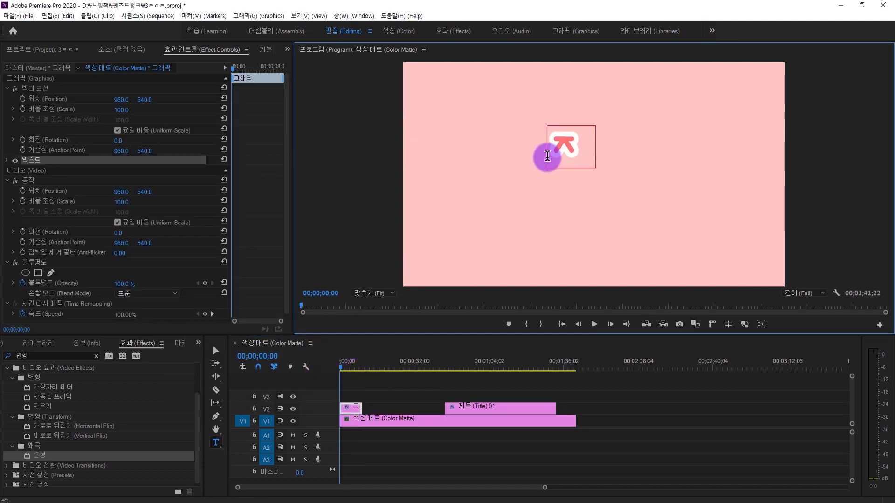
pyautogui.write('자막')
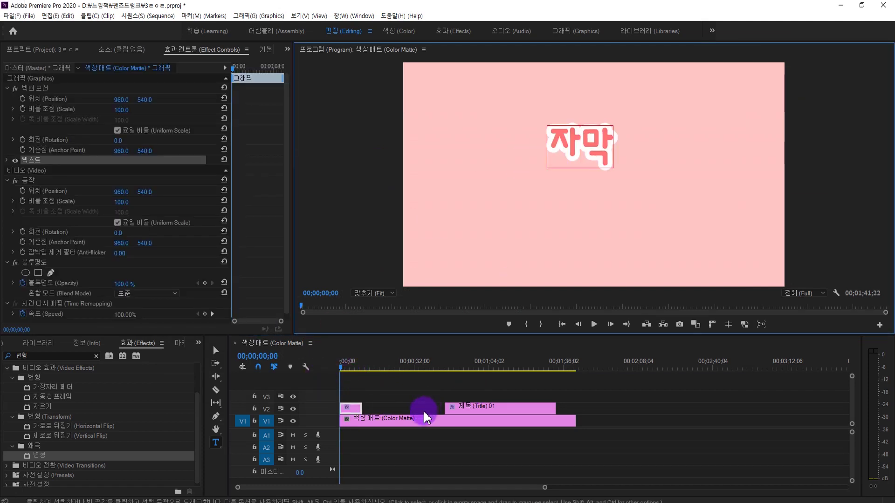
# Move the playhead to 00;00;44;23 and select the 제목 (Title) 01 clip on V2
pyautogui.click(384, 397)
pyautogui.moveTo(343, 374); pyautogui.dragTo(463, 405)
pyautogui.click(349, 409)
pyautogui.click(464, 405)
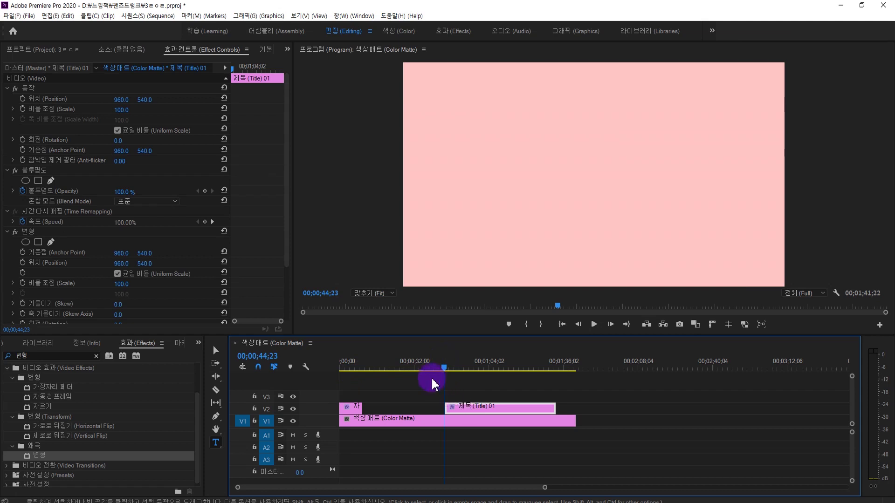
# Try enlarging the 제목 (Title) 01 clip to a Scale of 128 with the Transform effect at 00;01;01;18, and undo it
pyautogui.click(474, 370)
pyautogui.moveTo(476, 371); pyautogui.dragTo(483, 370)
pyautogui.click(122, 285)
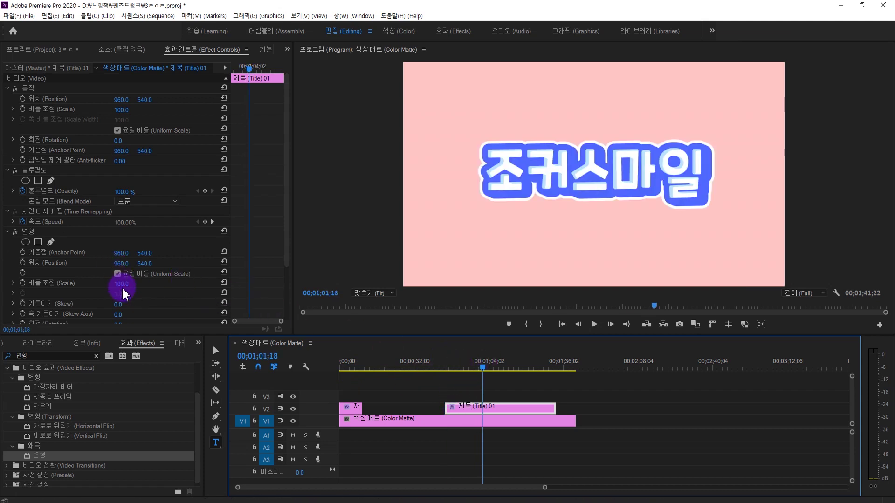
pyautogui.moveTo(123, 289); pyautogui.dragTo(127, 286)
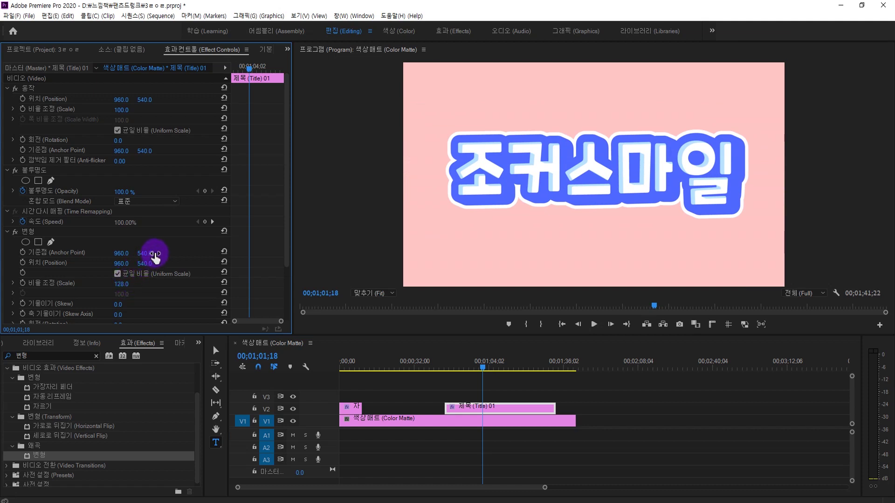
pyautogui.hotkey('ctrl', 'z')
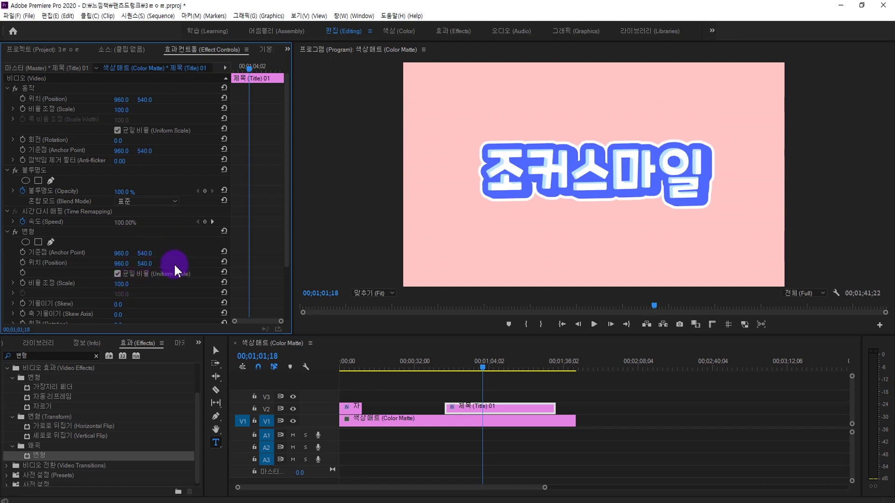
# Set the Transform effect's Scale to 65 and keyframe its Position at -402, 540 at 00;01;01;18
pyautogui.scroll(-3, 177, 263)
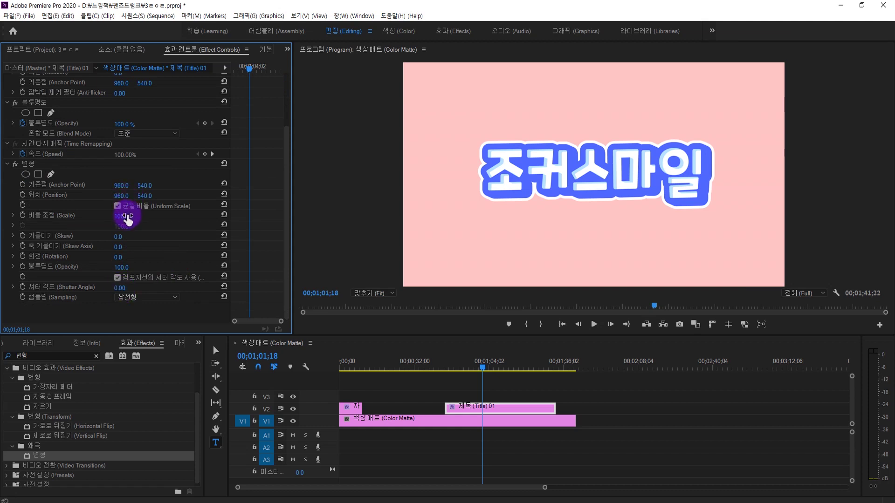
pyautogui.moveTo(128, 219); pyautogui.dragTo(105, 196)
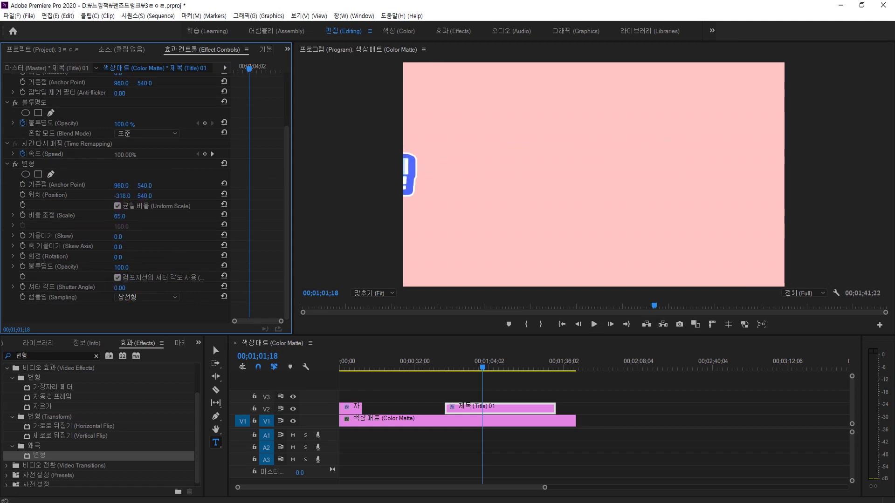
pyautogui.click(23, 195)
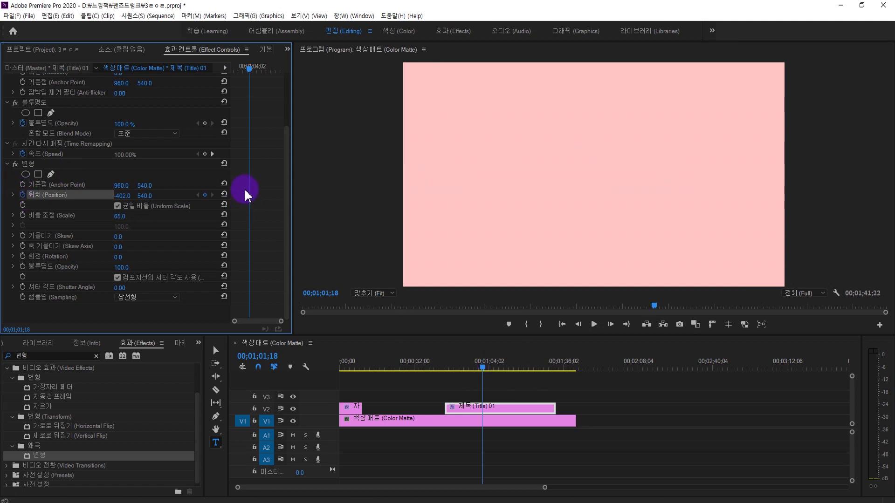
# Add a second Transform Position keyframe of 1137, 540 at 00;01;09;27 and play the slide-in
pyautogui.click(254, 70)
pyautogui.moveTo(254, 74); pyautogui.dragTo(259, 70)
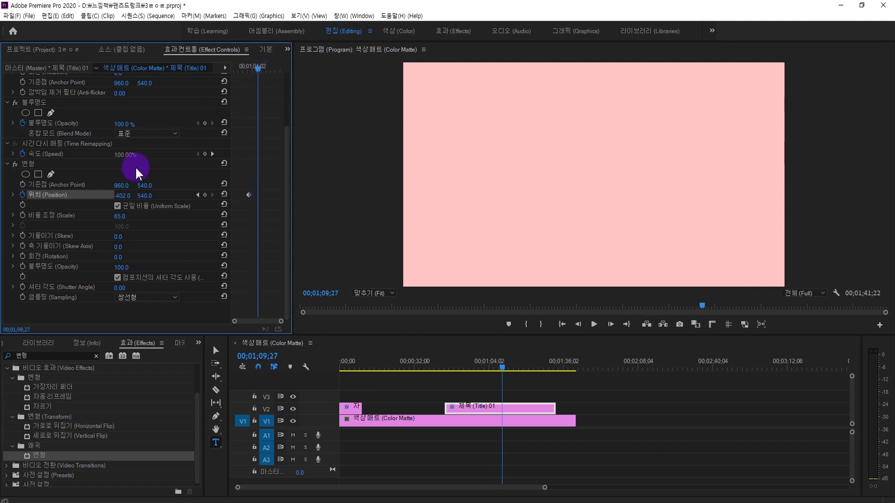
pyautogui.moveTo(123, 196); pyautogui.dragTo(242, 196)
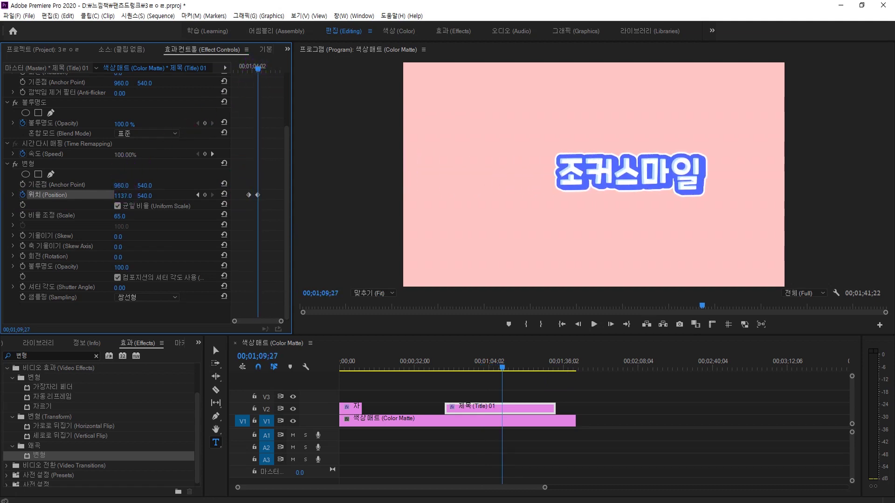
pyautogui.moveTo(259, 70); pyautogui.dragTo(245, 75)
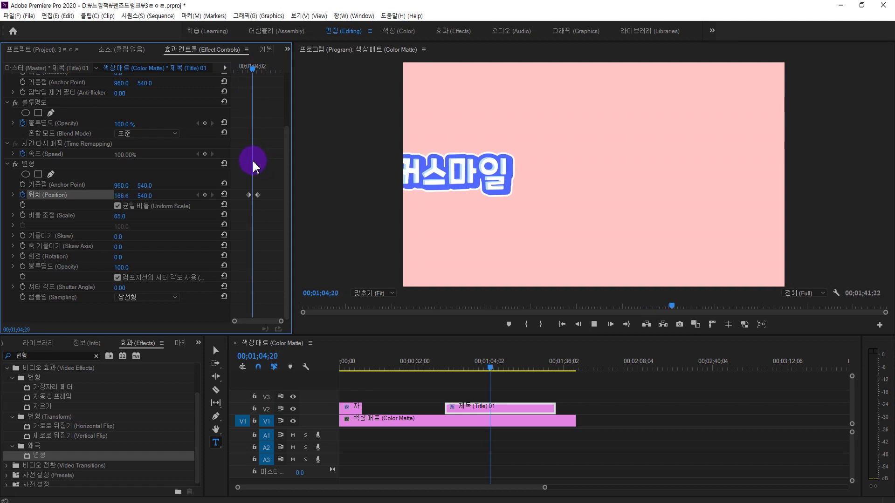
# Speed up the slide-in by moving the second Position keyframe to 00;01;02;03
pyautogui.click(252, 69)
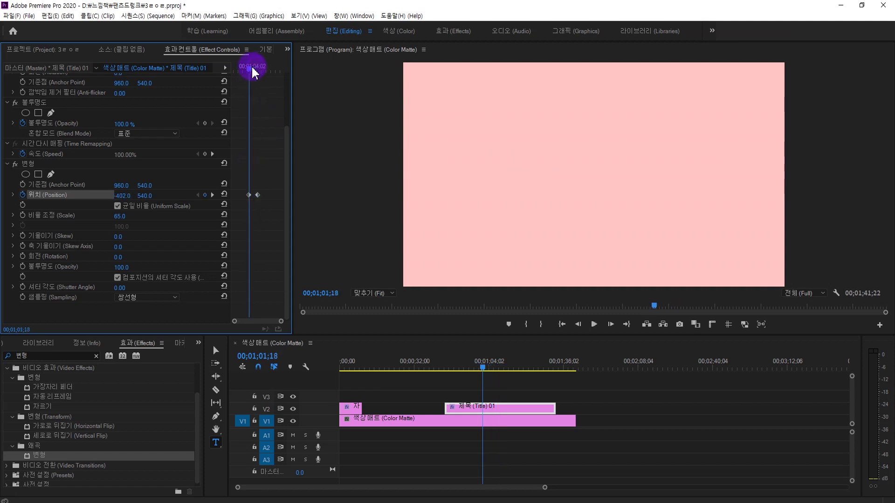
pyautogui.moveTo(245, 70); pyautogui.dragTo(244, 69)
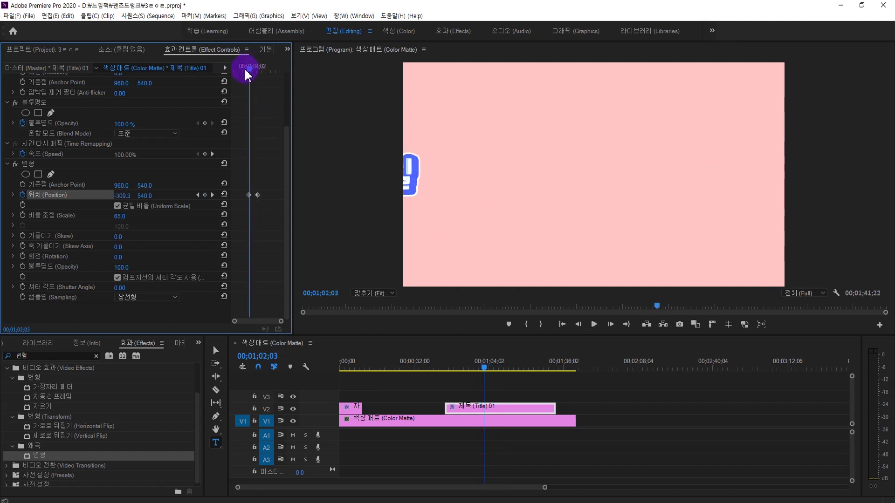
pyautogui.moveTo(257, 196); pyautogui.dragTo(251, 194)
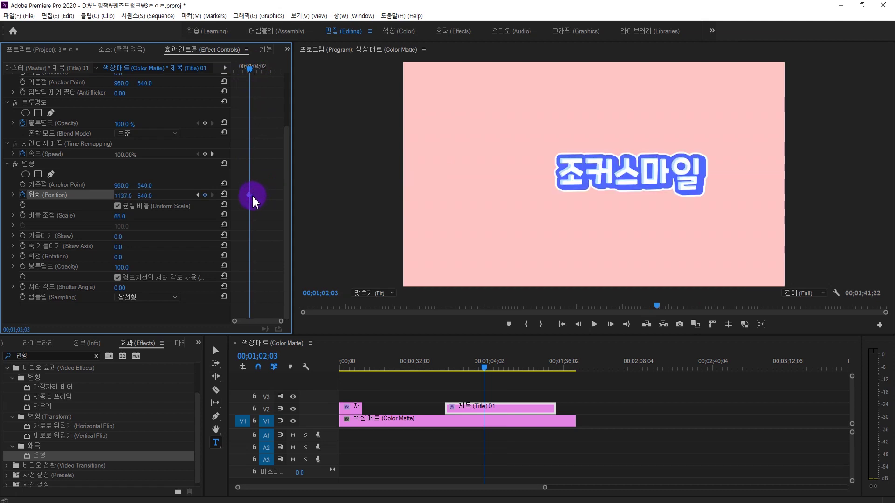
pyautogui.press('=')
pyautogui.press('=')
pyautogui.press('=')
pyautogui.press('=')
pyautogui.press('=')
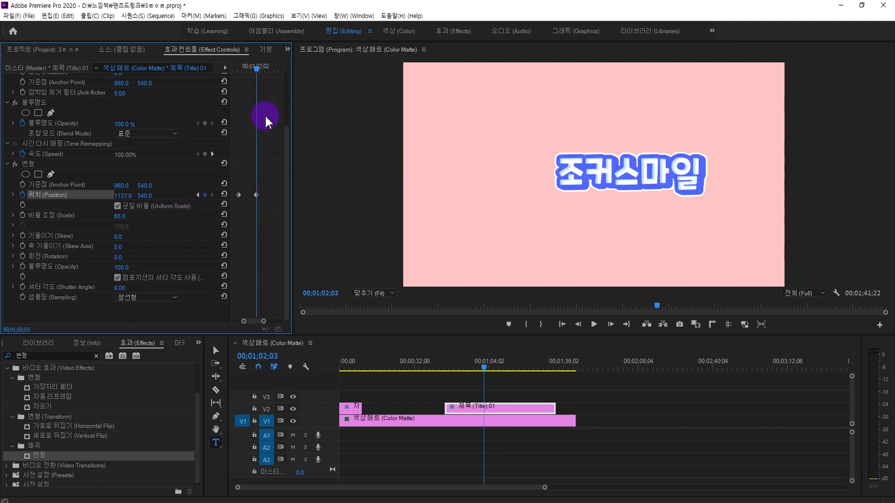
# Add motion blur to the slide-in by setting the Transform effect's Shutter Angle to 360
pyautogui.moveTo(254, 70); pyautogui.dragTo(253, 69)
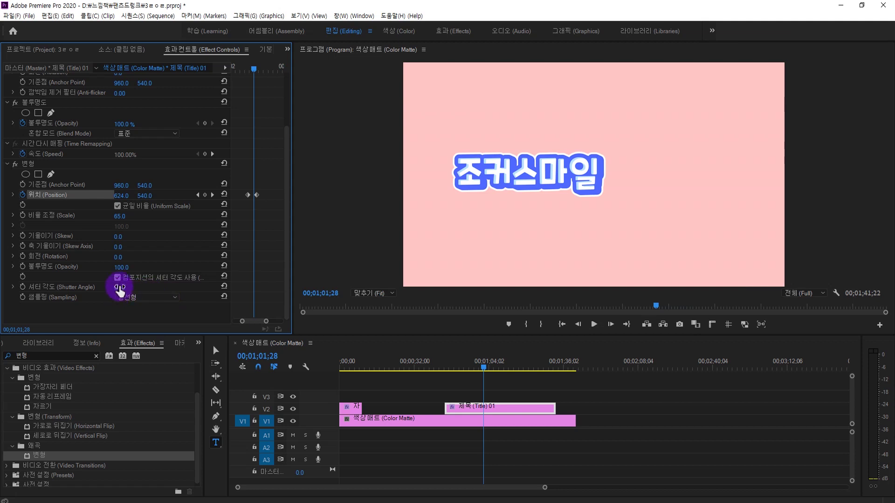
pyautogui.moveTo(120, 288)
pyautogui.mouseDown()
pyautogui.moveTo(233, 280)
pyautogui.moveTo(527, 159)
pyautogui.moveTo(194, 313)
pyautogui.moveTo(131, 289)
pyautogui.mouseUp()
pyautogui.moveTo(251, 68)
pyautogui.mouseDown()
pyautogui.moveTo(249, 75)
pyautogui.moveTo(257, 71)
pyautogui.mouseUp()
# Move the second Position keyframe farther from the first and play the slower blurred movement
pyautogui.moveTo(256, 195); pyautogui.dragTo(275, 195)
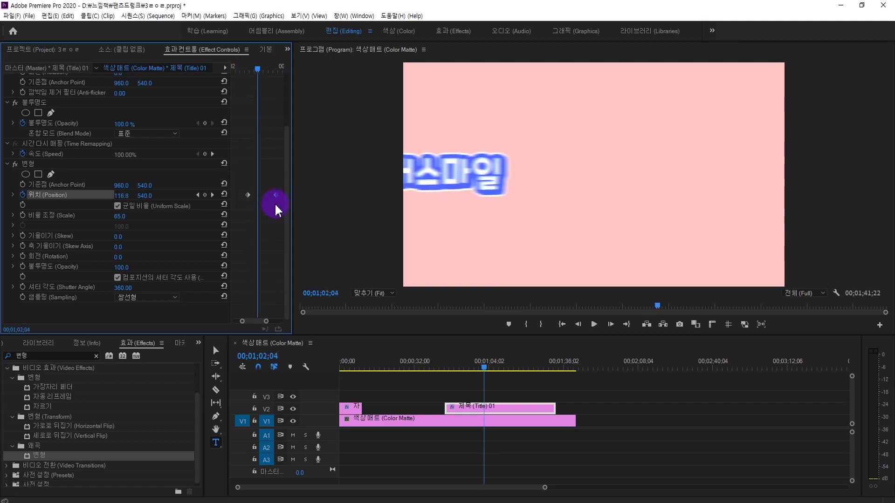
pyautogui.moveTo(257, 73); pyautogui.dragTo(248, 71)
pyautogui.moveTo(233, 215); pyautogui.dragTo(250, 217)
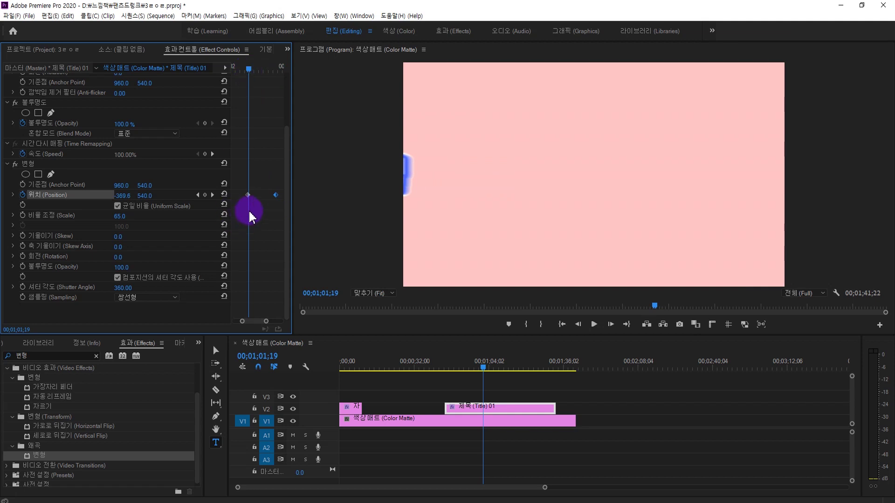
pyautogui.press('space')
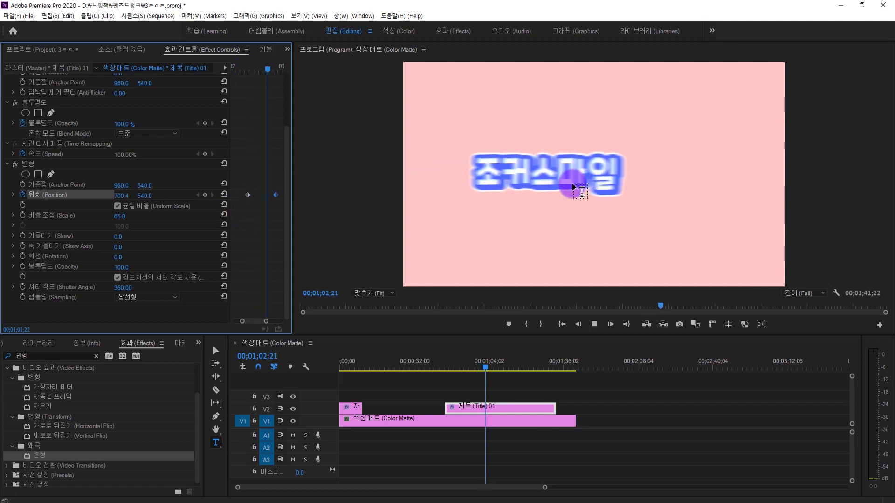
pyautogui.moveTo(264, 66)
pyautogui.mouseDown()
pyautogui.moveTo(251, 66)
pyautogui.moveTo(280, 59)
pyautogui.moveTo(264, 60)
pyautogui.mouseUp()
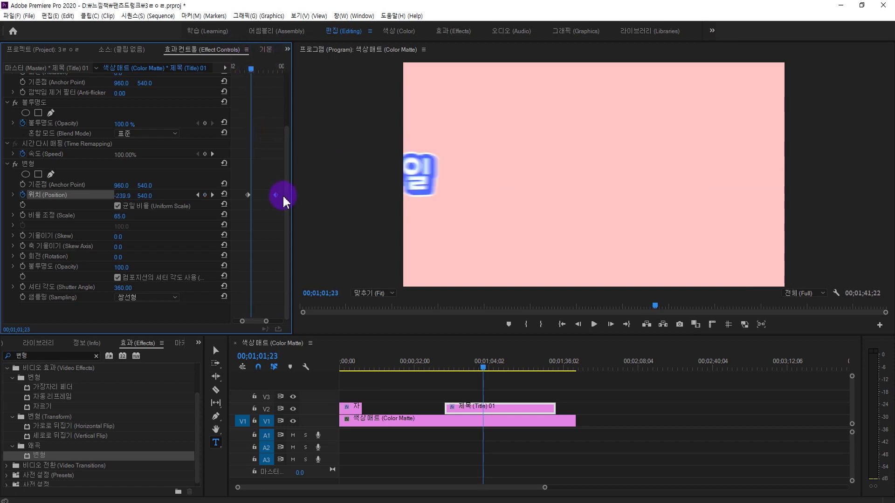
# Try the second Position keyframe at 00;01;01;23 for a faster blurred slide-in, and undo the Position animation and Shutter Angle
pyautogui.moveTo(282, 196); pyautogui.dragTo(252, 198)
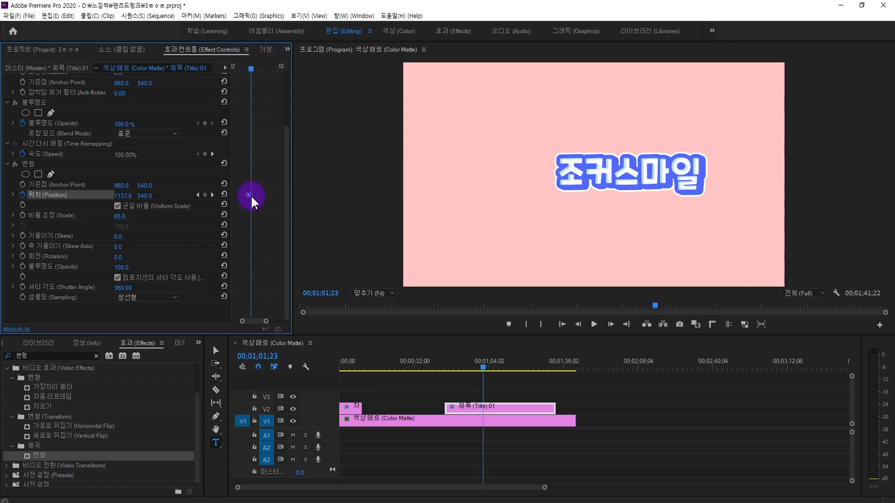
pyautogui.click(246, 69)
pyautogui.press('space')
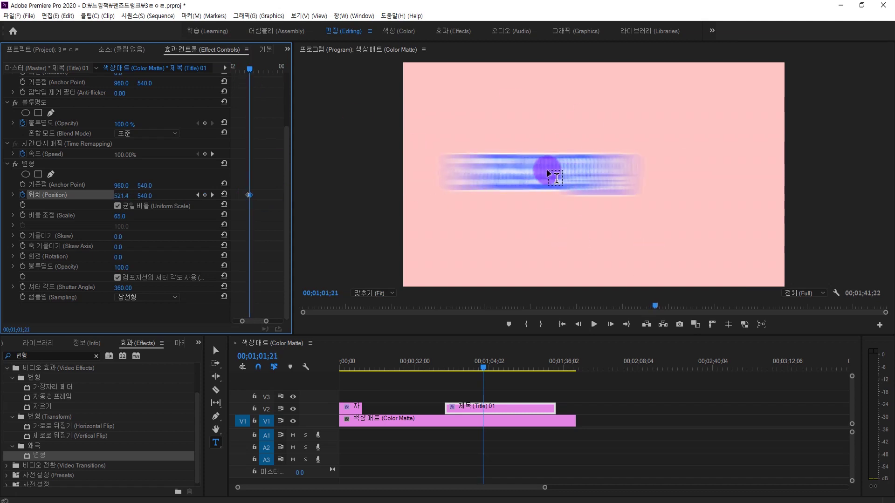
pyautogui.moveTo(250, 67); pyautogui.dragTo(244, 69)
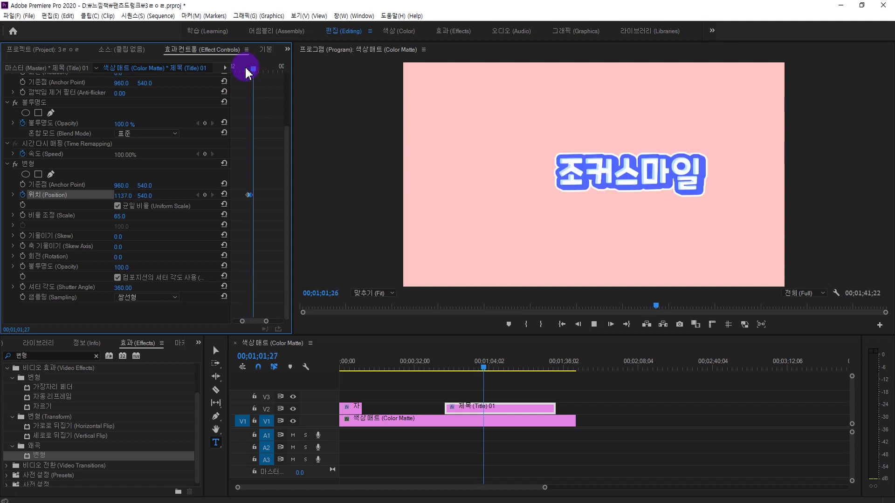
pyautogui.click(245, 66)
pyautogui.press('space')
pyautogui.moveTo(245, 66); pyautogui.dragTo(249, 66)
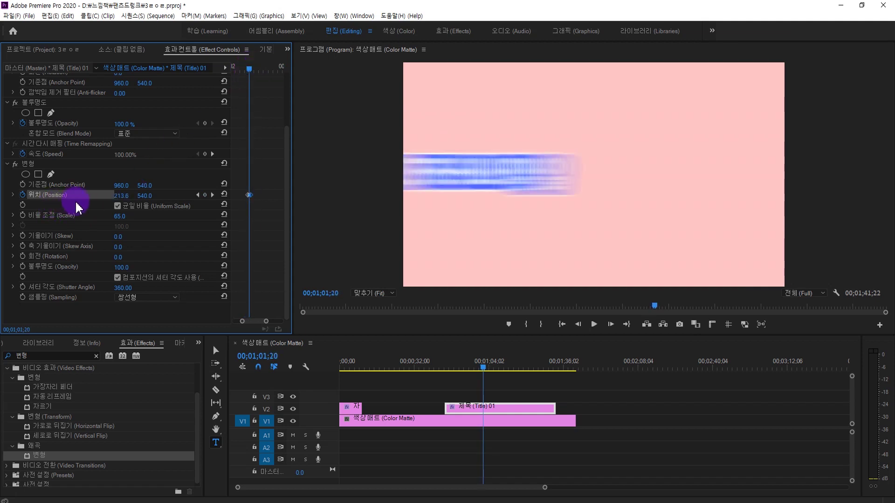
pyautogui.hotkey('ctrl', 'z')
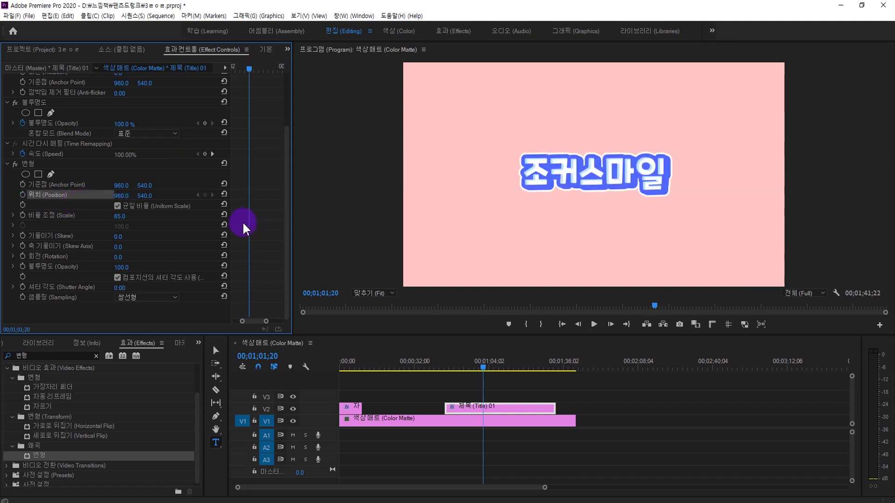
# Keyframe the Transform effect's Scale from 0 at 00;01;01;20 to 100 at 00;01;02;00
pyautogui.click(22, 215)
pyautogui.moveTo(119, 216)
pyautogui.mouseDown()
pyautogui.moveTo(154, 213)
pyautogui.moveTo(125, 217)
pyautogui.mouseUp()
pyautogui.hotkey('shift', 'Right')
pyautogui.hotkey('shift', 'Right')
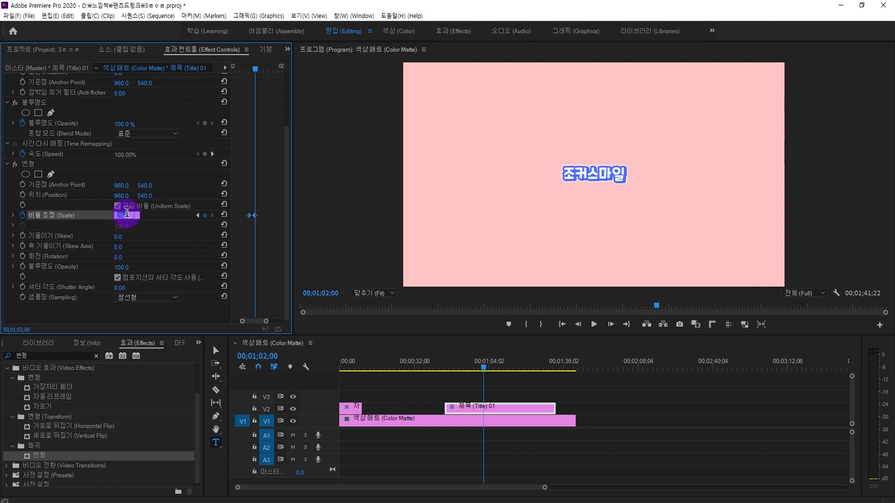
pyautogui.press('Return')
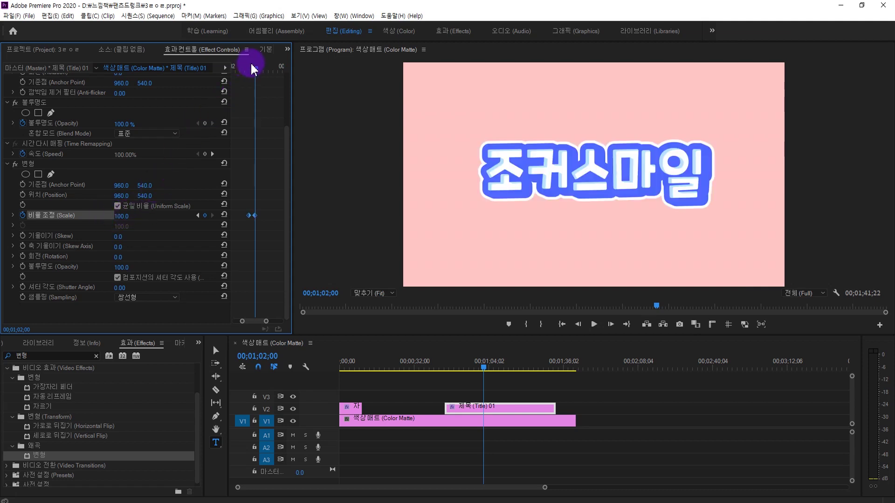
# Preview the title's Scale animation frame by frame without motion blur
pyautogui.click(253, 68)
pyautogui.moveTo(252, 69); pyautogui.dragTo(247, 76)
pyautogui.press('Right')
pyautogui.press('Right')
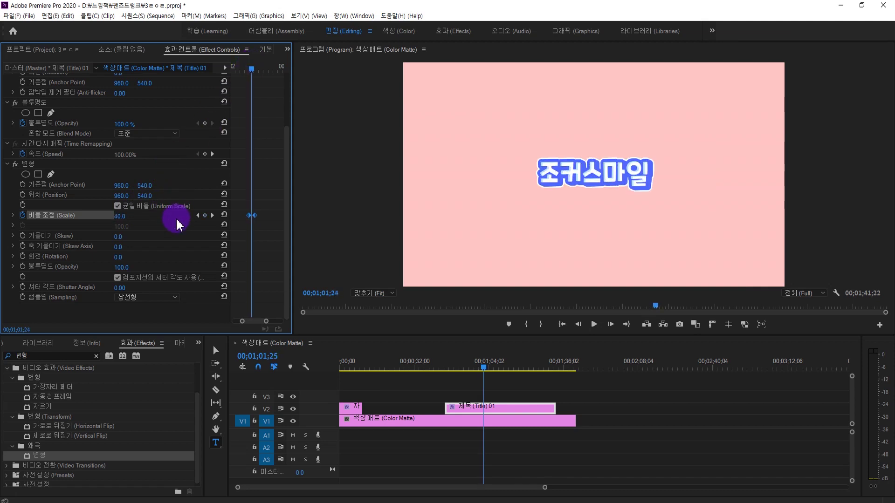
pyautogui.press('Right')
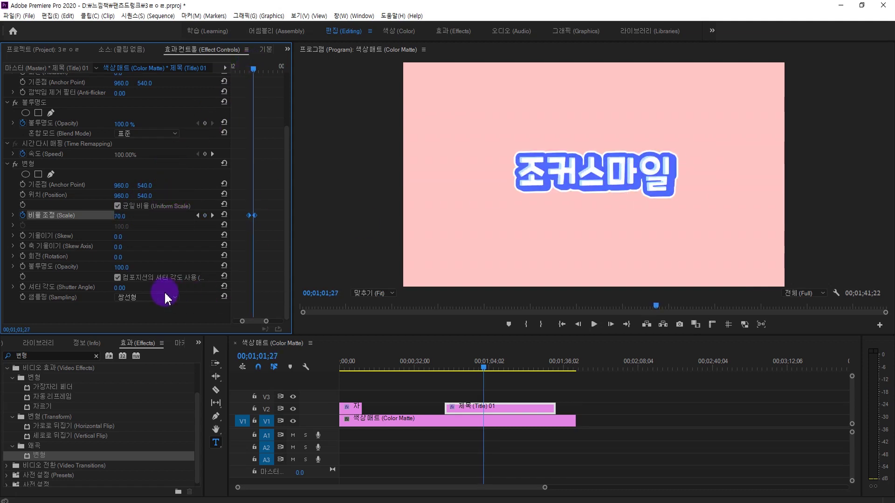
pyautogui.click(251, 67)
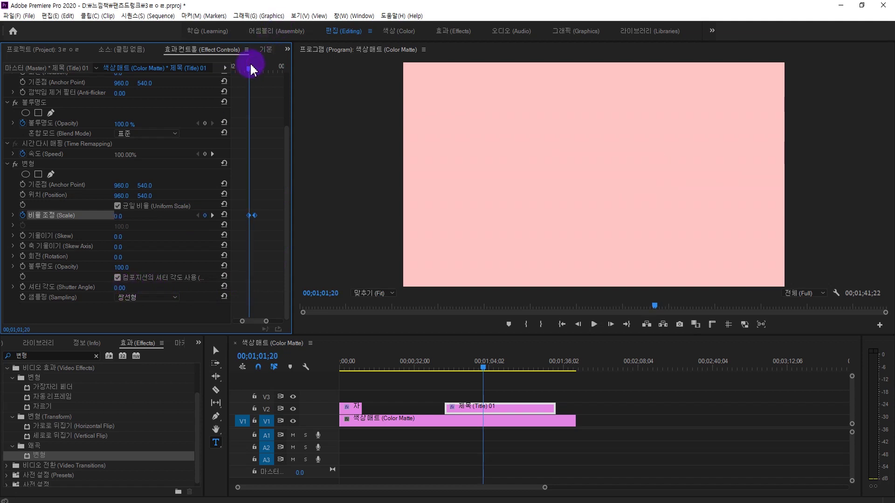
pyautogui.moveTo(251, 69); pyautogui.dragTo(256, 67)
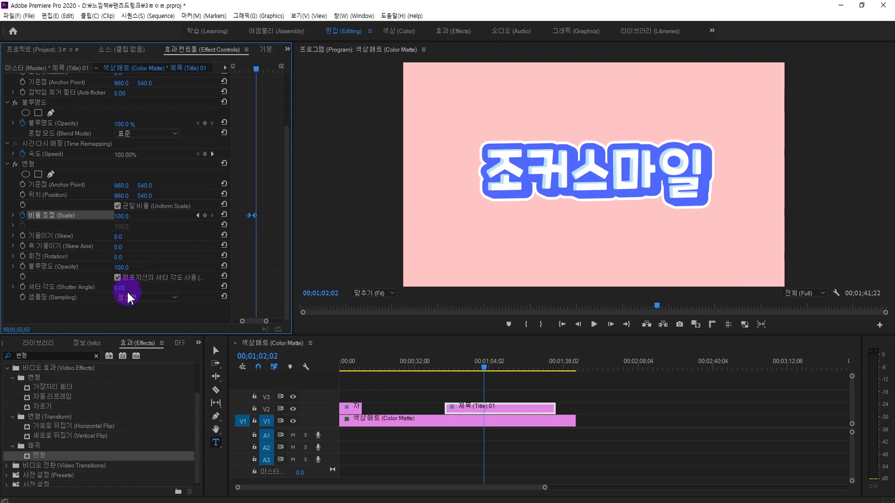
# Set the Transform effect's Shutter Angle to 360 and preview the motion blur on the Scale animation
pyautogui.moveTo(123, 290); pyautogui.dragTo(237, 289)
pyautogui.moveTo(252, 85); pyautogui.dragTo(255, 66)
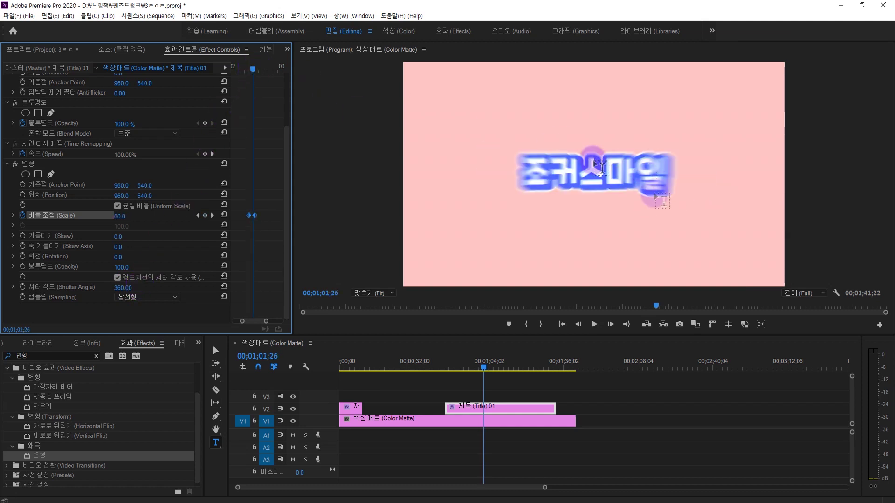
pyautogui.click(590, 189)
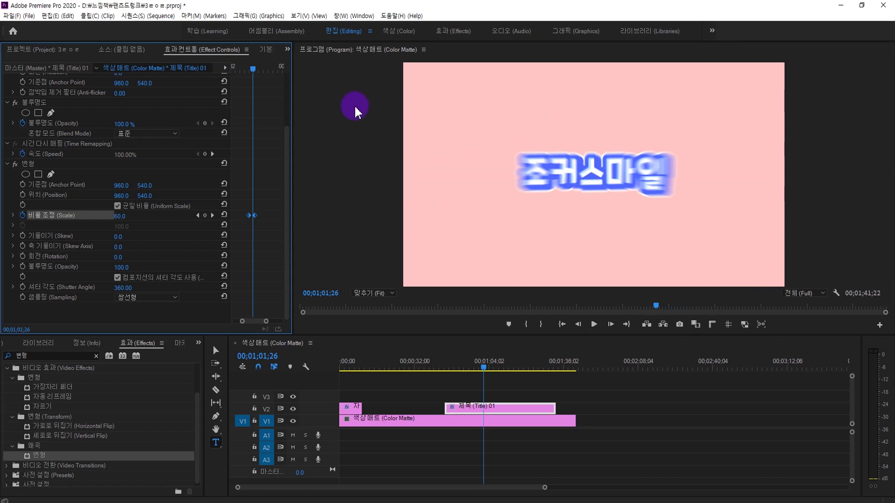
pyautogui.moveTo(254, 69); pyautogui.dragTo(246, 68)
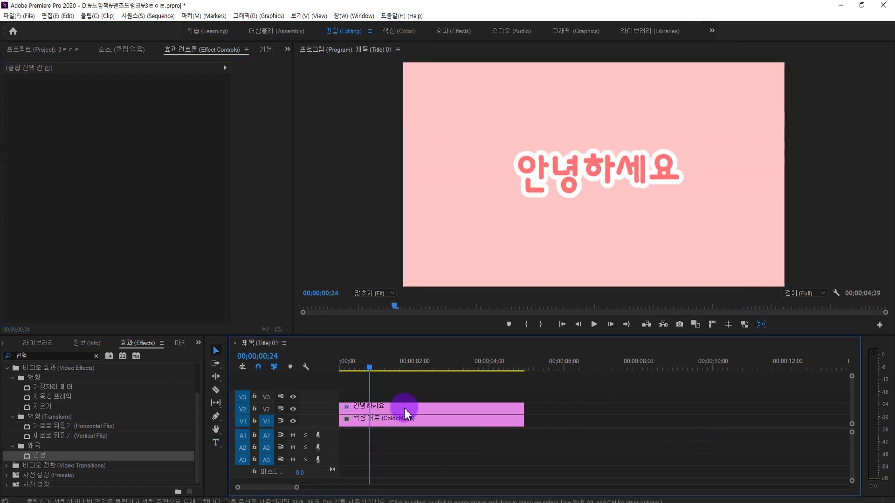
# Select the 안녕하세요 text clip on V2 in the 제목 (Title) 01 sequence and examine its Transform and Motion settings
pyautogui.click(402, 410)
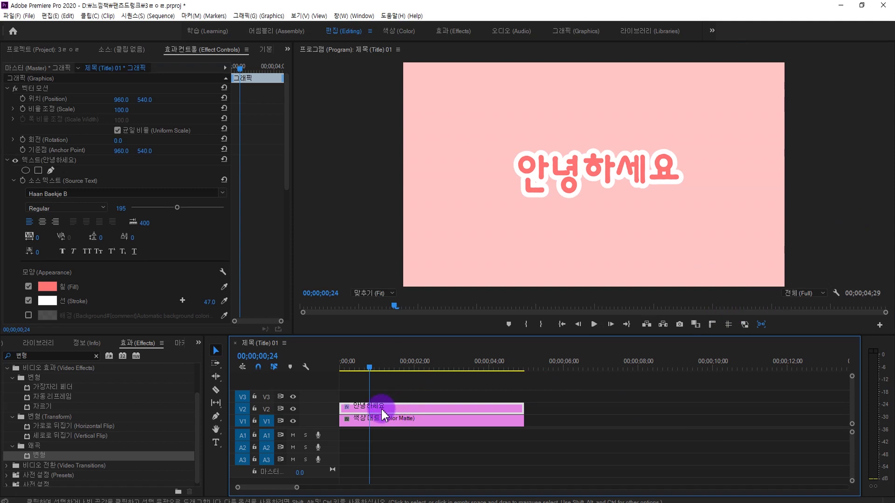
pyautogui.click(284, 179)
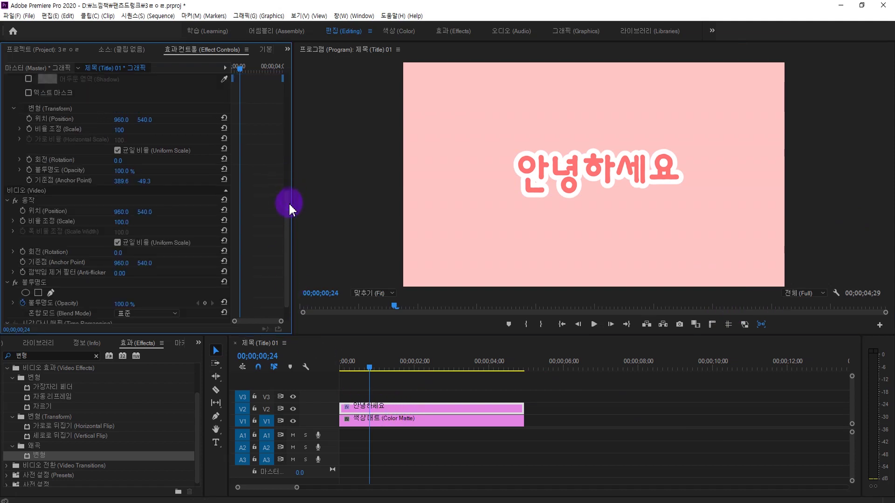
pyautogui.moveTo(284, 179); pyautogui.dragTo(295, 256)
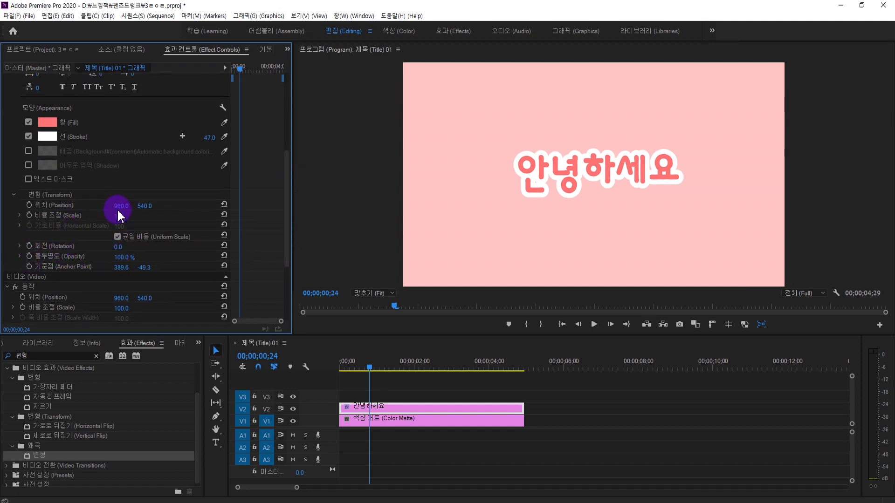
# Apply the 변형 (Transform) effect from the 왜곡 (Distort) group to the 안녕하세요 clip on V2
pyautogui.click(119, 247)
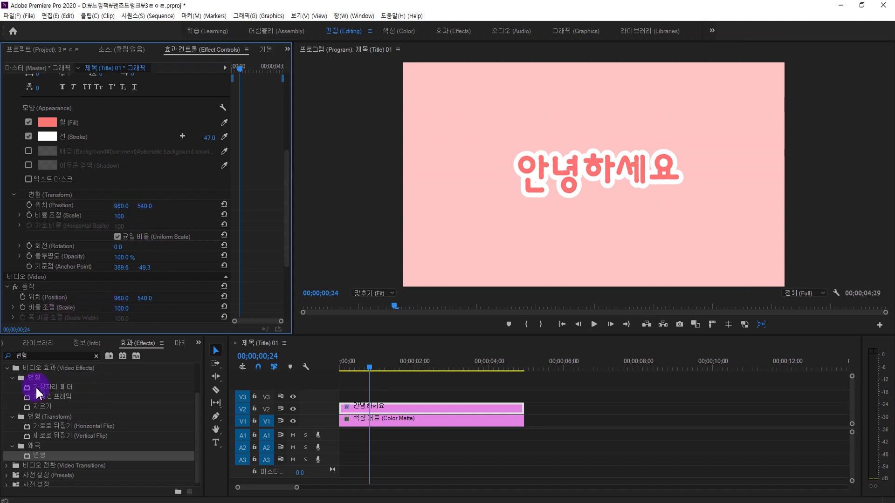
pyautogui.moveTo(47, 462); pyautogui.dragTo(440, 410)
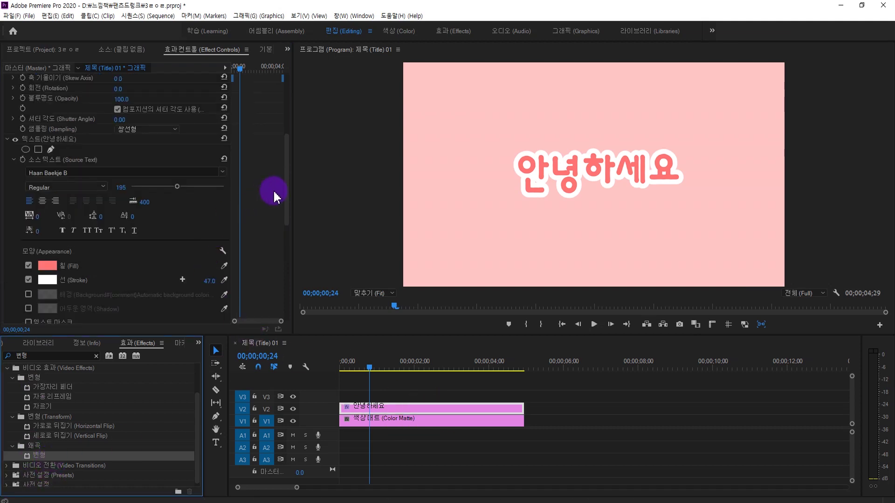
pyautogui.scroll(3, 286, 180)
pyautogui.moveTo(286, 180); pyautogui.dragTo(273, 116)
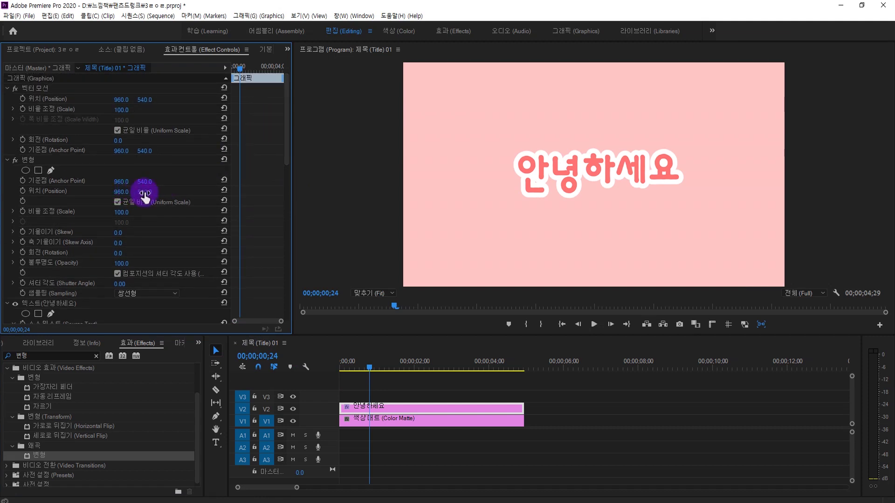
# Keyframe the Transform effect's Position from 960, -112 at 00;00;00;24 to 960, 884 at 00;00;01;04
pyautogui.moveTo(145, 196); pyautogui.dragTo(56, 196)
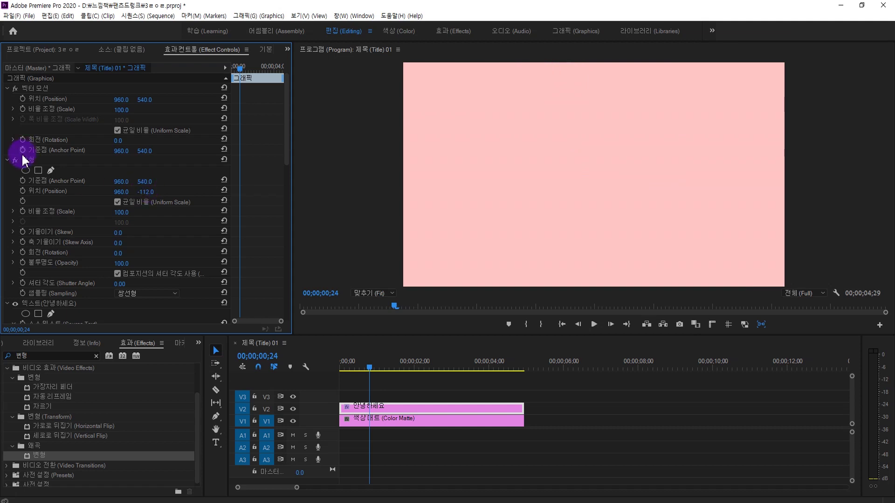
pyautogui.click(23, 190)
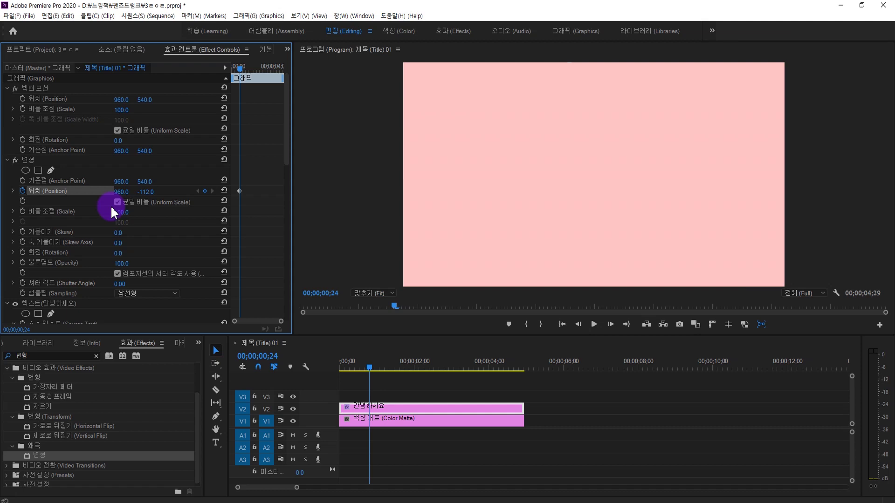
pyautogui.press('Right')
pyautogui.press('Right')
pyautogui.press('Right')
pyautogui.press('Right')
pyautogui.press('Right')
pyautogui.press('Right')
pyautogui.press('Right')
pyautogui.press('Right')
pyautogui.press('Right')
pyautogui.press('Right')
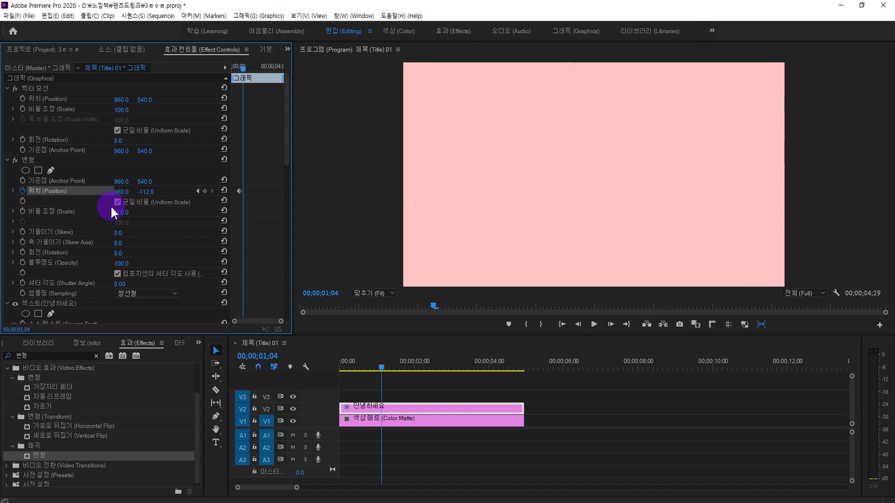
pyautogui.click(224, 191)
pyautogui.moveTo(145, 192); pyautogui.dragTo(306, 192)
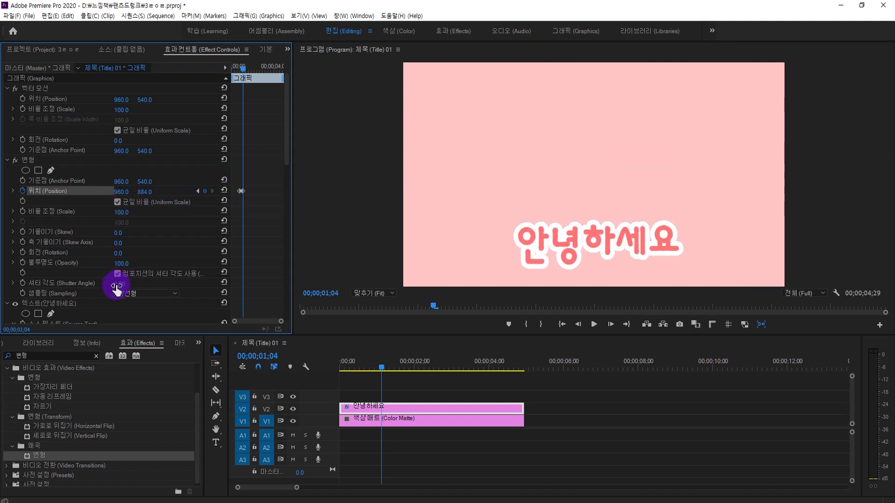
# Set the Transform effect's Shutter Angle to 360 and preview the title's drop animation with motion blur
pyautogui.moveTo(117, 284); pyautogui.dragTo(182, 283)
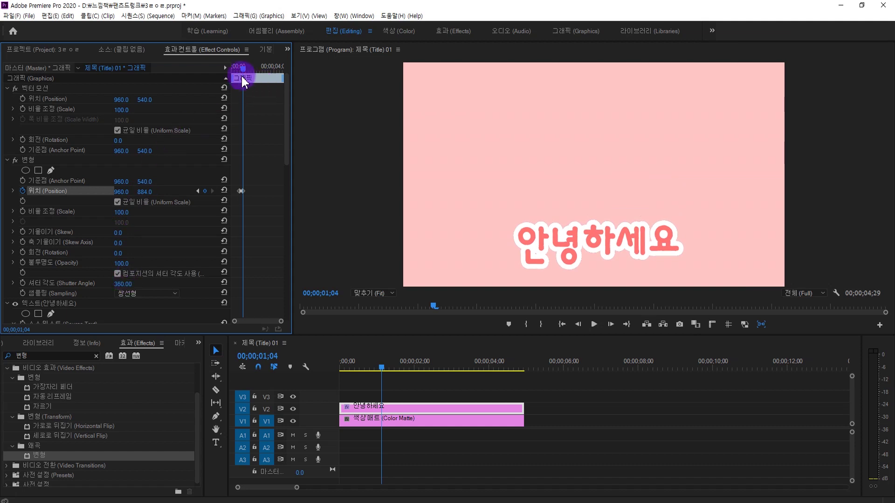
pyautogui.moveTo(245, 73); pyautogui.dragTo(242, 69)
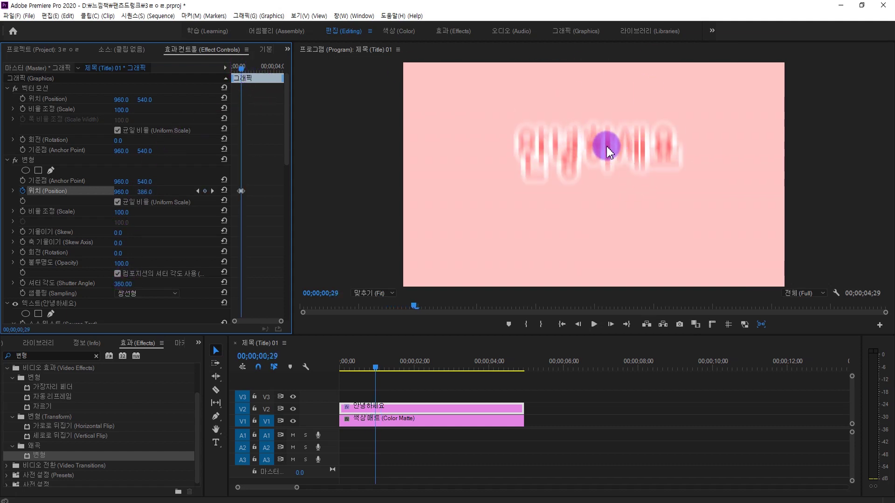
pyautogui.moveTo(241, 70); pyautogui.dragTo(236, 70)
pyautogui.press('space')
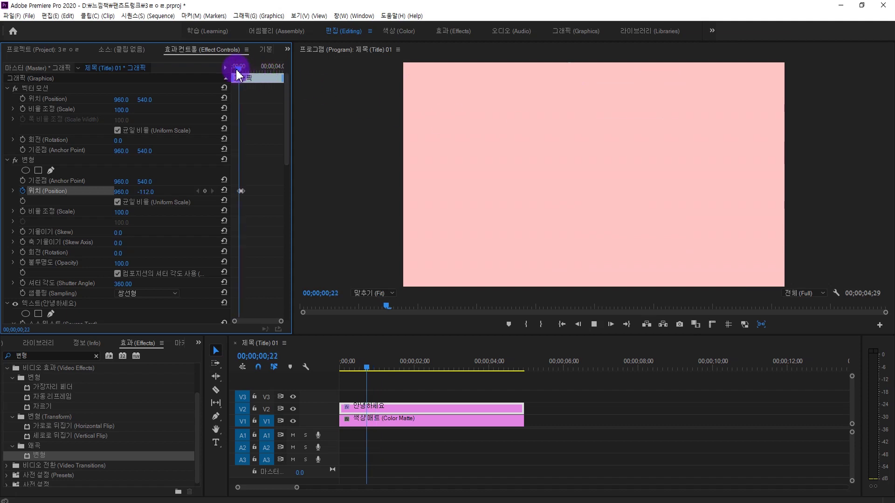
pyautogui.click(236, 70)
pyautogui.press('space')
pyautogui.click(236, 70)
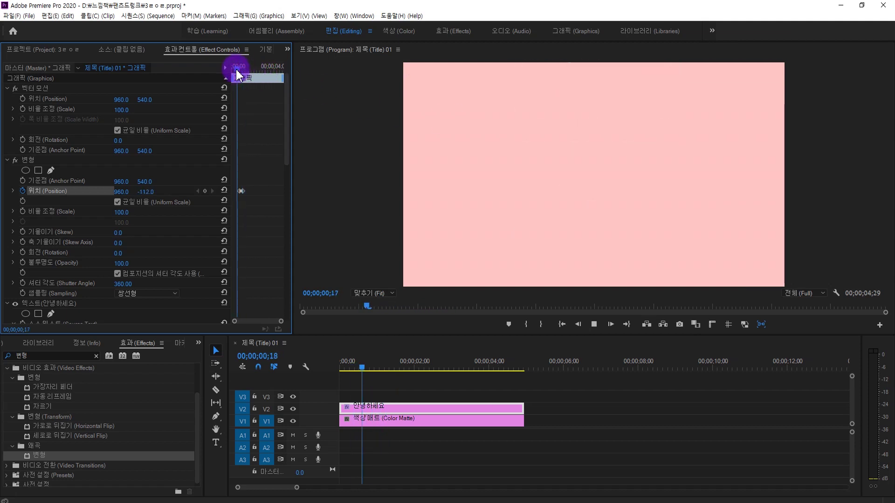
pyautogui.press('space')
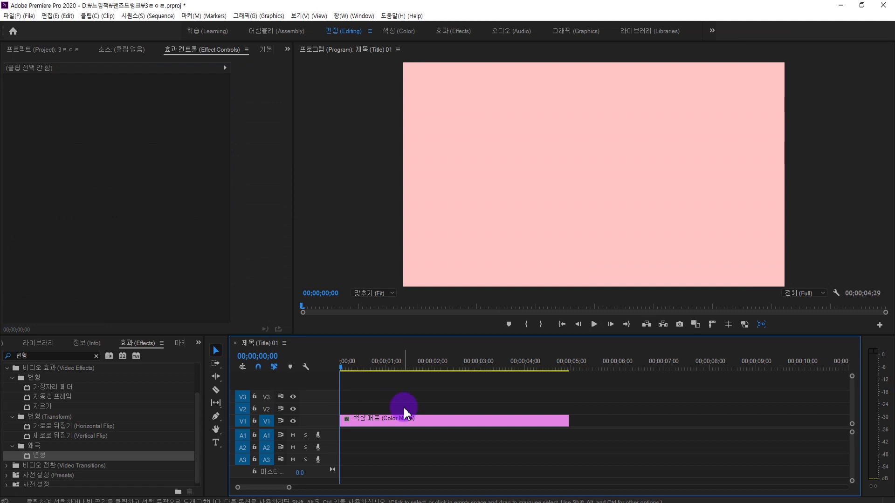
# Add a two-line text title reading 마스크 and 애니메이션 over the colour matte at the sequence start
pyautogui.click(215, 443)
pyautogui.click(524, 184)
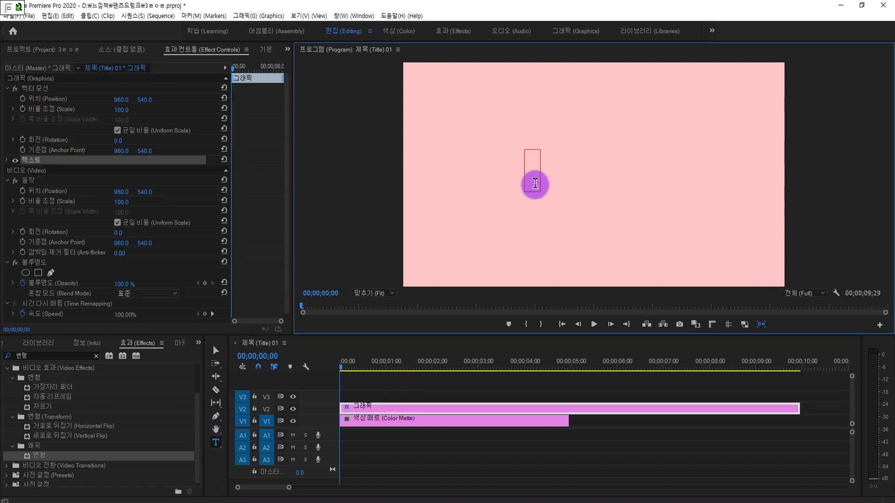
pyautogui.write('마스크')
pyautogui.press('Return')
pyautogui.write('애니메이션')
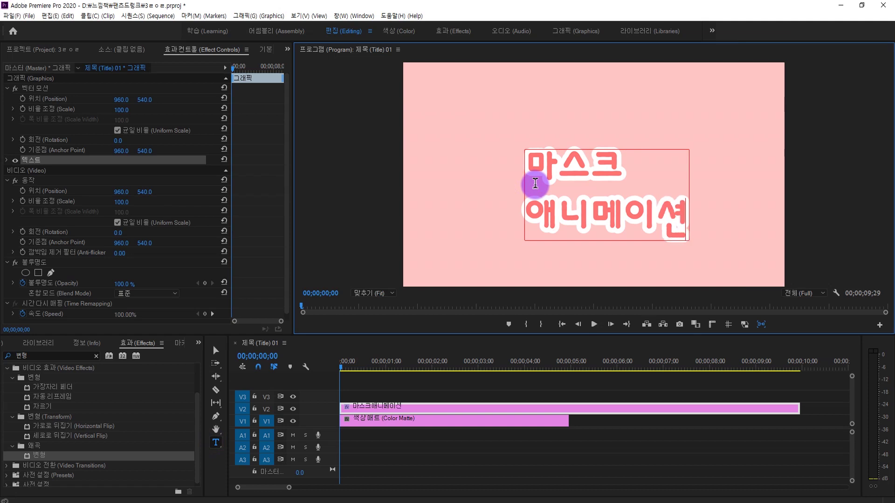
# Centre-align the whole 마스크 애니메이션 text and set its font to Black Han Sans
pyautogui.hotkey('ctrl', 'a')
pyautogui.click(154, 200)
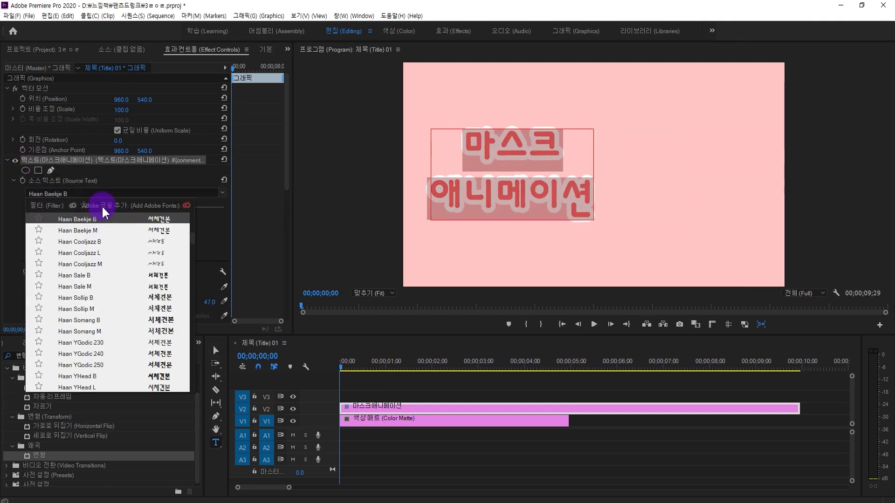
pyautogui.click(115, 212)
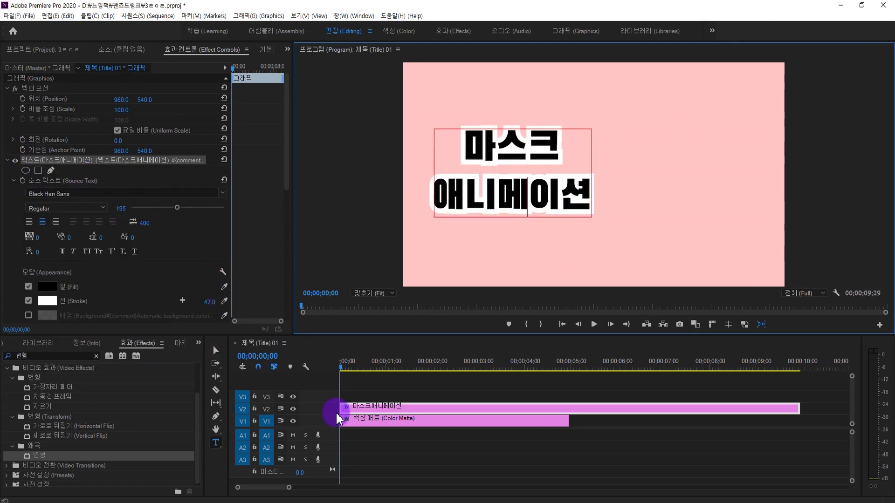
# Keyframe the text's own Transform Position from -464.3, 474.2 at 00;00;00;00 to 920.7, 474.2 at 00;00;00;10
pyautogui.moveTo(285, 183); pyautogui.dragTo(293, 226)
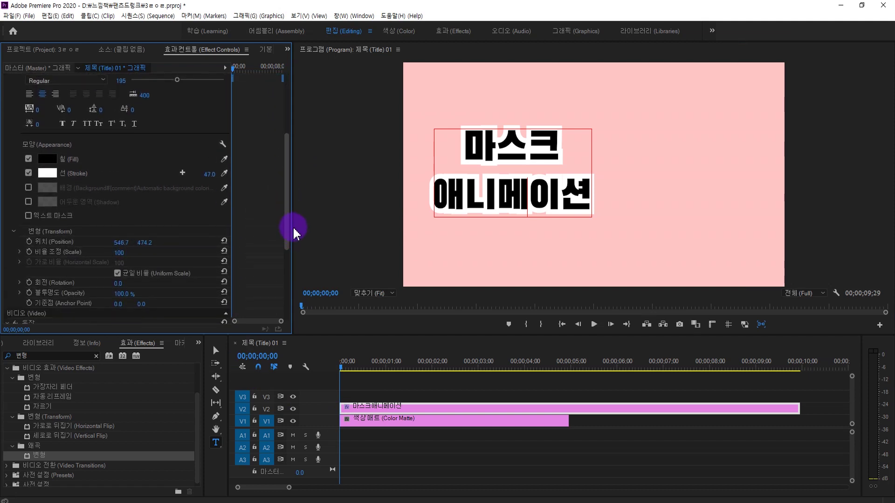
pyautogui.moveTo(116, 247)
pyautogui.mouseDown()
pyautogui.moveTo(163, 247)
pyautogui.moveTo(53, 247)
pyautogui.moveTo(132, 241)
pyautogui.mouseUp()
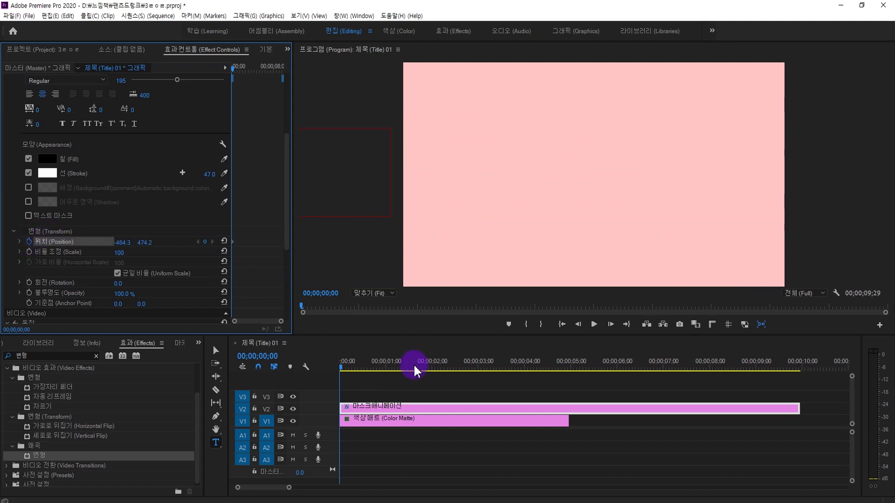
pyautogui.click(350, 368)
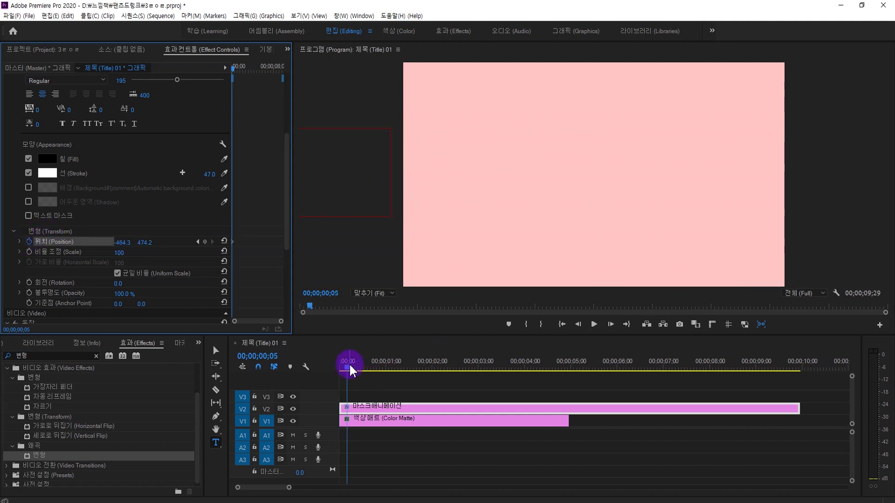
pyautogui.click(354, 368)
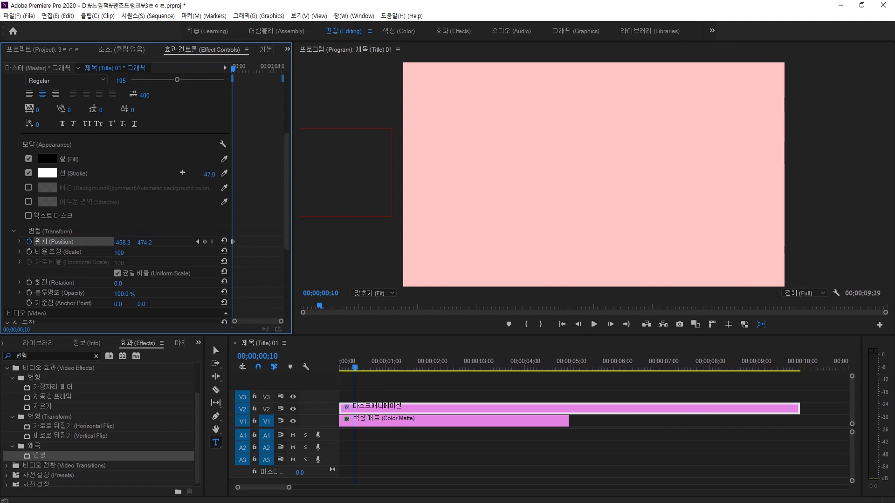
pyautogui.moveTo(122, 243)
pyautogui.mouseDown()
pyautogui.moveTo(163, 242)
pyautogui.moveTo(128, 240)
pyautogui.mouseUp()
# Preview the 마스크 애니메이션 title sliding in from outside the frame
pyautogui.press('space')
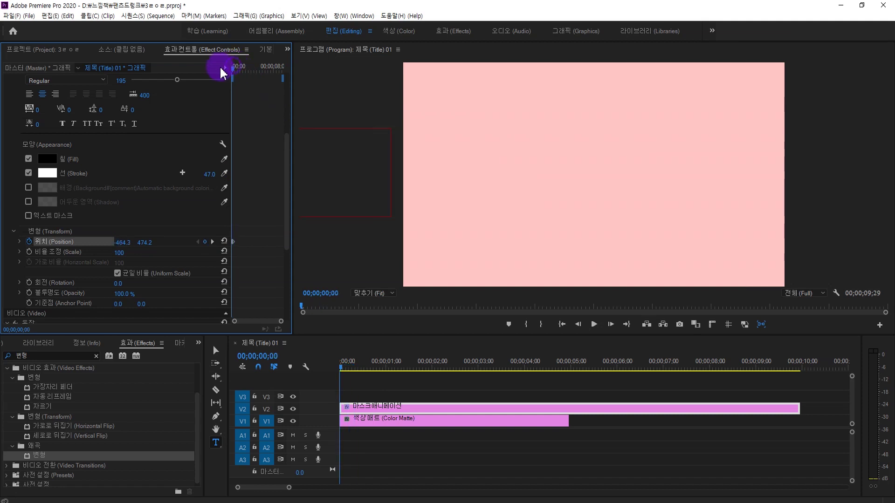
pyautogui.moveTo(220, 70); pyautogui.dragTo(238, 78)
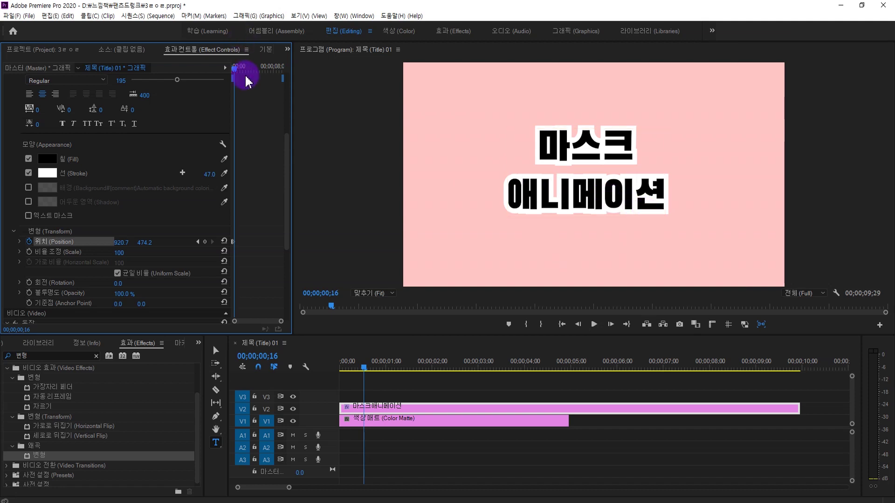
pyautogui.moveTo(246, 75)
pyautogui.mouseDown()
pyautogui.moveTo(225, 75)
pyautogui.moveTo(237, 75)
pyautogui.mouseUp()
# Create a 4-point polygon mask on the 마스크 애니메이션 text layer at 00;00;00;08
pyautogui.moveTo(289, 166); pyautogui.dragTo(287, 103)
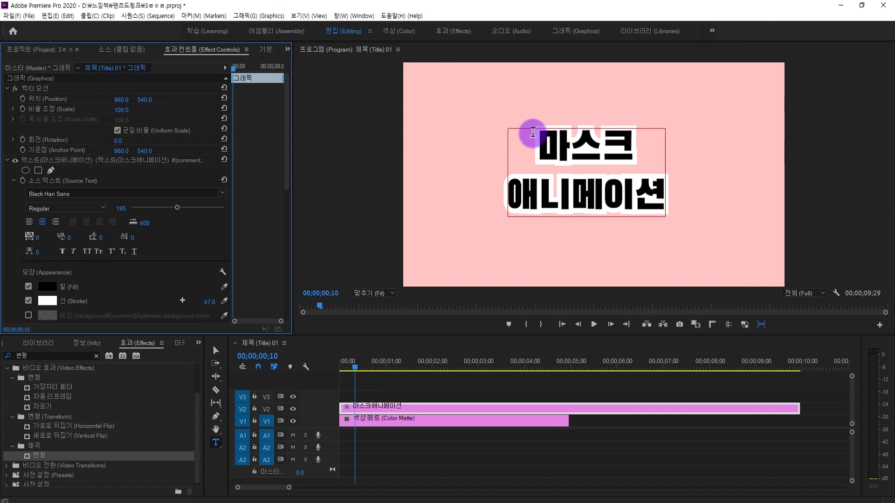
pyautogui.press('Left')
pyautogui.press('Left')
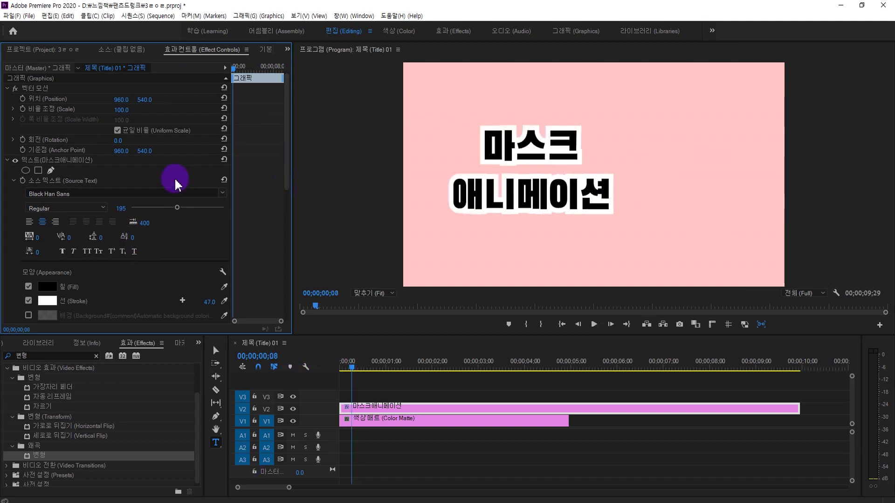
pyautogui.click(43, 162)
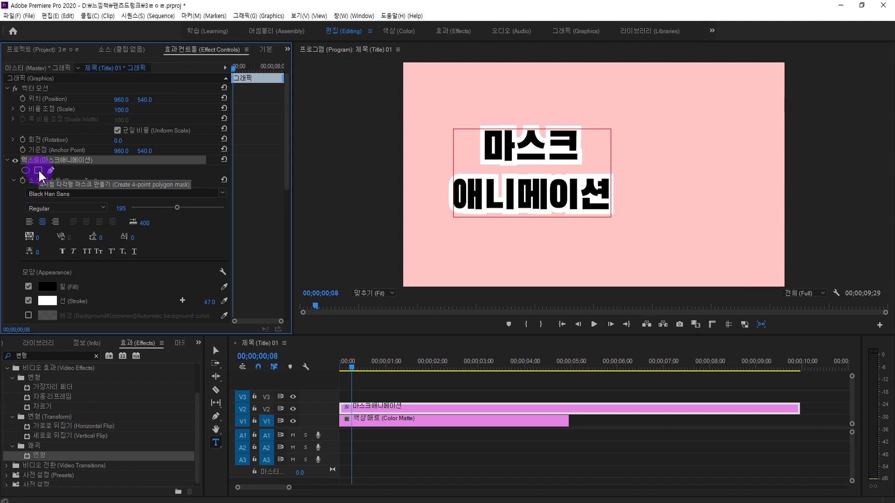
pyautogui.click(38, 171)
pyautogui.click(194, 180)
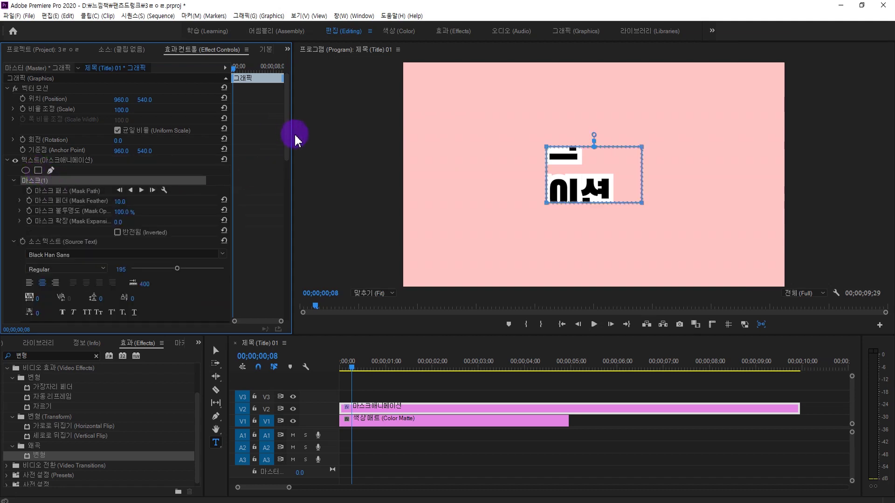
# Enlarge the text mask into a rectangle enclosing the whole title at 00;00;00;10, then scrub back to 00;00;00;00 to check it
pyautogui.click(717, 196)
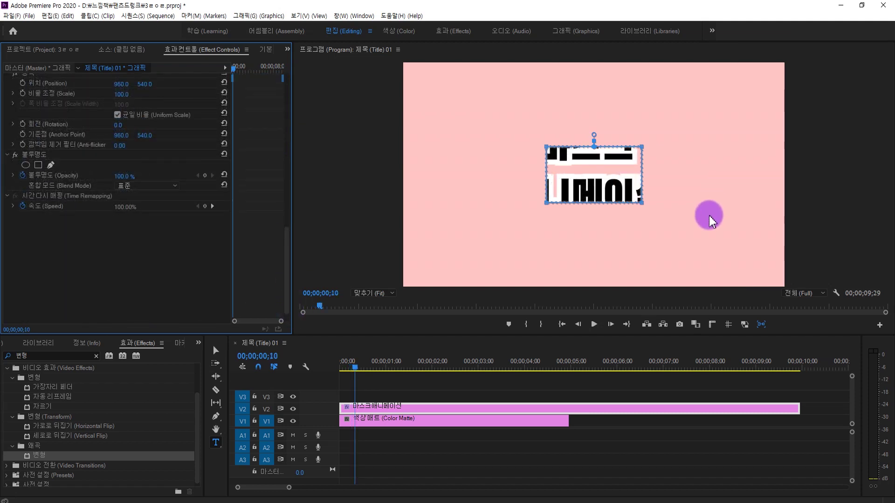
pyautogui.moveTo(642, 147); pyautogui.dragTo(661, 107)
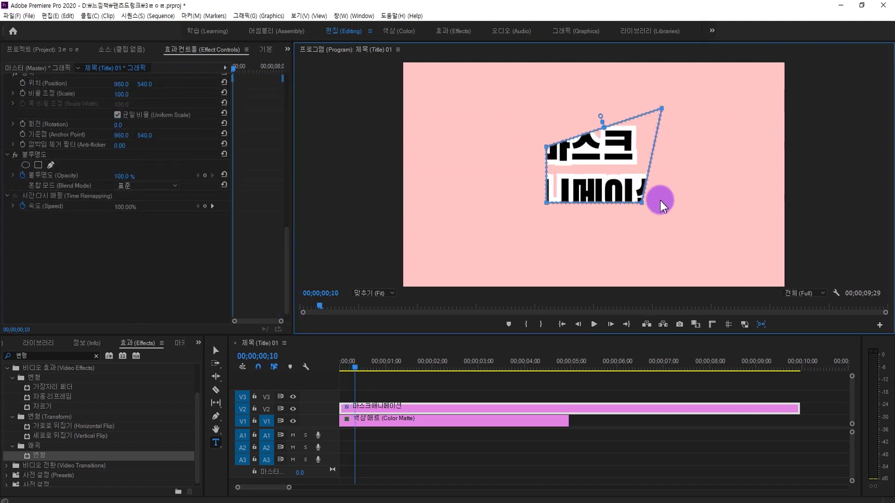
pyautogui.hotkey('ctrl', 'z')
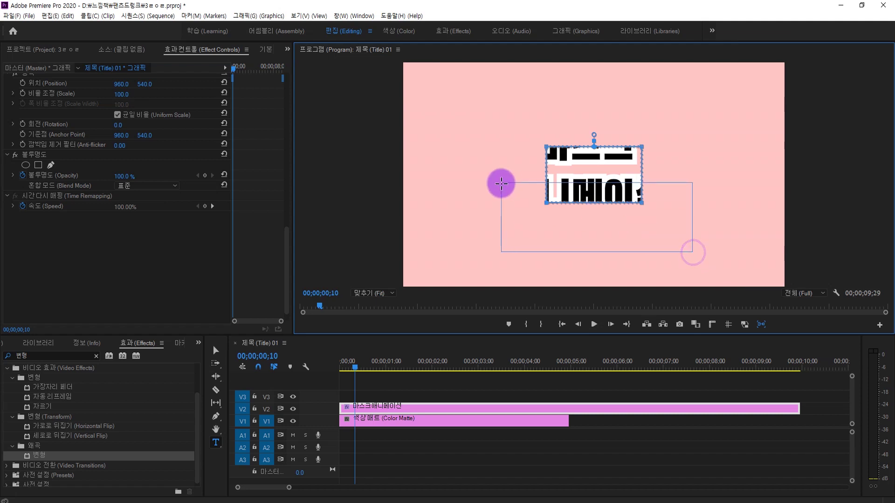
pyautogui.moveTo(644, 206); pyautogui.dragTo(649, 244)
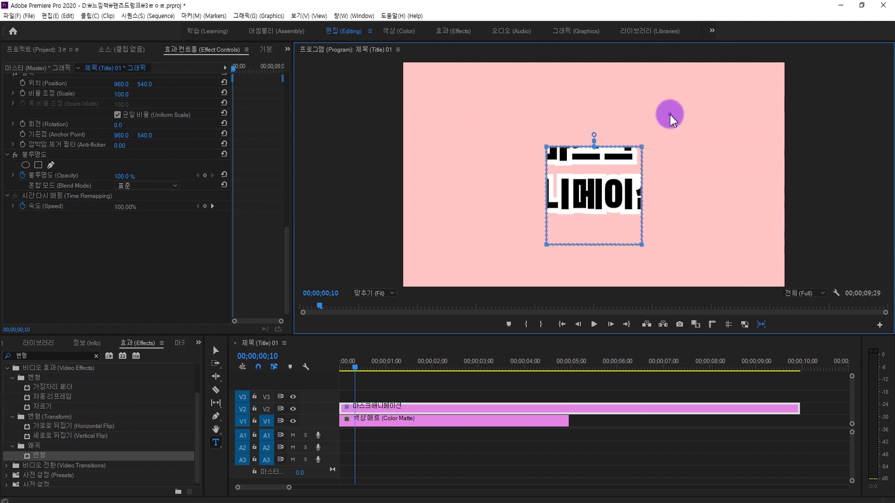
pyautogui.moveTo(670, 113); pyautogui.dragTo(640, 109)
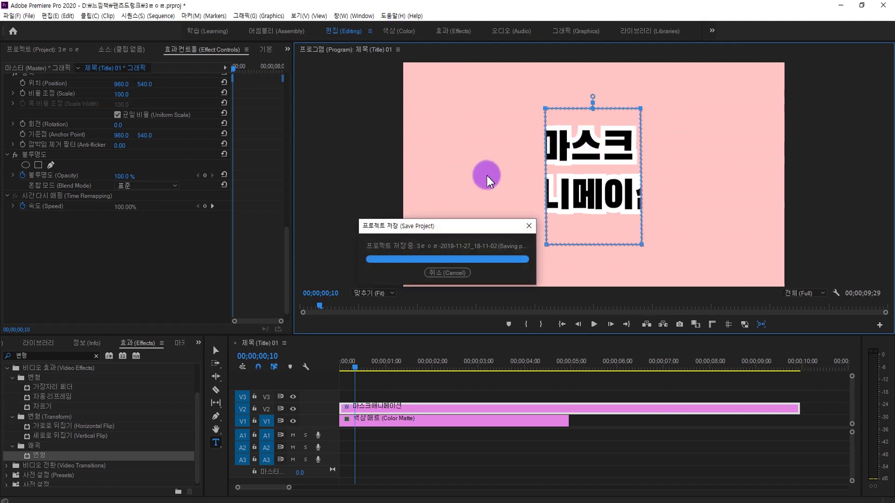
pyautogui.moveTo(509, 98); pyautogui.dragTo(454, 244)
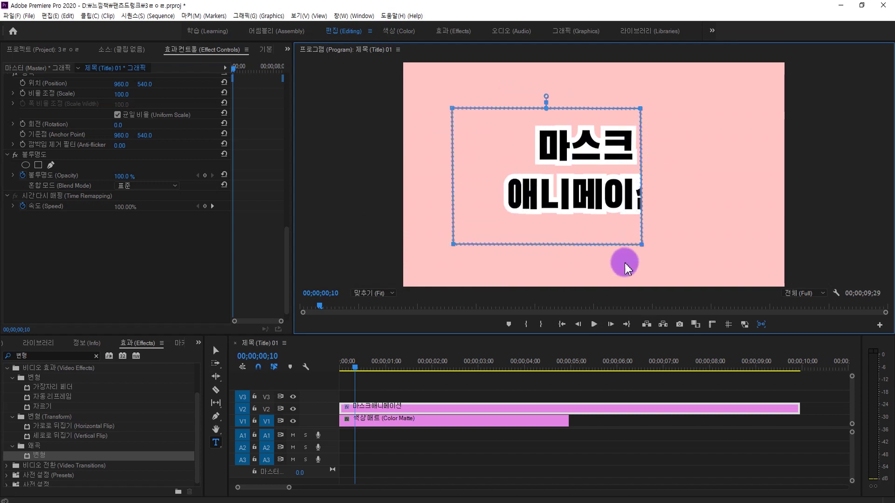
pyautogui.moveTo(642, 245); pyautogui.dragTo(692, 244)
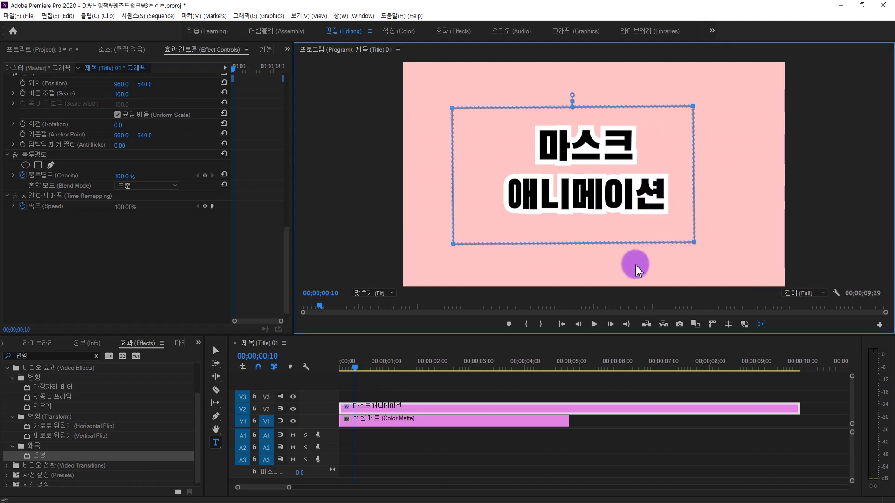
pyautogui.click(352, 368)
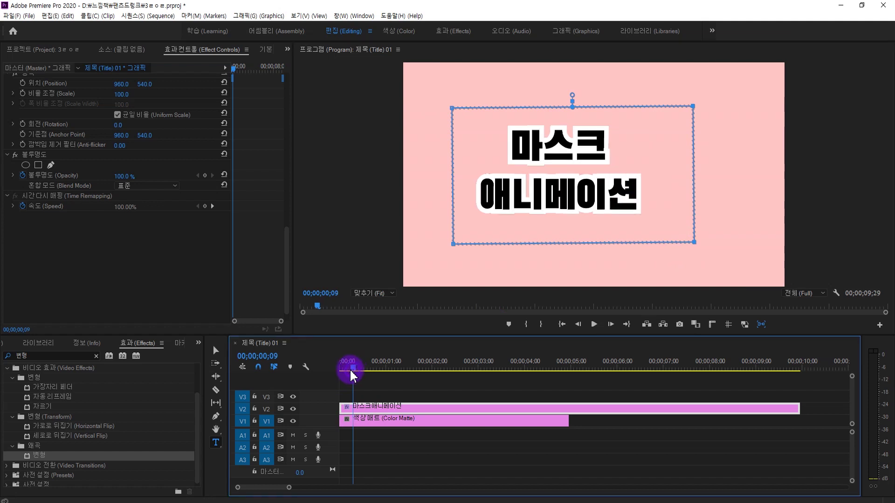
pyautogui.moveTo(350, 370); pyautogui.dragTo(339, 370)
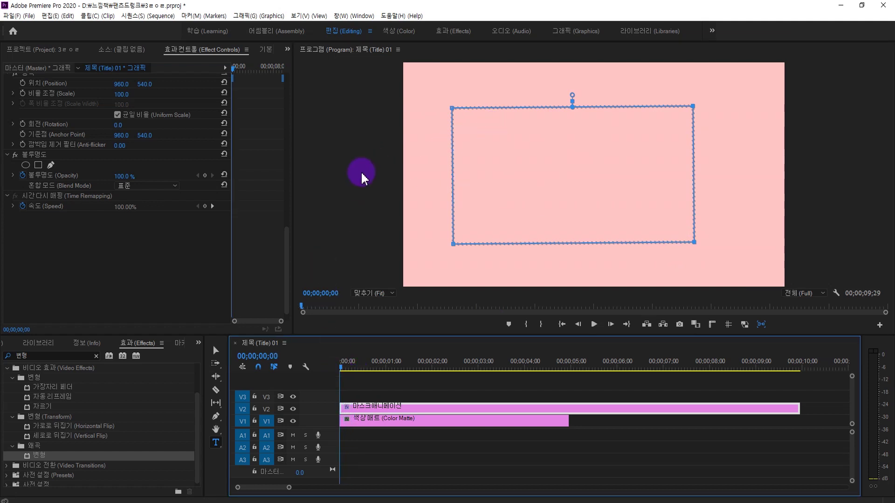
# Play the masked 마스크 애니메이션 title, then step back to 00;00;00;07 to examine how the mask edge cuts the text
pyautogui.click(369, 386)
pyautogui.press('space')
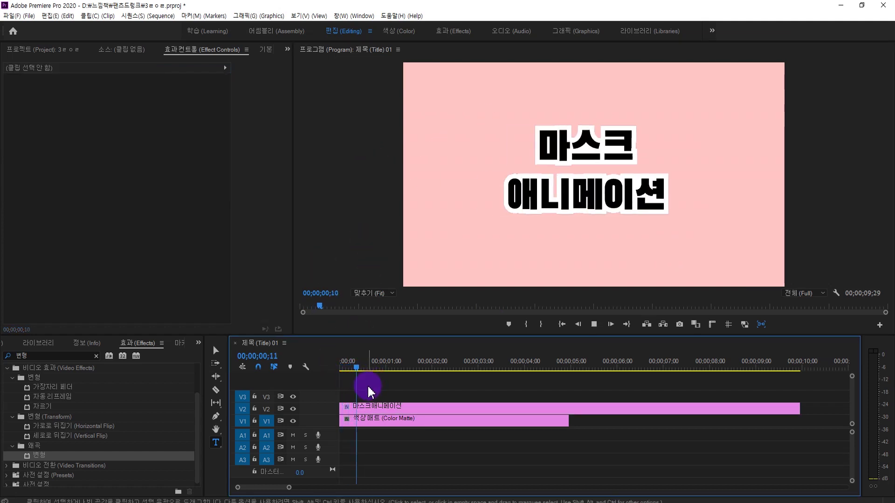
pyautogui.press('space')
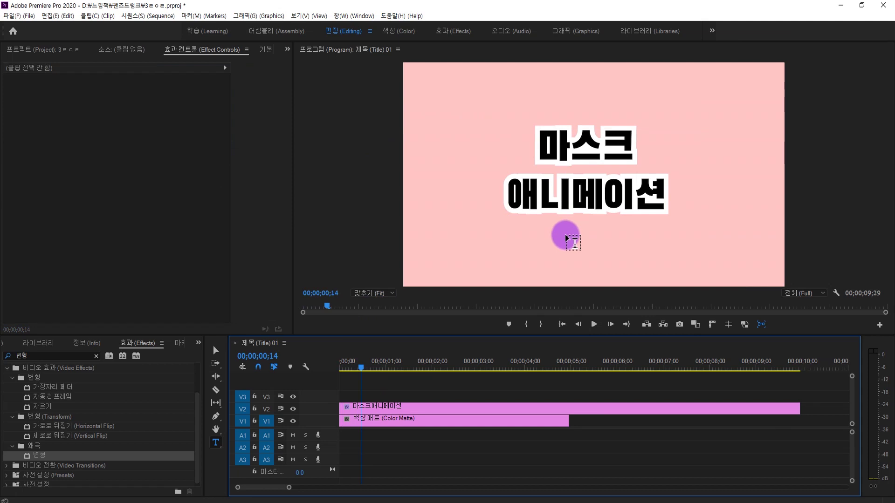
pyautogui.click(366, 409)
pyautogui.click(351, 367)
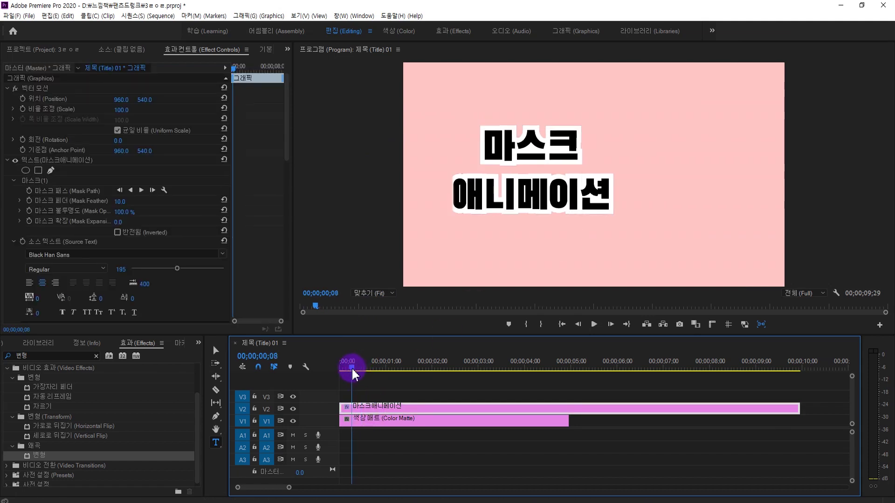
pyautogui.press('Left')
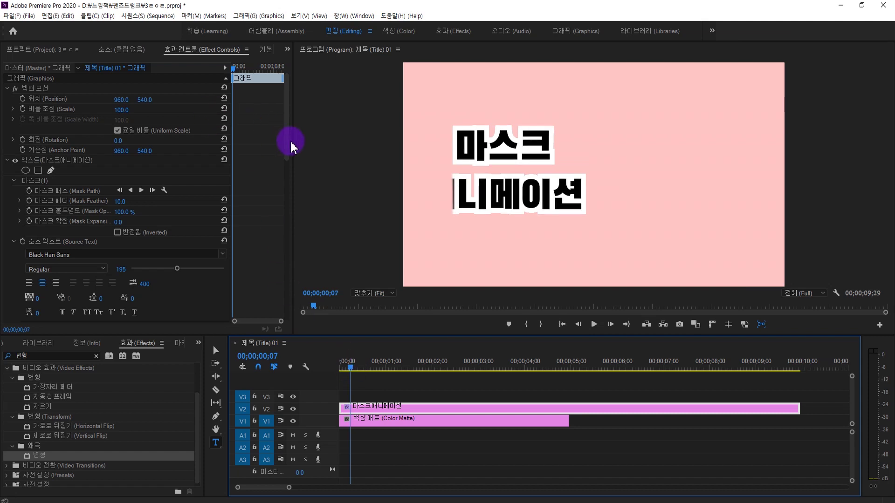
pyautogui.click(435, 174)
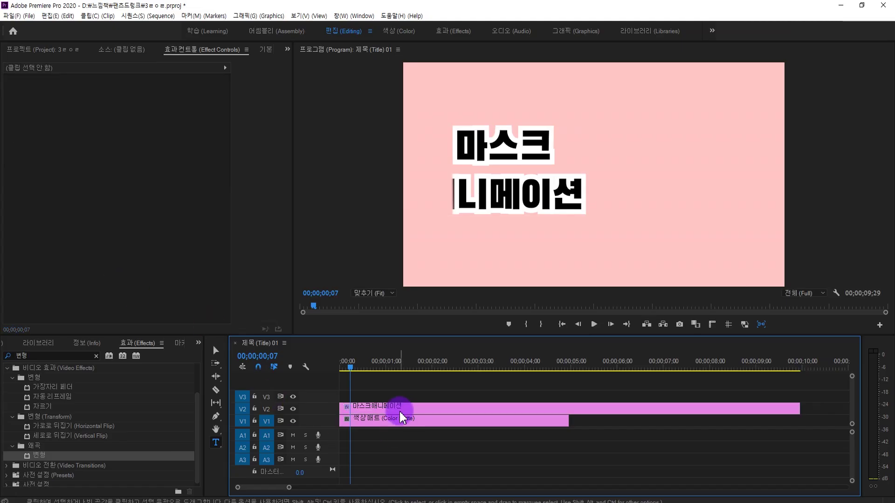
# Try a Mask Feather of 69 on the 마스크 애니메이션 text mask, then set the feather to 0
pyautogui.click(399, 409)
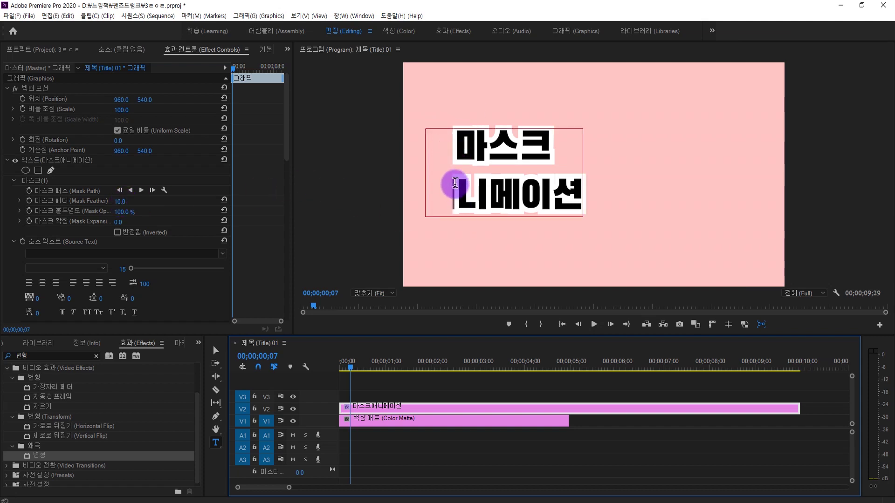
pyautogui.moveTo(128, 203); pyautogui.dragTo(143, 203)
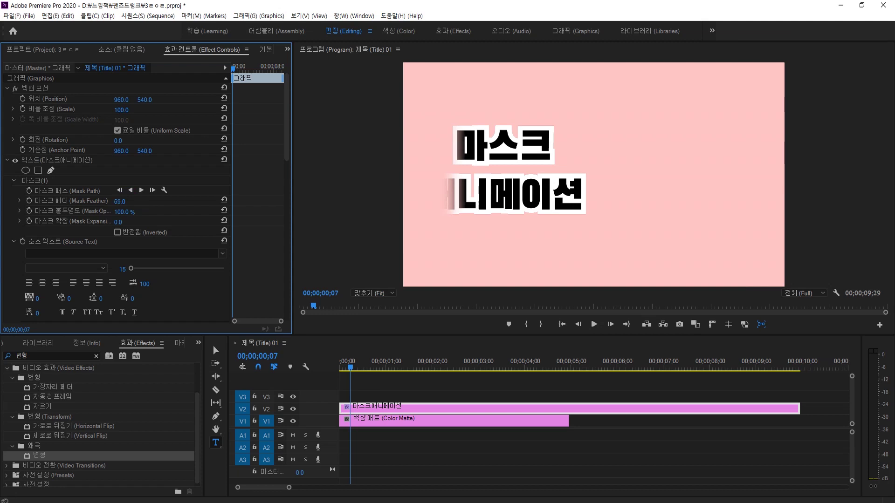
pyautogui.click(122, 201)
pyautogui.write('0')
pyautogui.press('Return')
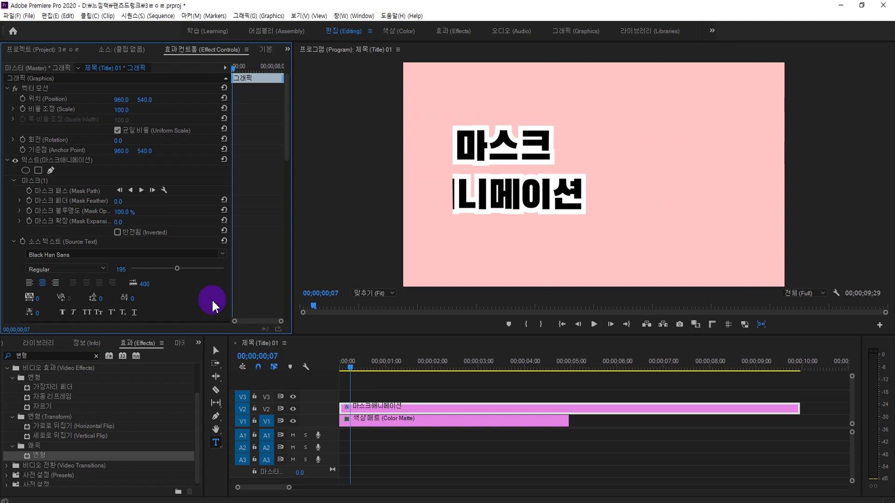
# Show the text mask's outline and preview the title's slide-in from 00;00;00;00 with the hard mask edge
pyautogui.click(77, 200)
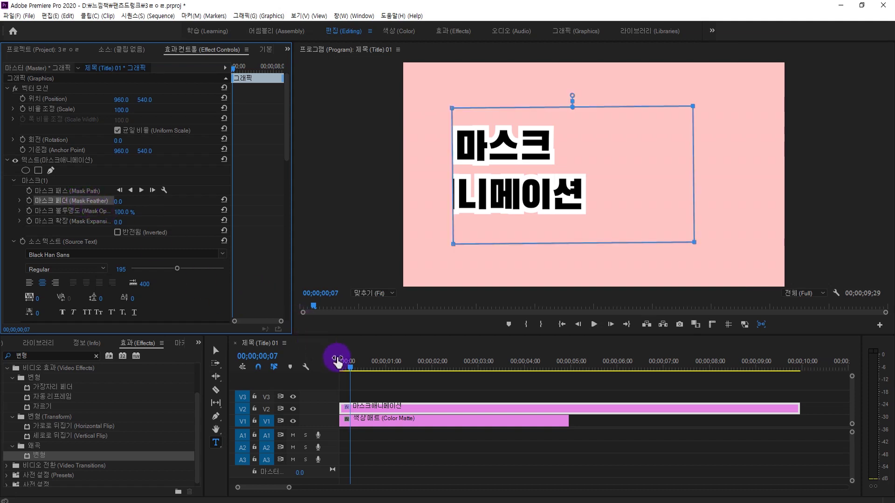
pyautogui.moveTo(350, 366)
pyautogui.mouseDown()
pyautogui.moveTo(332, 364)
pyautogui.moveTo(370, 366)
pyautogui.moveTo(319, 365)
pyautogui.moveTo(373, 365)
pyautogui.moveTo(340, 365)
pyautogui.mouseUp()
pyautogui.press('space')
pyautogui.press('space')
pyautogui.press('space')
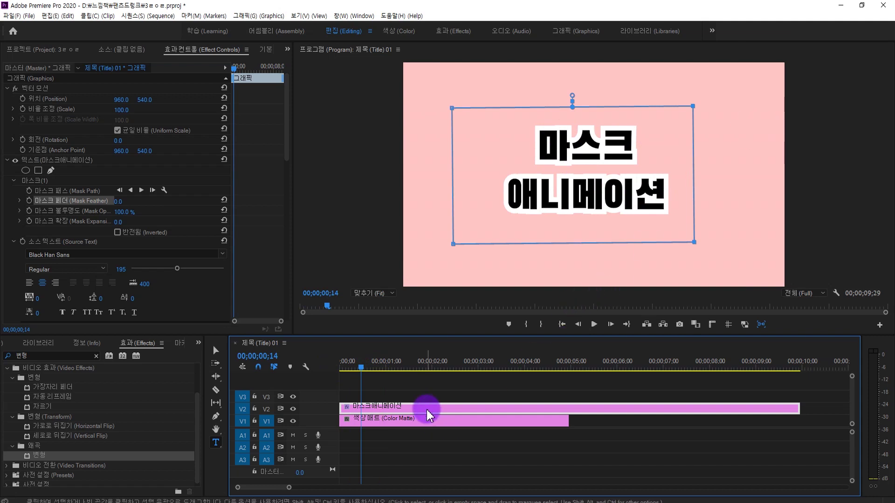
# Delete the 마스크애니메이션 clip and place the 조커스마일 제목 (Title) 01 item on V2 at the sequence start
pyautogui.press('Delete')
pyautogui.click(42, 49)
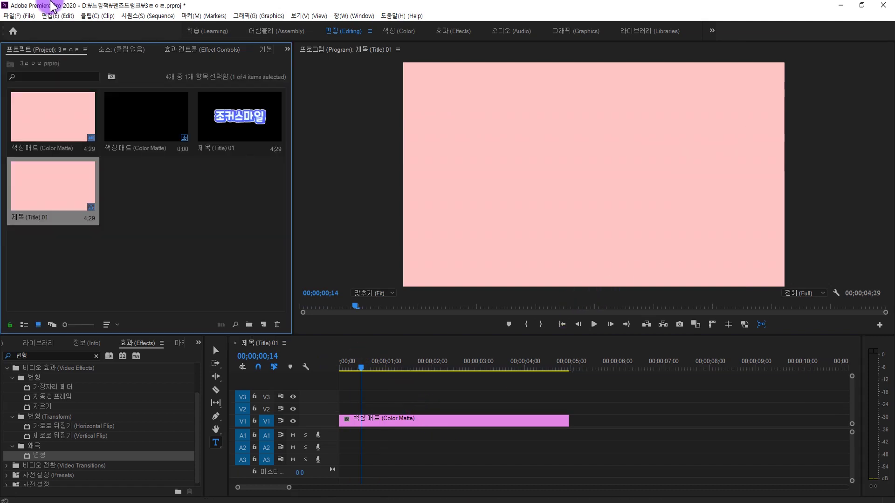
pyautogui.moveTo(223, 130); pyautogui.dragTo(344, 409)
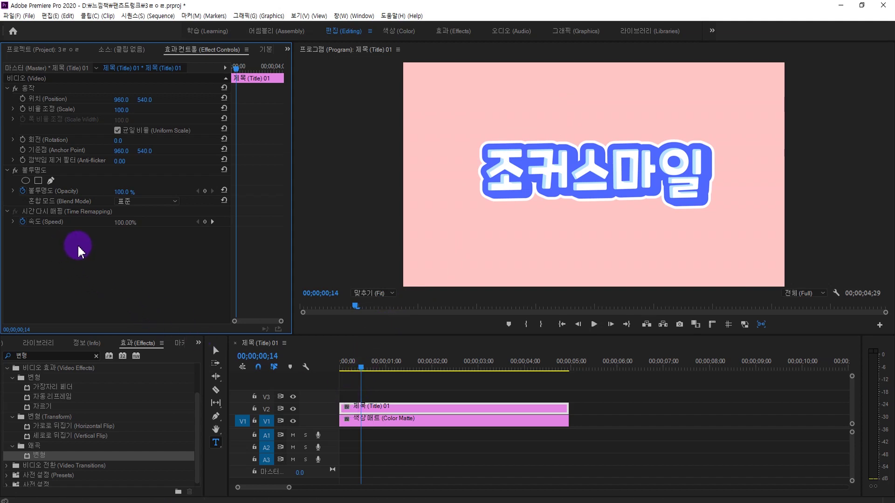
# Add a 4-point polygon Opacity mask to the 조커스마일 title and enlarge it to enclose the whole title
pyautogui.click(38, 181)
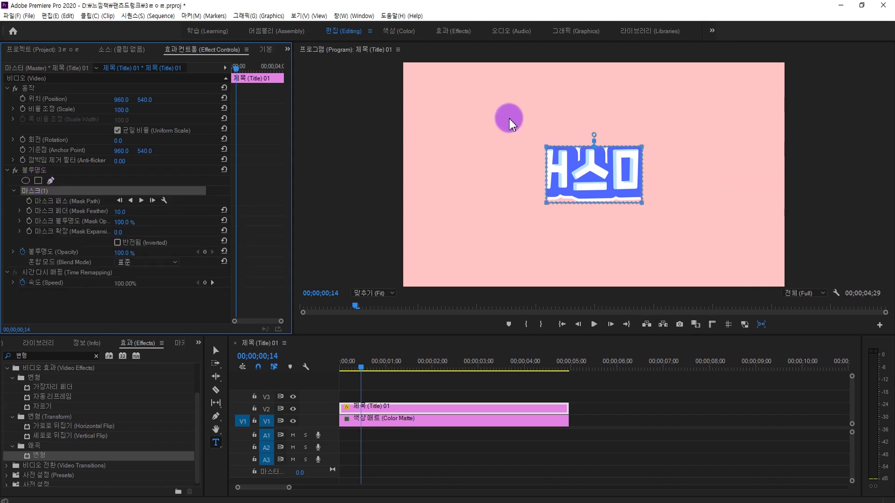
pyautogui.click(519, 140)
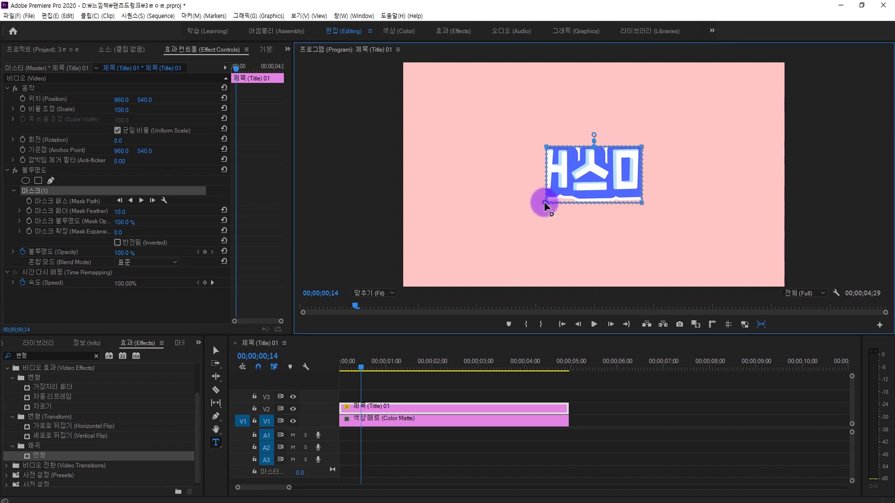
pyautogui.moveTo(545, 204); pyautogui.dragTo(453, 201)
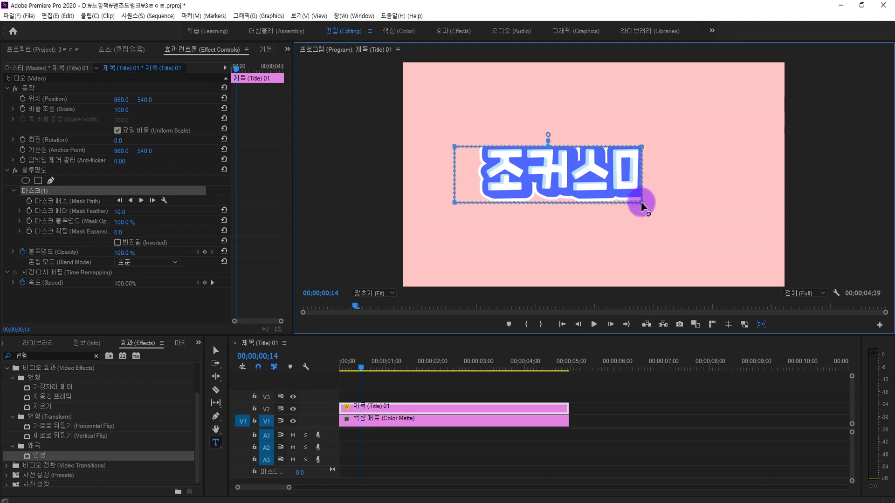
pyautogui.moveTo(642, 204); pyautogui.dragTo(759, 204)
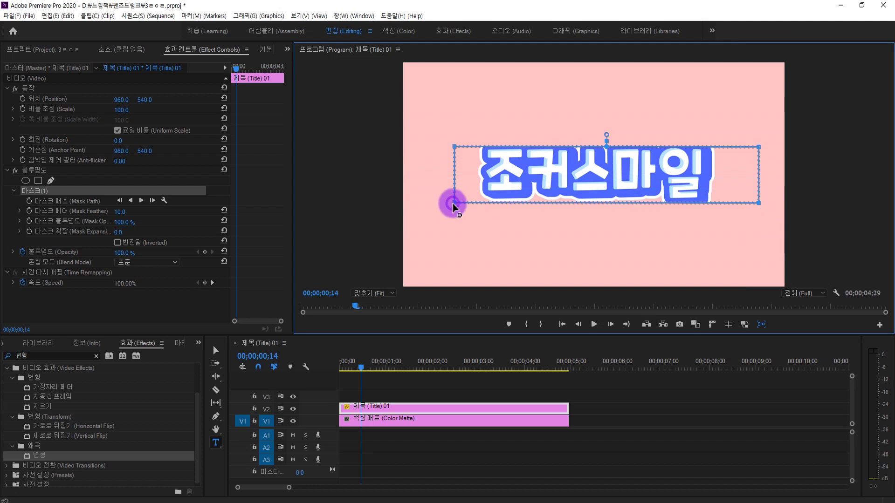
pyautogui.moveTo(453, 203); pyautogui.dragTo(457, 220)
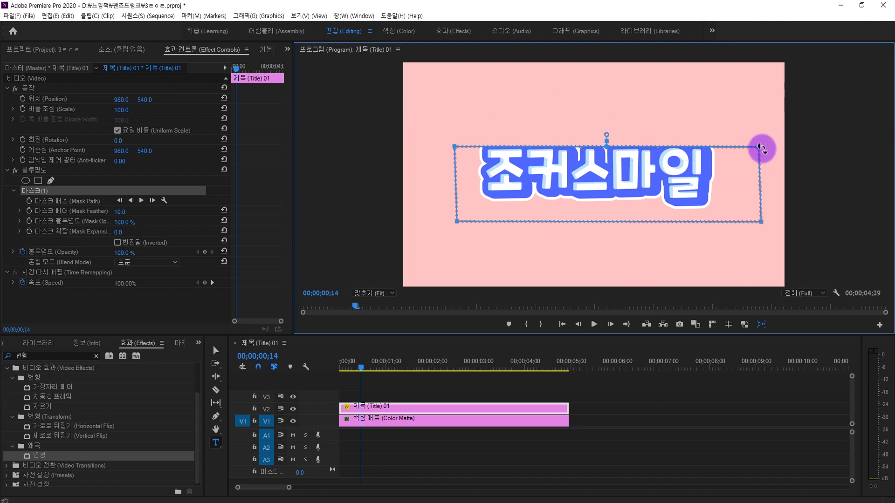
pyautogui.moveTo(760, 148); pyautogui.dragTo(762, 84)
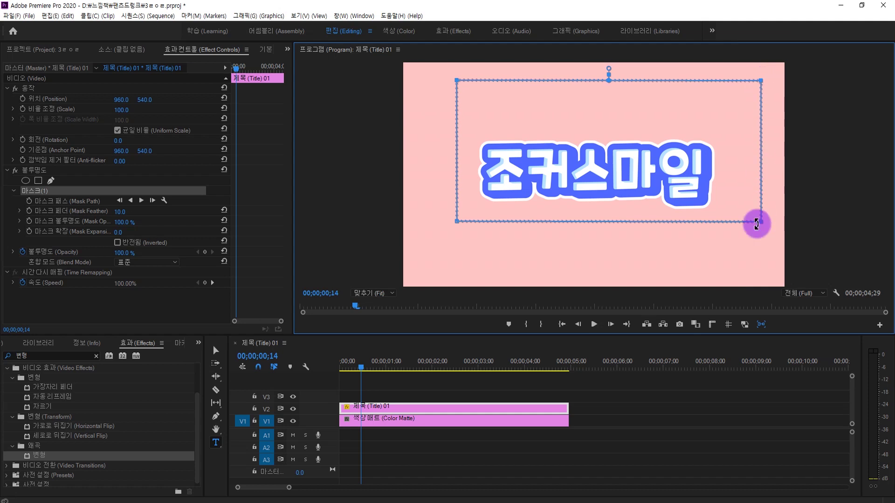
# Compare the Motion and mask outlines, try moving the title down with Motion Position, and undo the move
pyautogui.click(132, 301)
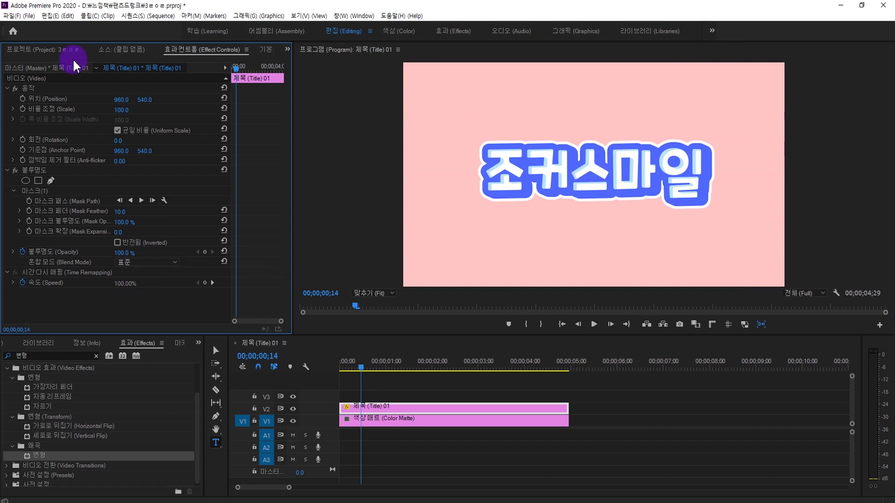
pyautogui.click(63, 88)
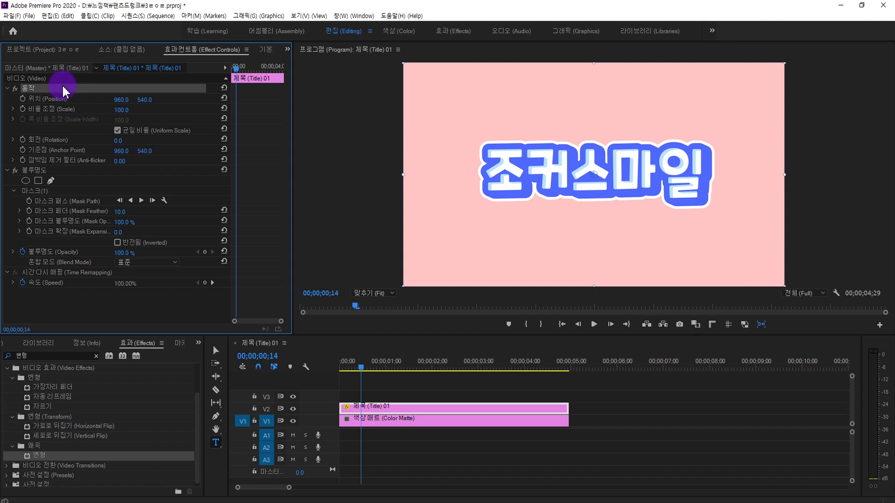
pyautogui.click(52, 193)
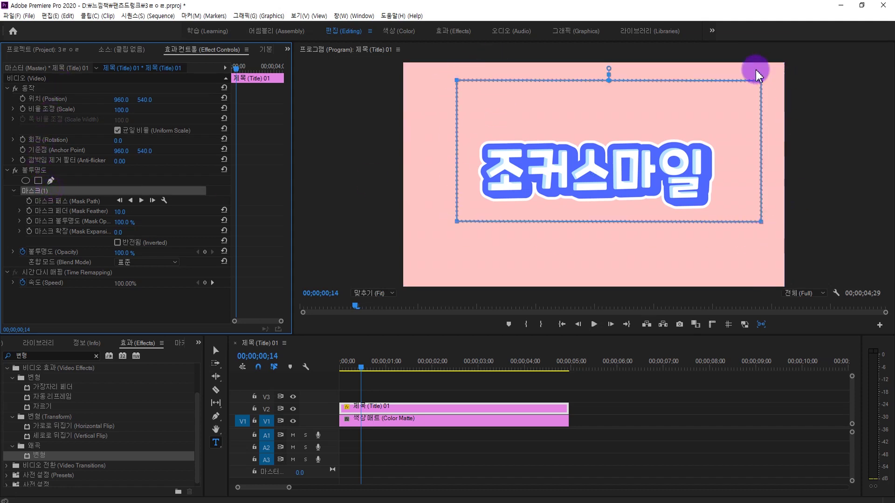
pyautogui.moveTo(154, 105)
pyautogui.mouseDown()
pyautogui.moveTo(255, 105)
pyautogui.moveTo(89, 106)
pyautogui.moveTo(219, 106)
pyautogui.moveTo(148, 101)
pyautogui.mouseUp()
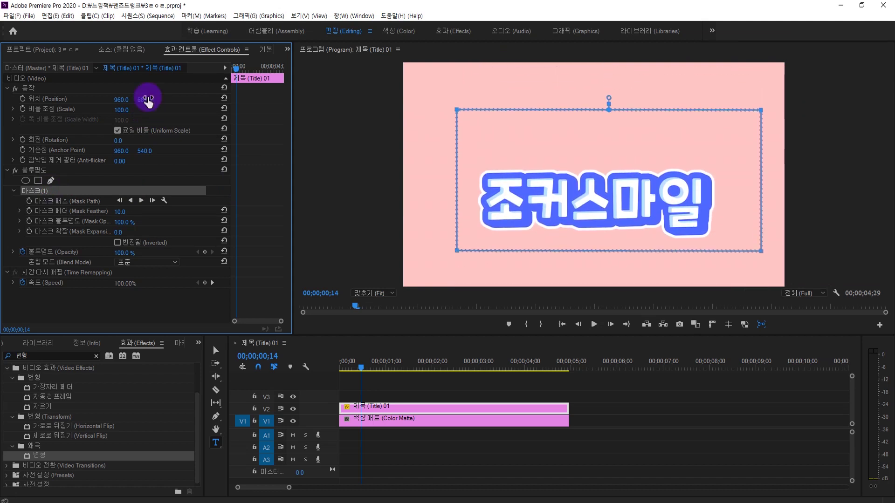
pyautogui.hotkey('ctrl', 'z')
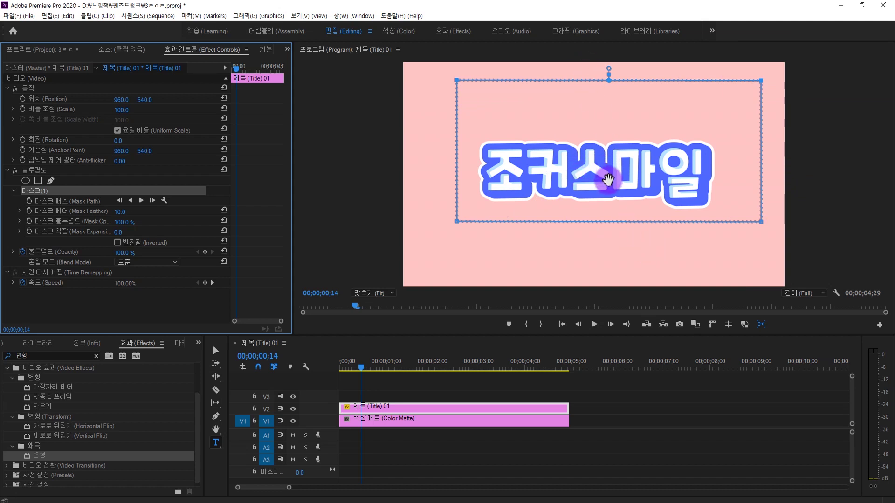
# Apply the 변형 (Transform) distort effect to the 제목 (Title) 01 clip on V2 and select its Opacity mask
pyautogui.click(79, 460)
pyautogui.moveTo(79, 461); pyautogui.dragTo(409, 409)
pyautogui.moveTo(285, 228); pyautogui.dragTo(293, 293)
pyautogui.click(37, 83)
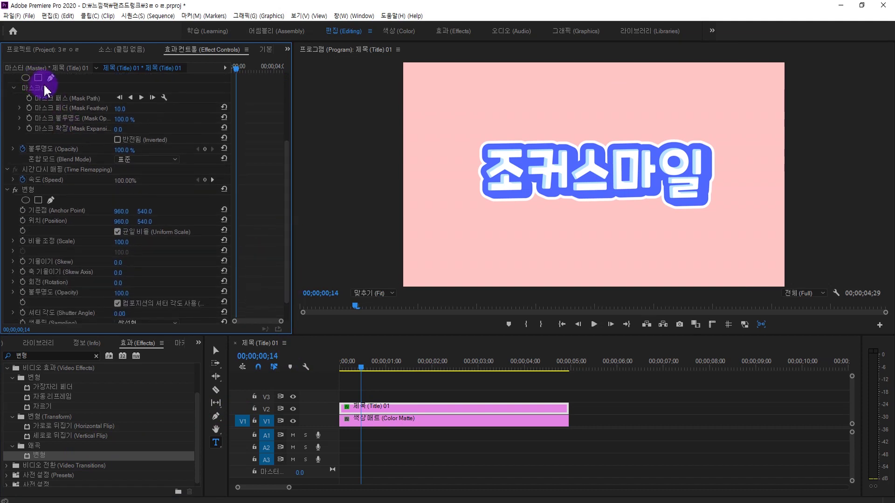
pyautogui.click(45, 88)
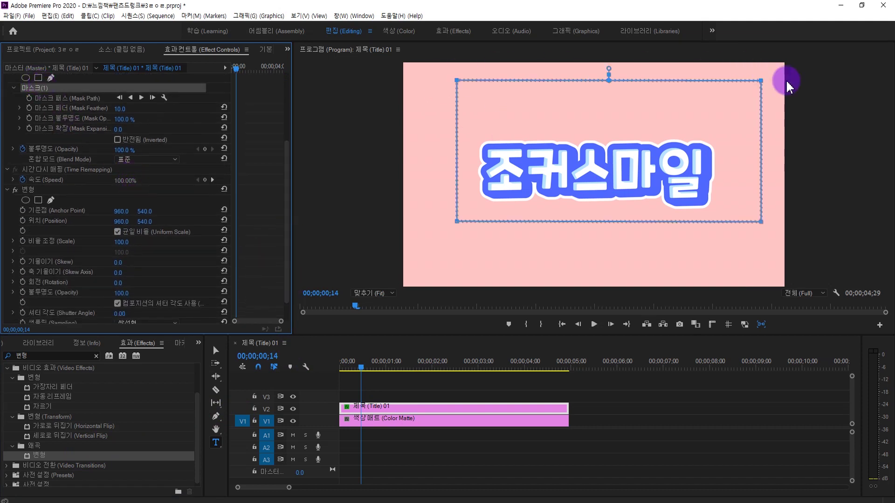
# Keyframe the Transform effect's Position from 960, 510 at 00;00;00;14 to 960, 953 at 00;00;00;29
pyautogui.moveTo(142, 221); pyautogui.dragTo(268, 222)
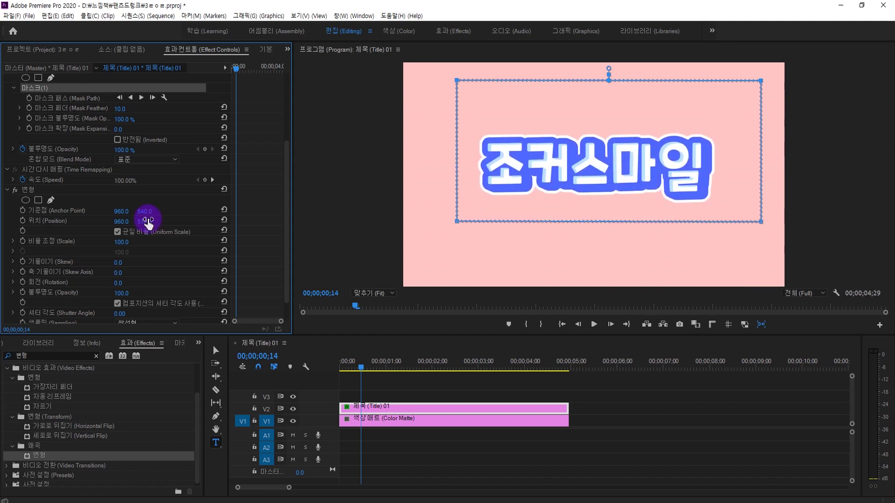
pyautogui.click(23, 221)
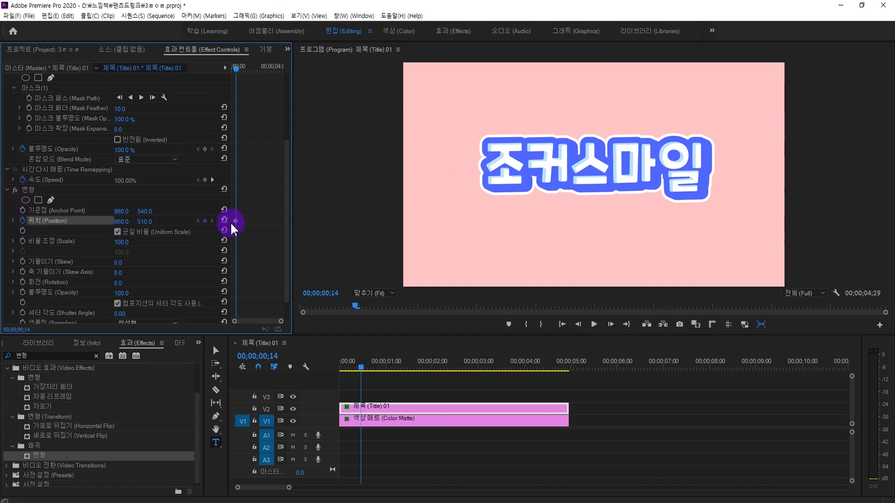
pyautogui.hotkey('shift', 'Right')
pyautogui.hotkey('shift', 'Right')
pyautogui.hotkey('shift', 'Right')
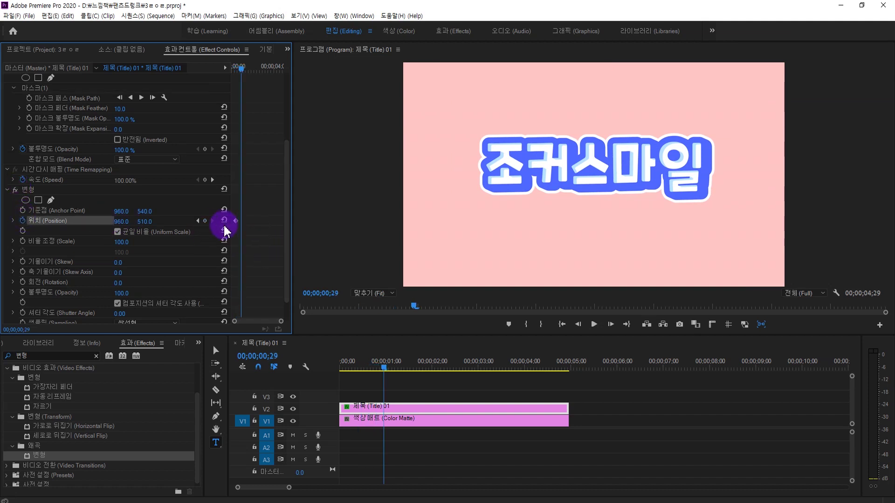
pyautogui.moveTo(145, 221); pyautogui.dragTo(339, 222)
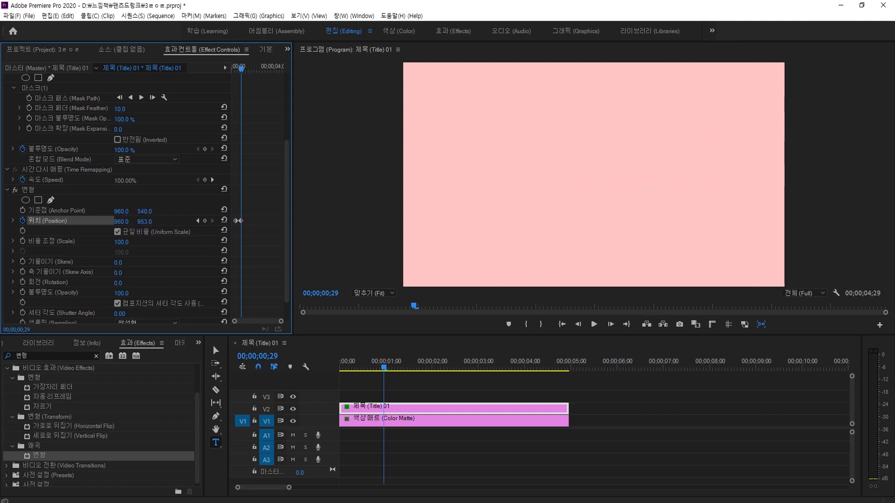
pyautogui.click(148, 222)
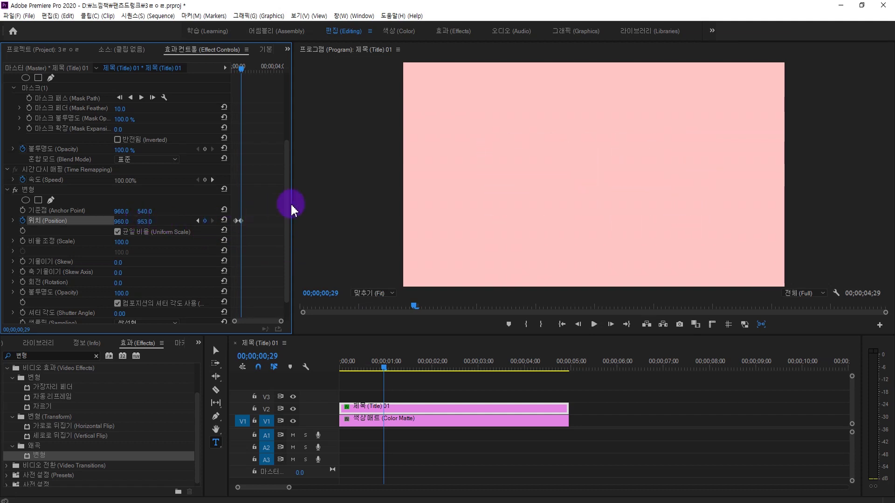
# Set the Mask Feather of the title's Opacity mask to 0
pyautogui.moveTo(287, 206); pyautogui.dragTo(288, 143)
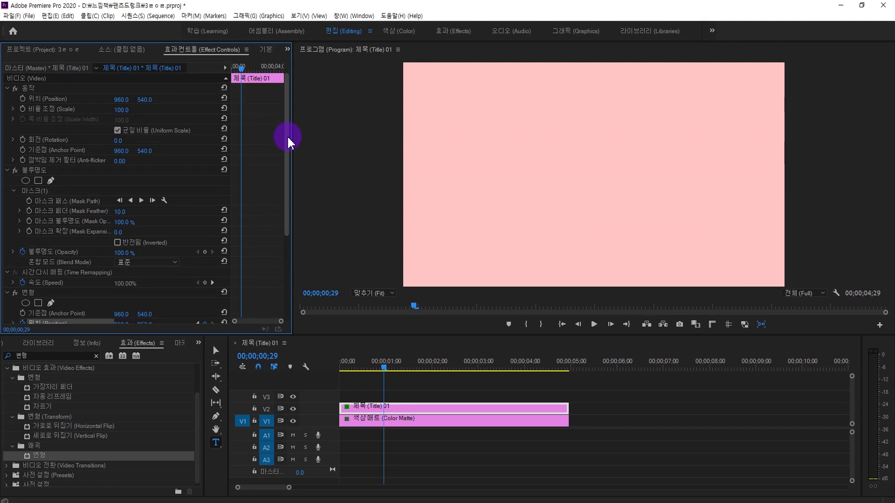
pyautogui.click(33, 190)
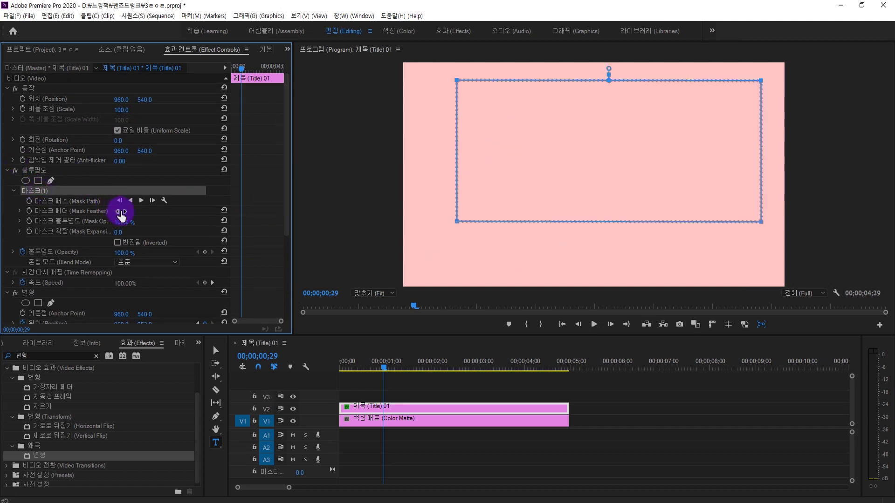
pyautogui.moveTo(120, 210); pyautogui.dragTo(102, 217)
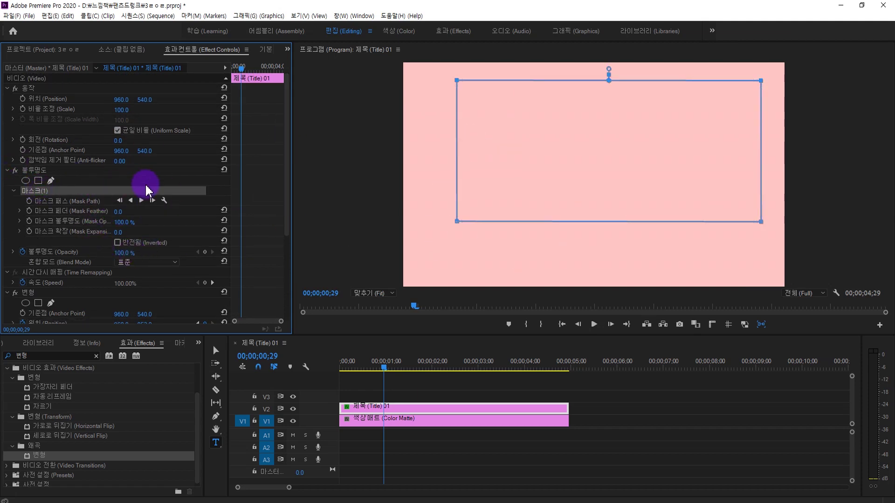
# Preview the title sliding down out of its mask, playing from 00;00;00;04
pyautogui.moveTo(384, 368); pyautogui.dragTo(346, 363)
pyautogui.click(418, 453)
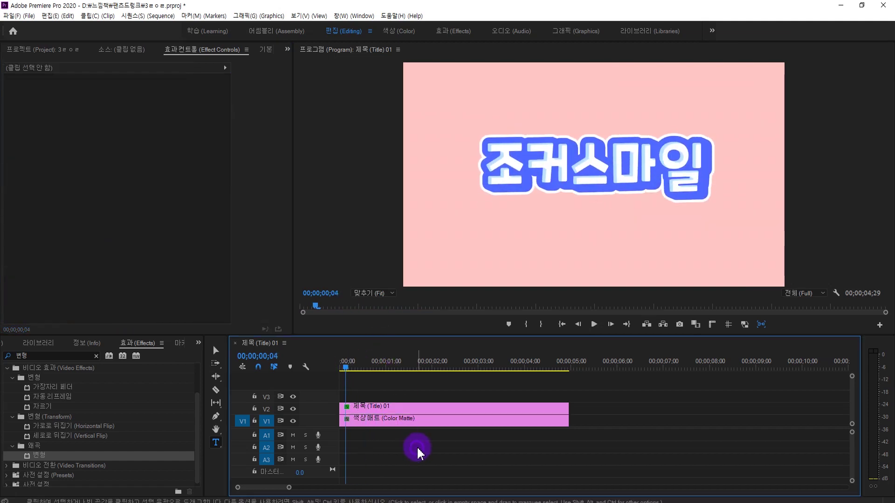
pyautogui.press('space')
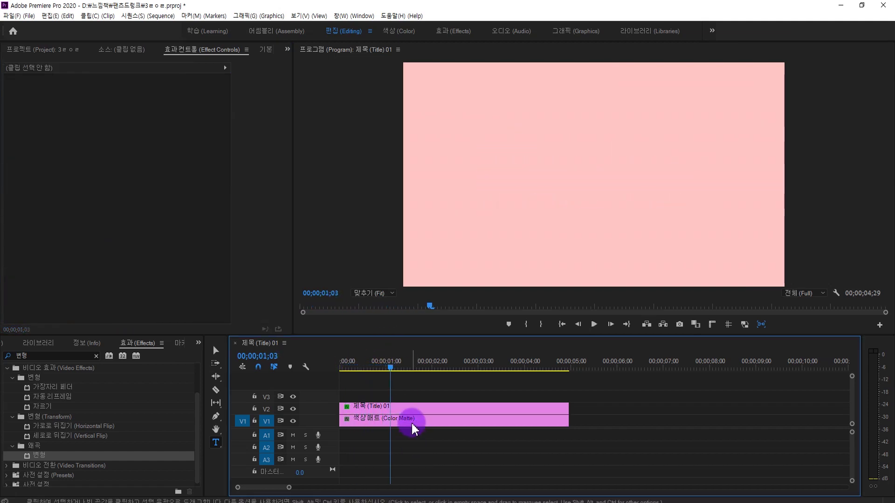